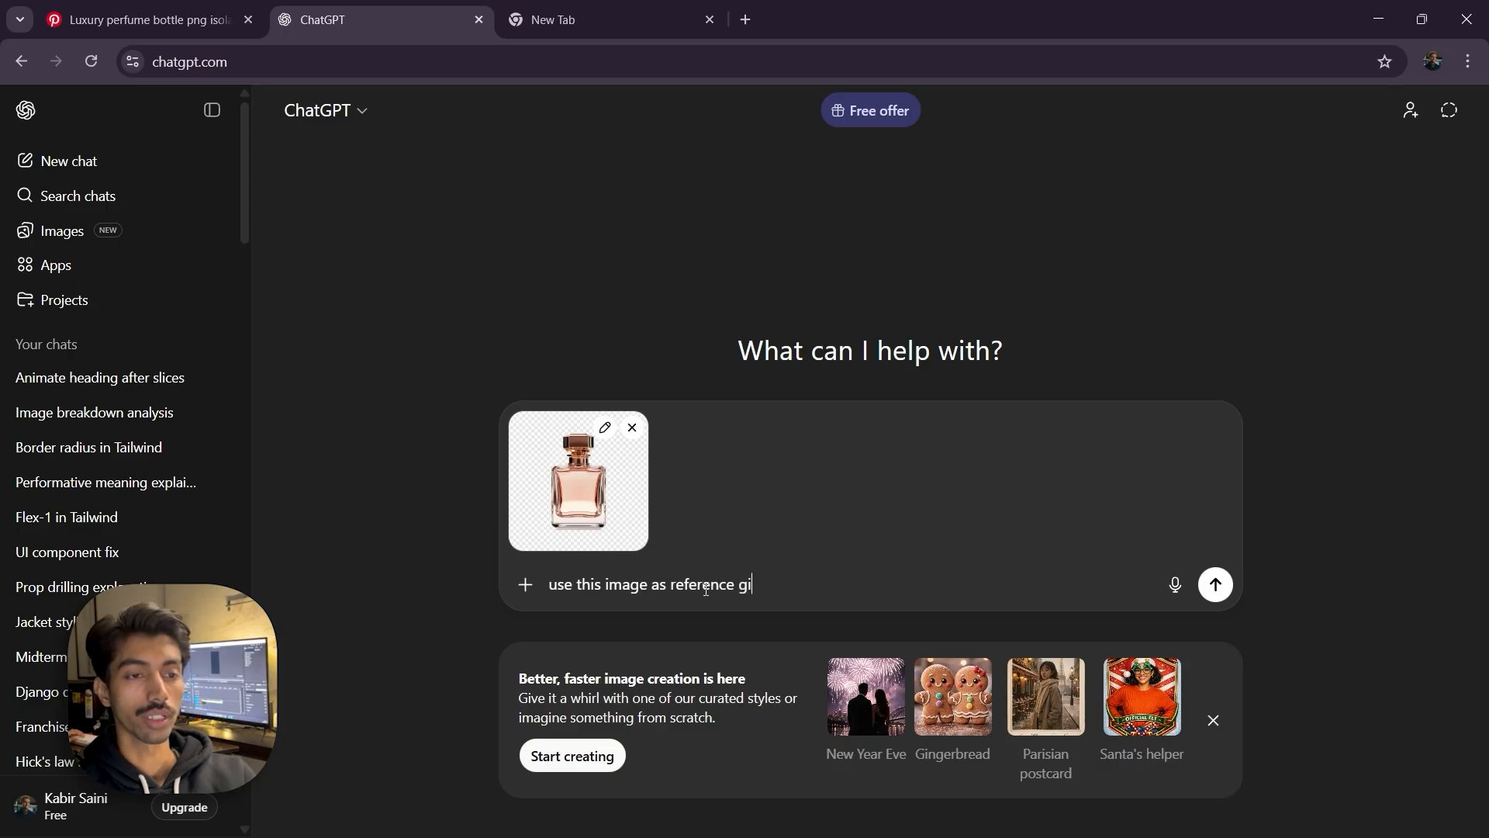
Ask ChatGPT, with the attached bottle image, for a prompt: "use this image as reference give me prompt for the luxury perfume bottle rectangle in shape"
type("for the luxury b")
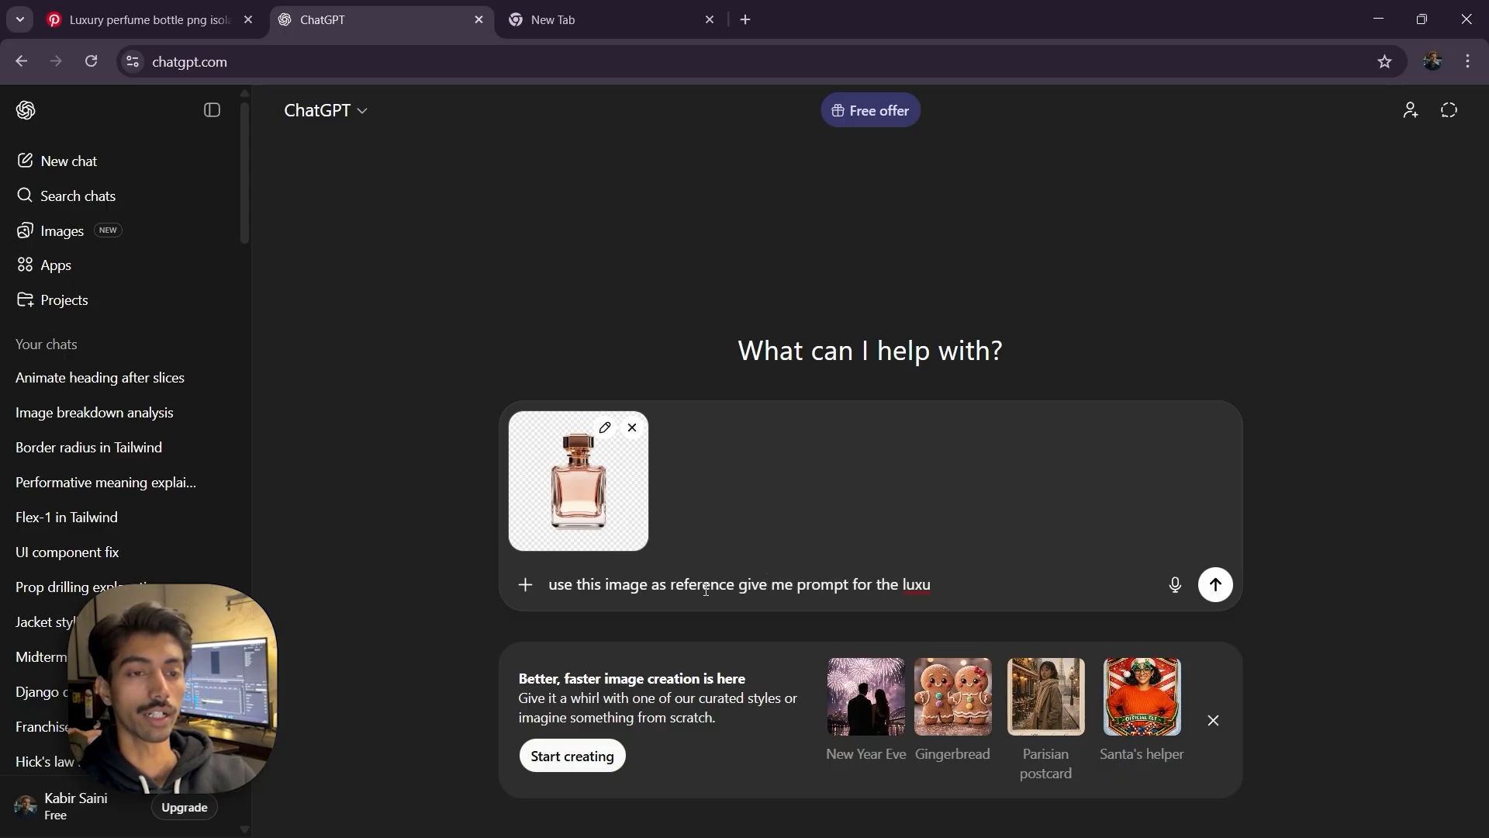
type("perfume bottl")
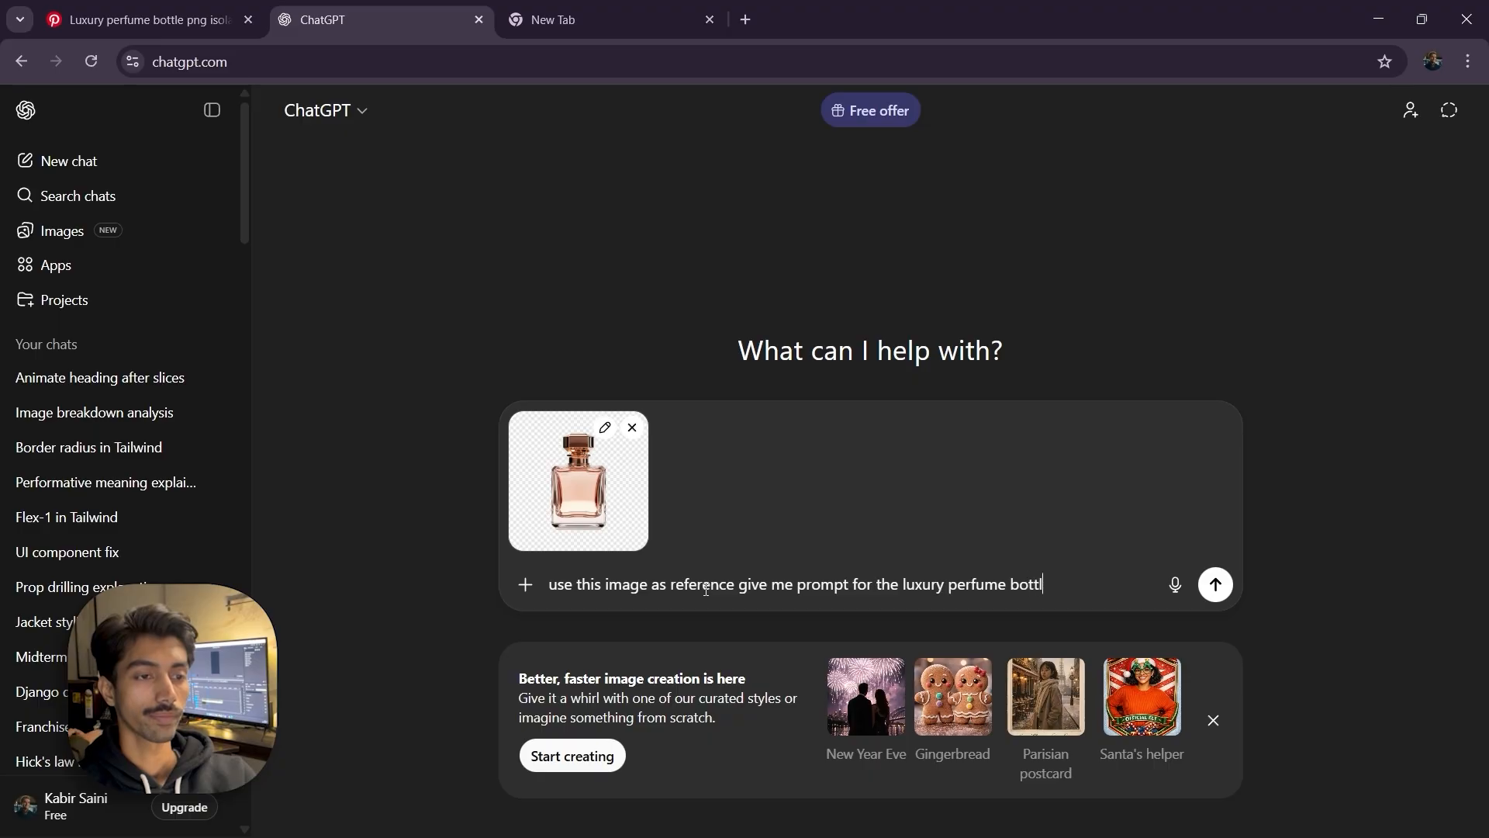
type("e rectangle in shape")
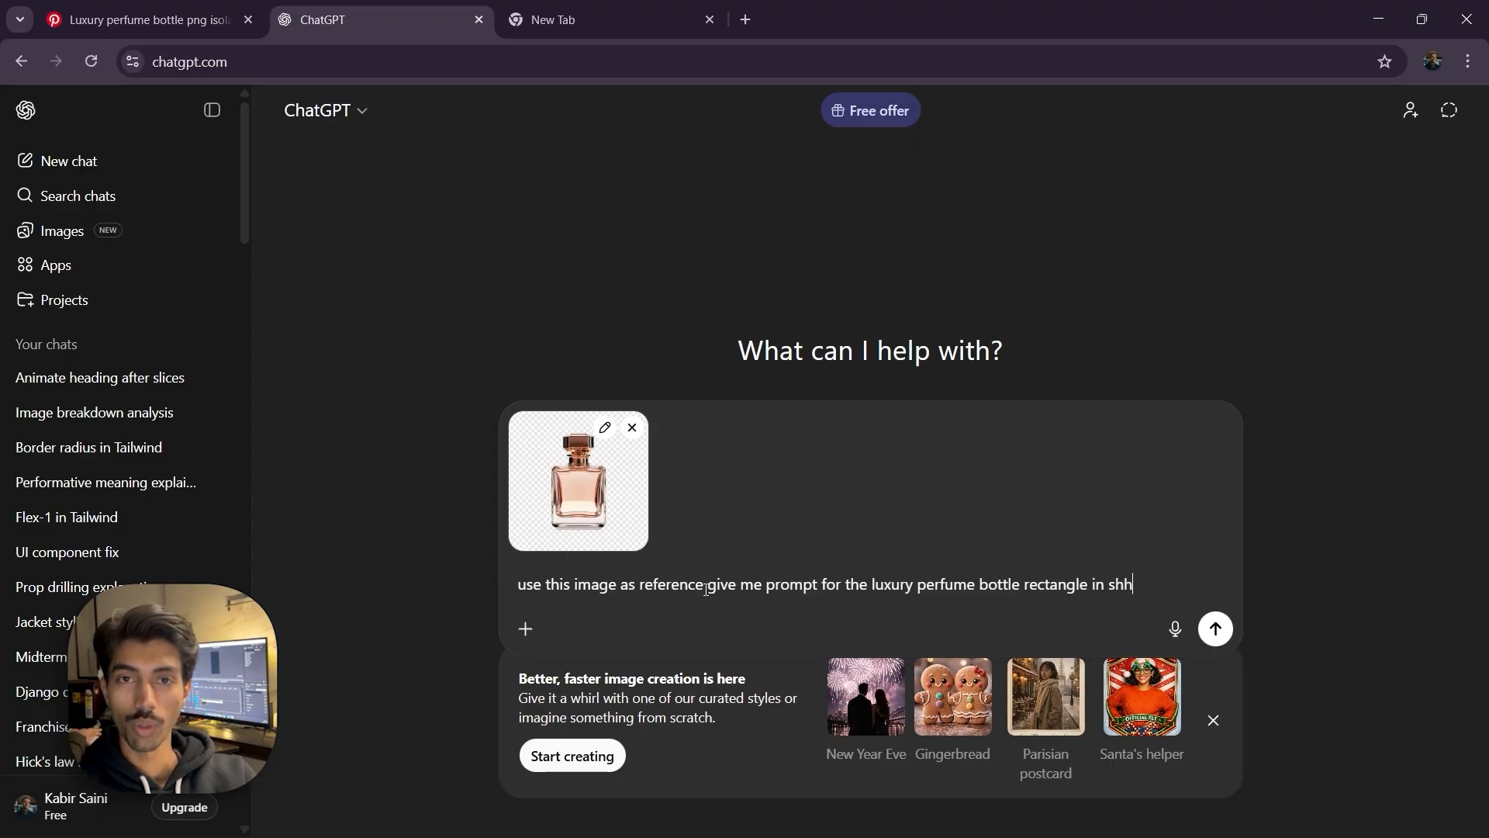
key("Return")
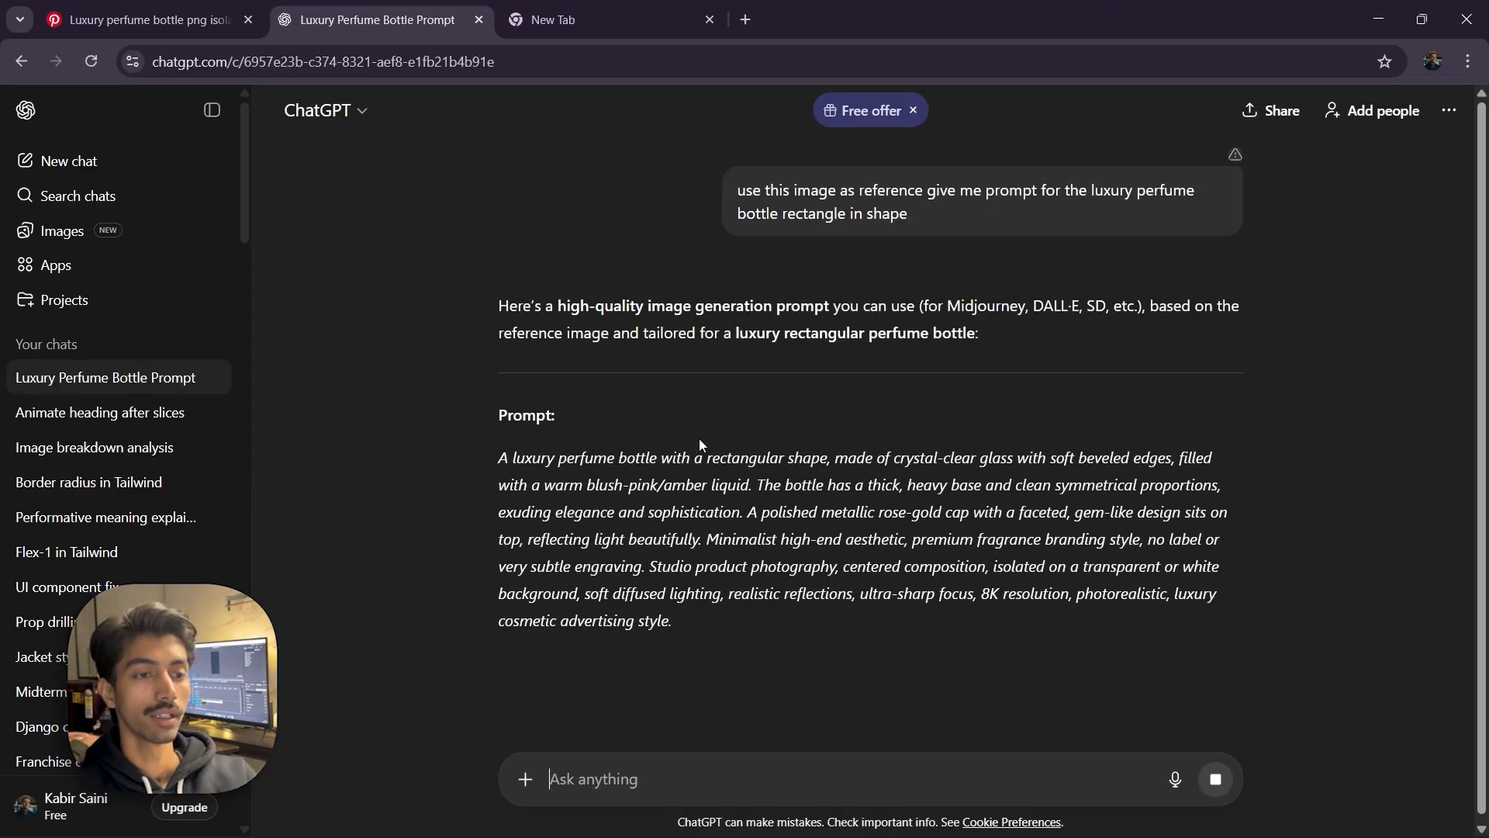
scroll(701, 423, "down", 1)
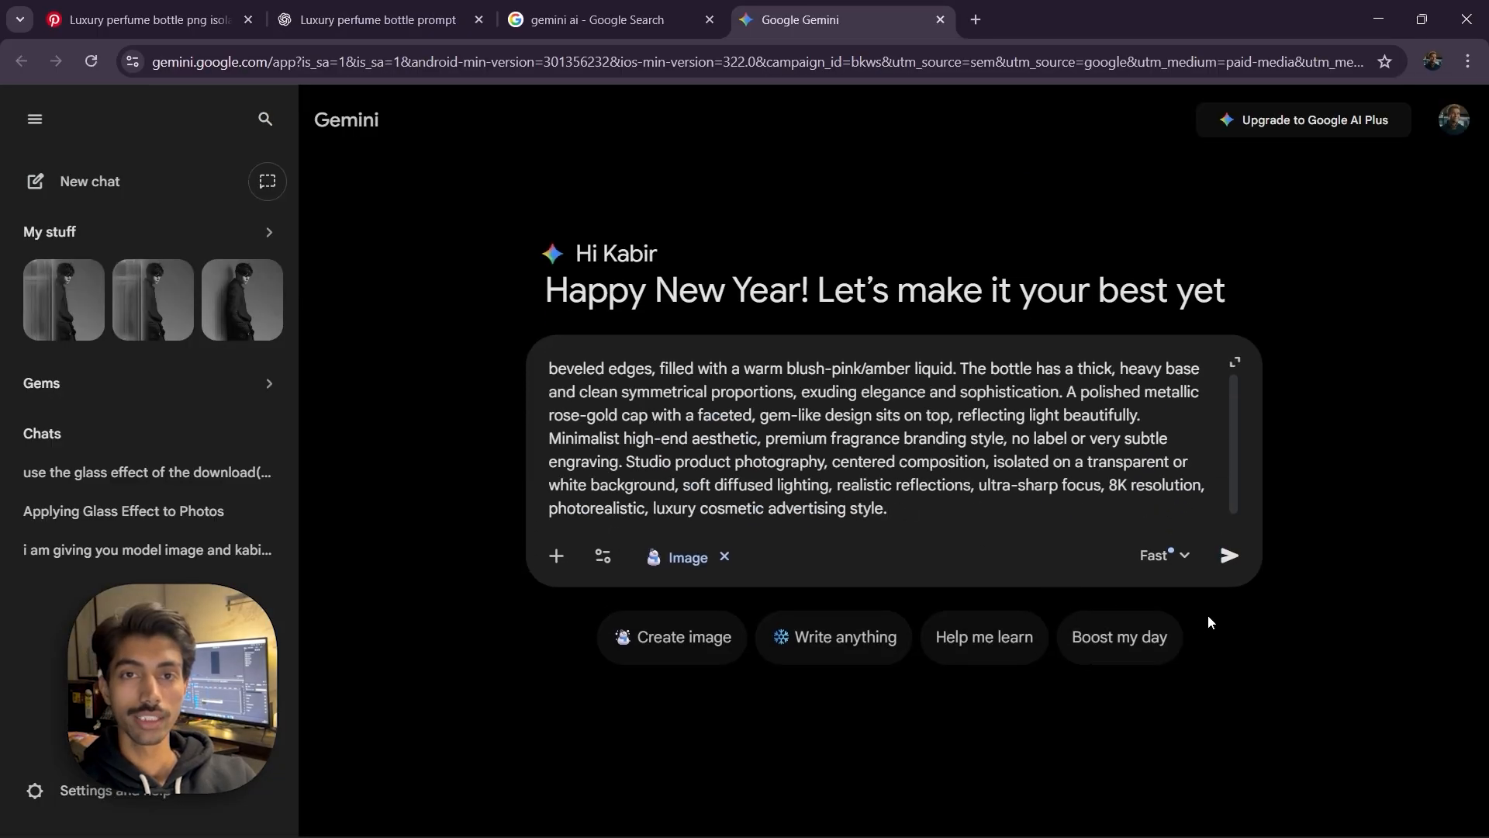
Submit the copied bottle prompt in Gemini to generate the perfume bottle image
left_click(1153, 556)
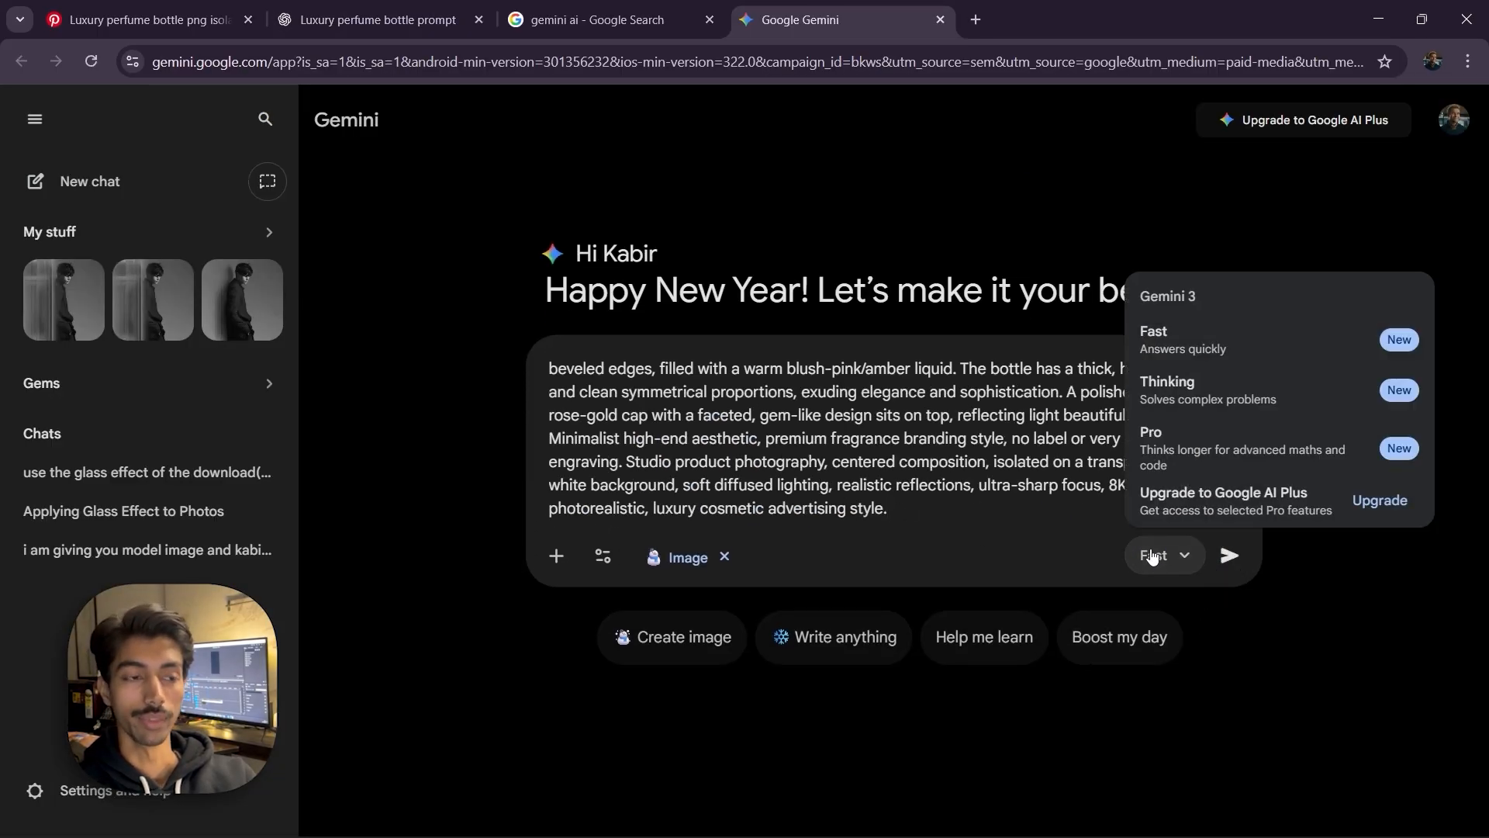
left_click(1229, 555)
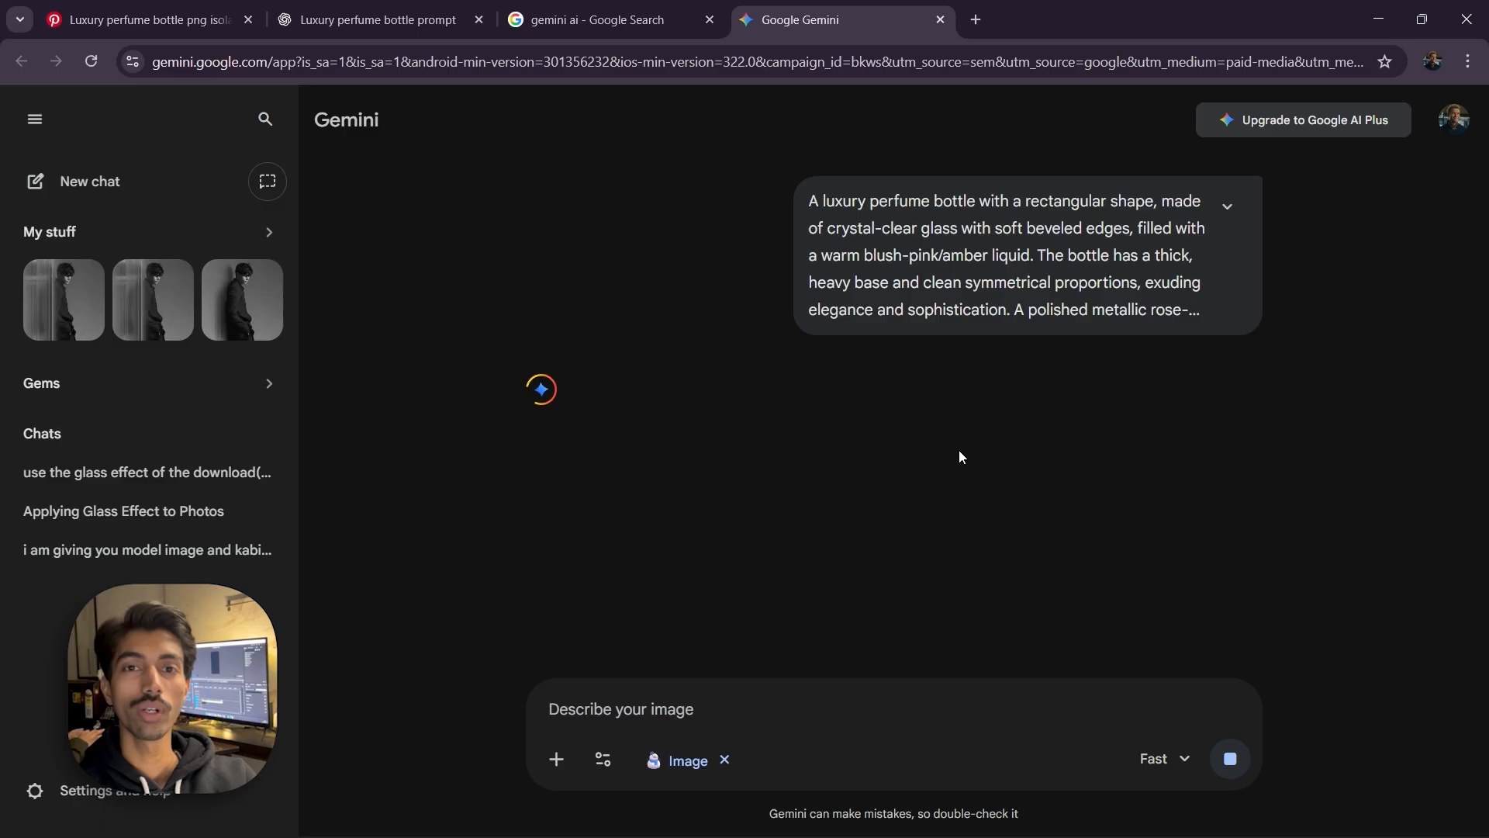
scroll(606, 513, "down", 2)
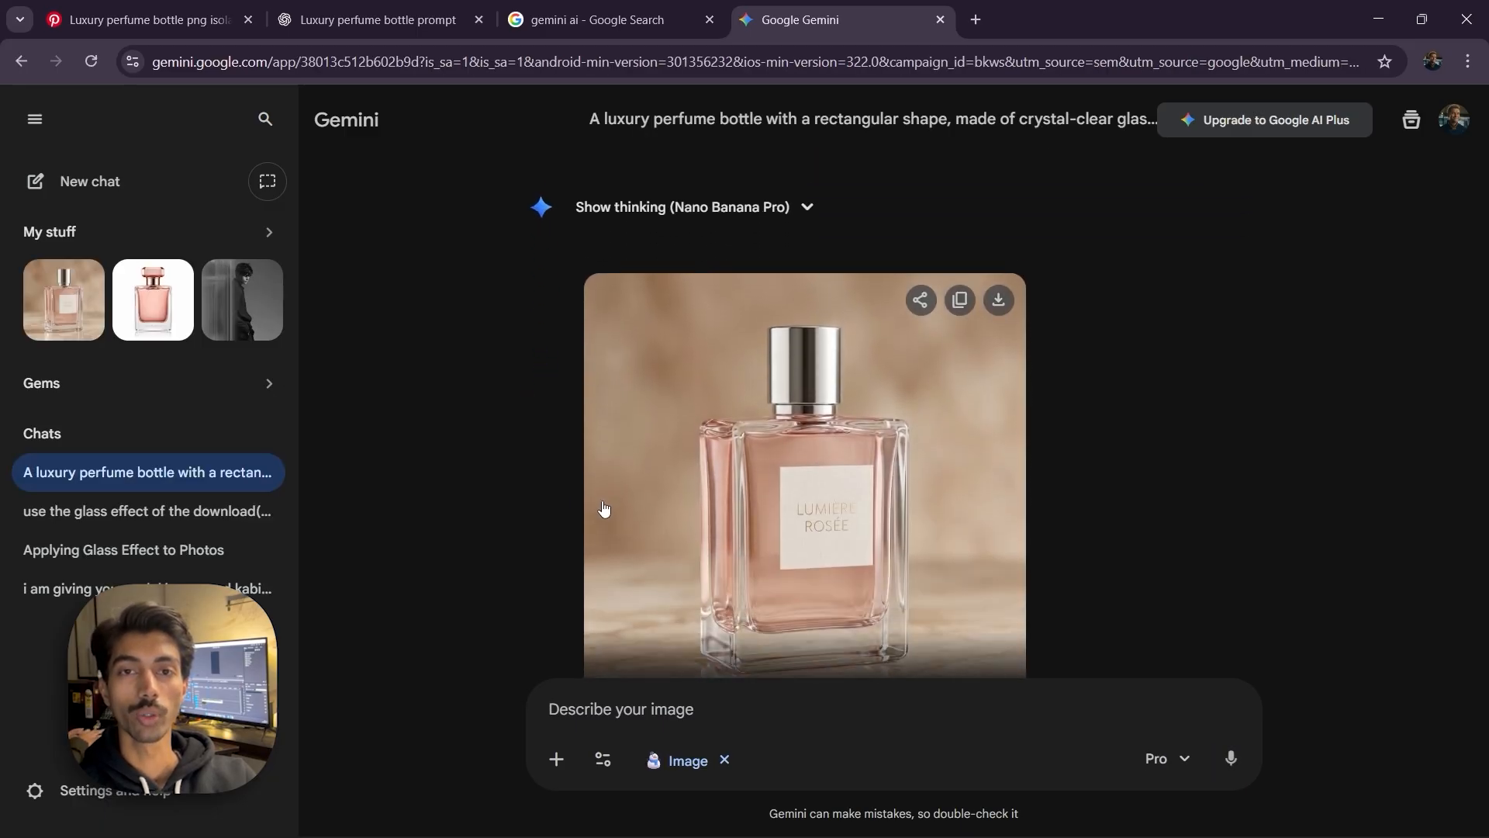
scroll(490, 483, "down", 1)
Paste a refined bottle prompt ending with "use above photo as reference" and send it to regenerate the image
key("ctrl+v")
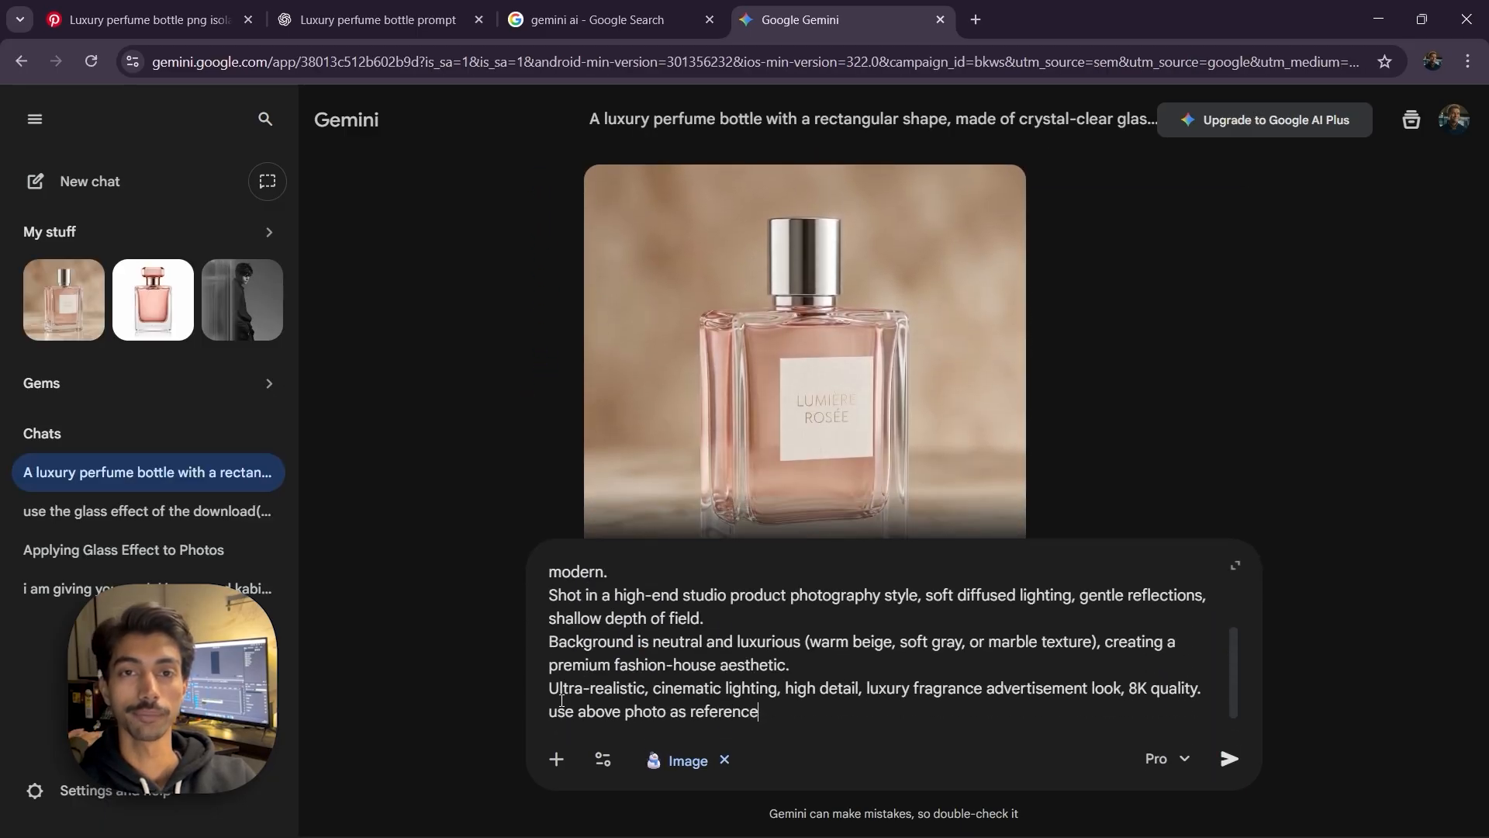
key("Return")
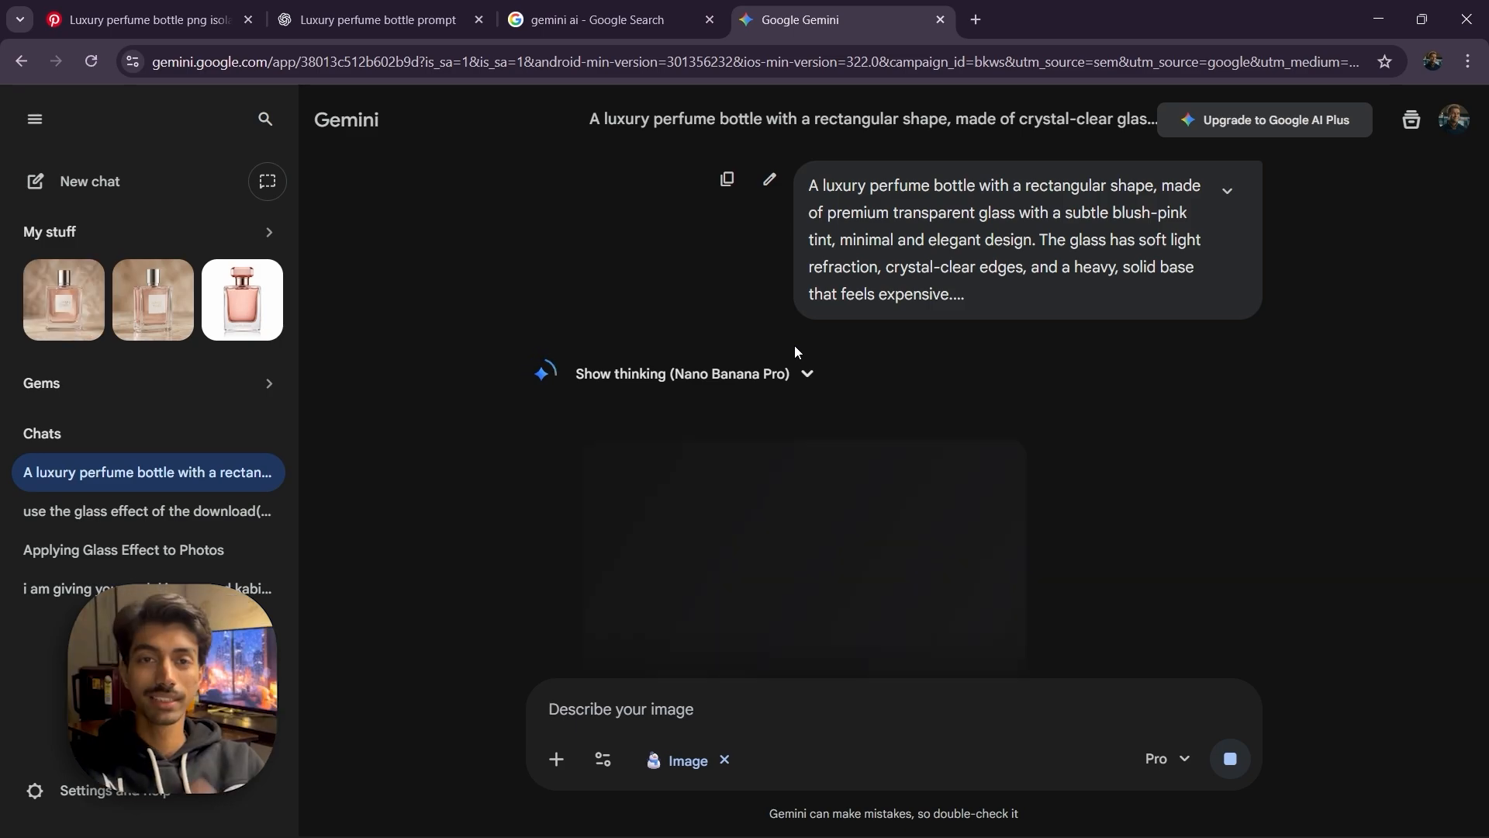
scroll(795, 353, "down", 2)
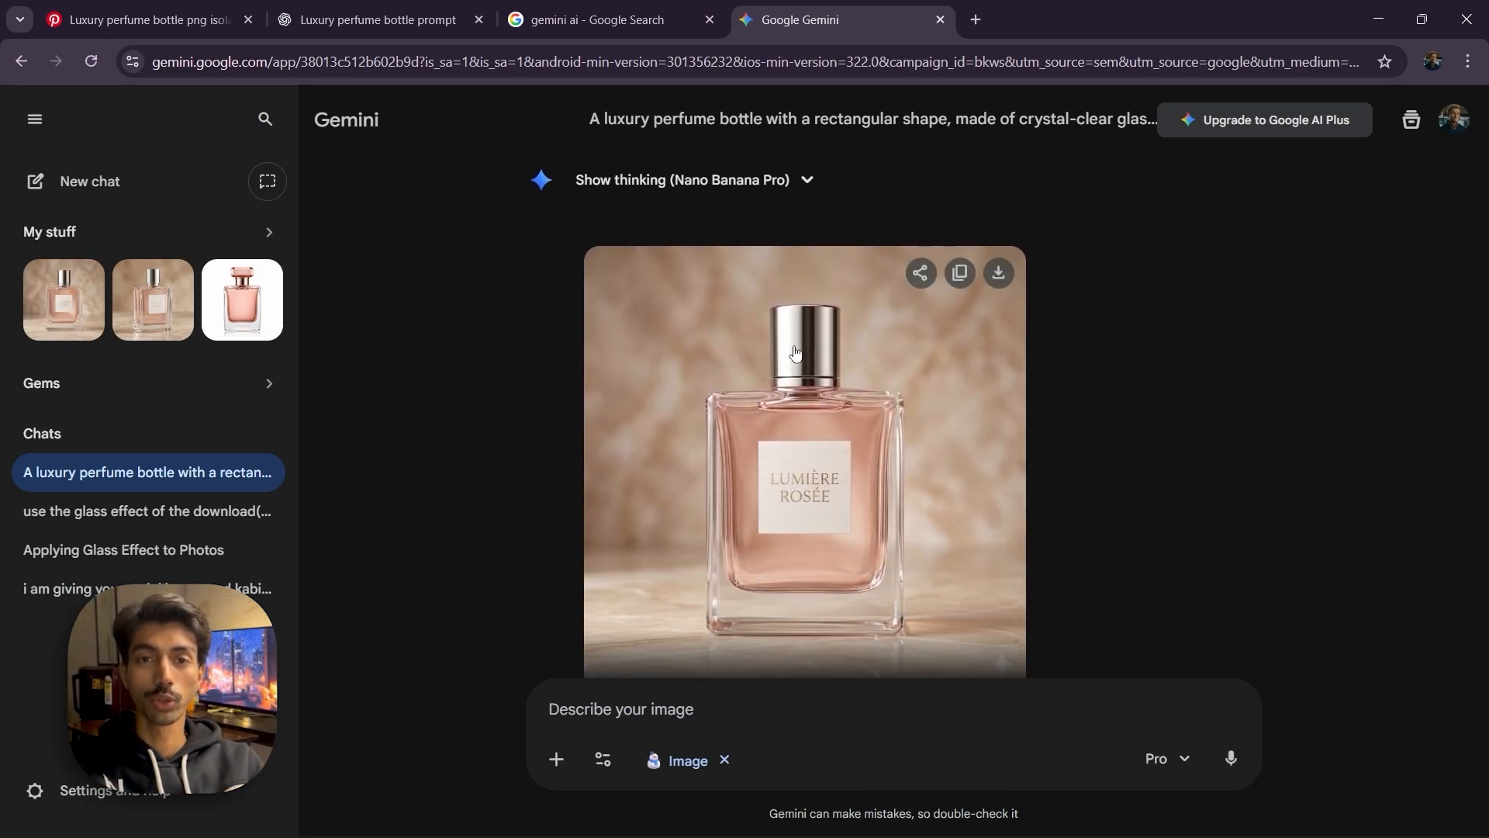
scroll(795, 353, "down", 1)
Ask Gemini to "change the shape to rectangle and bottle cap need to look golden or also in rectangle shape" and open the result
type("change t")
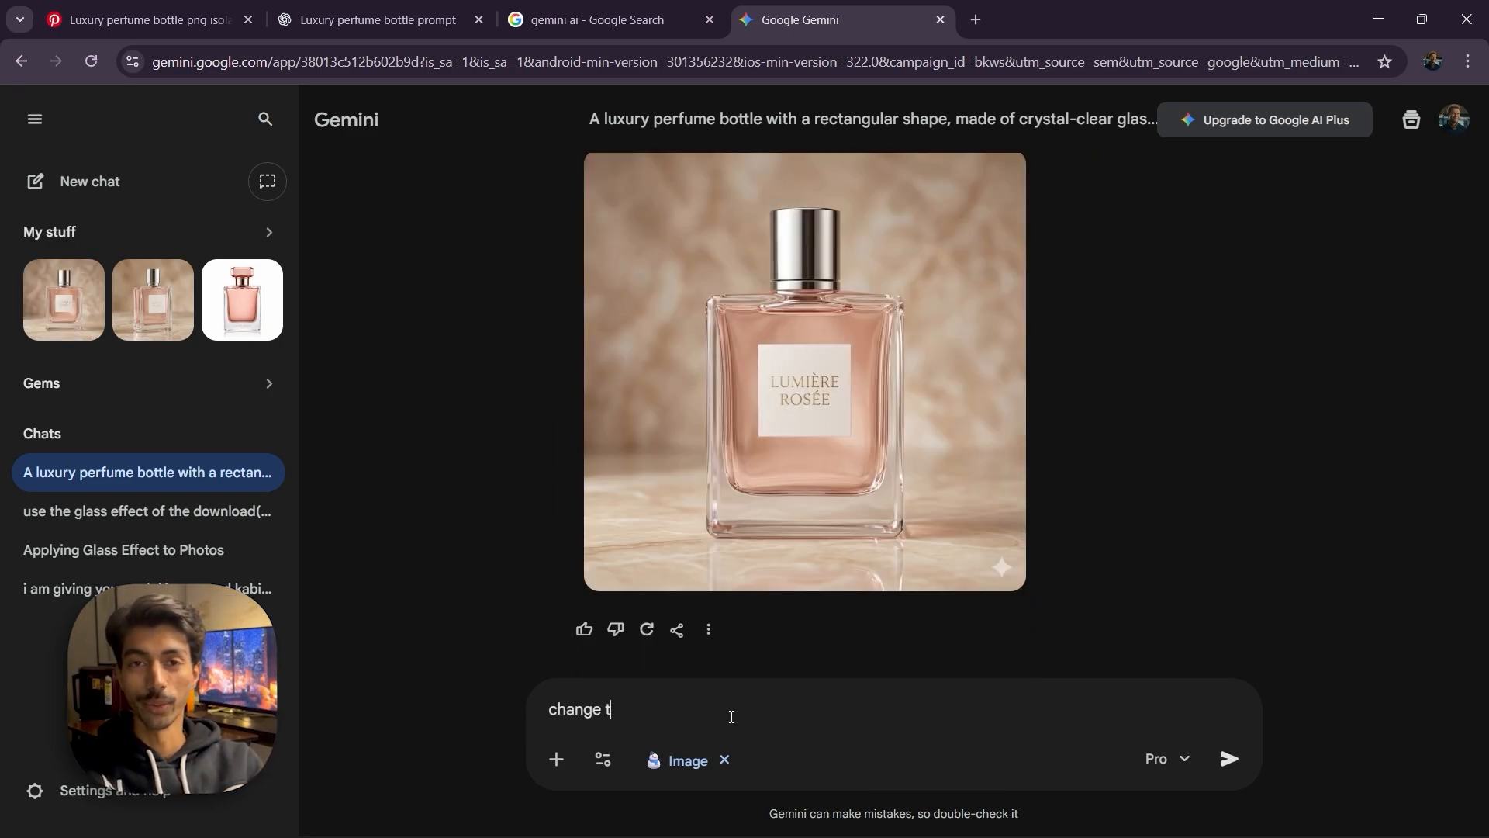
type("he shape to rectangle and ")
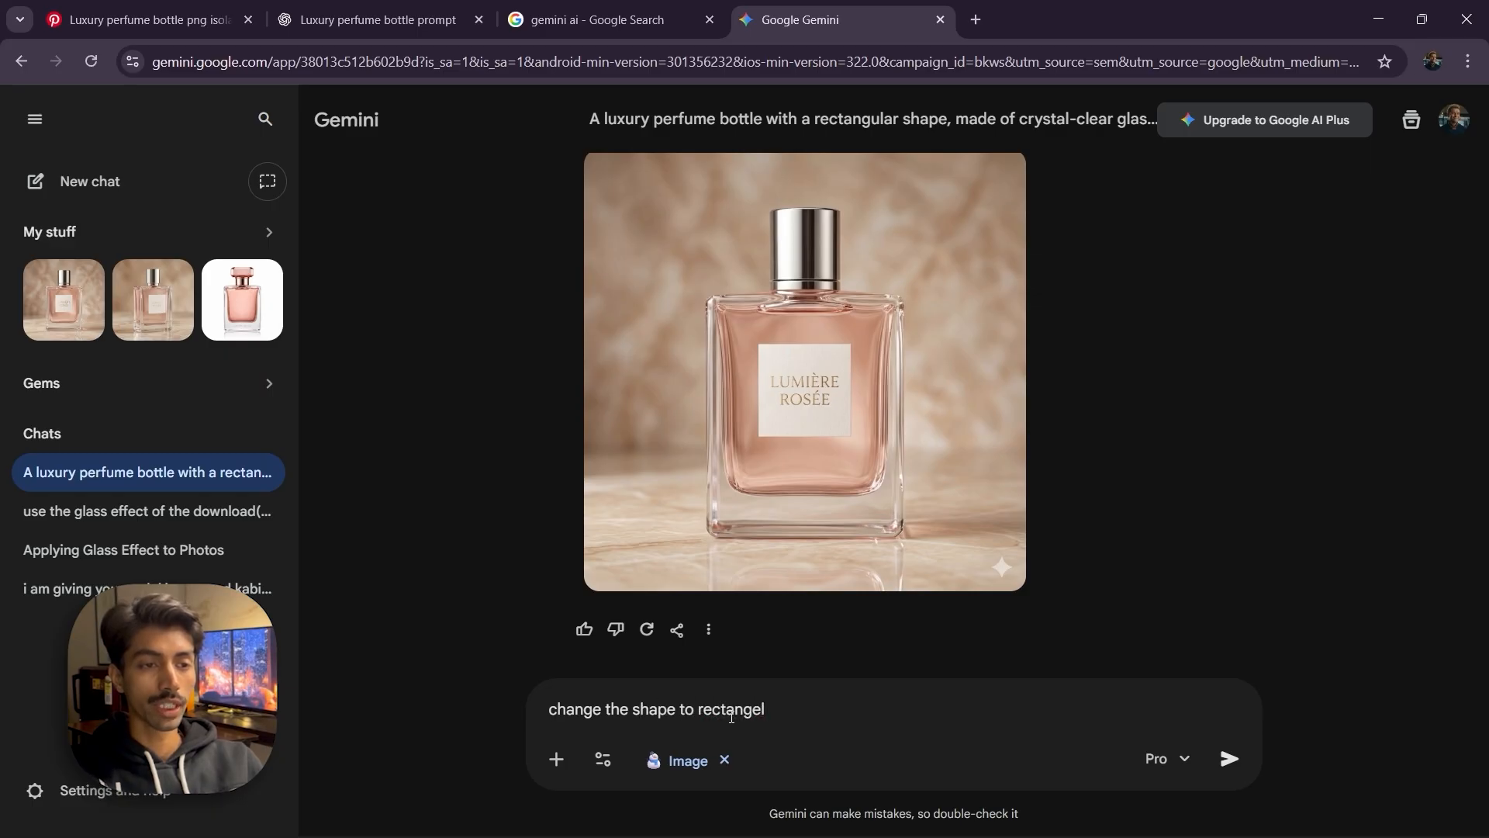
type("bottle cap ne")
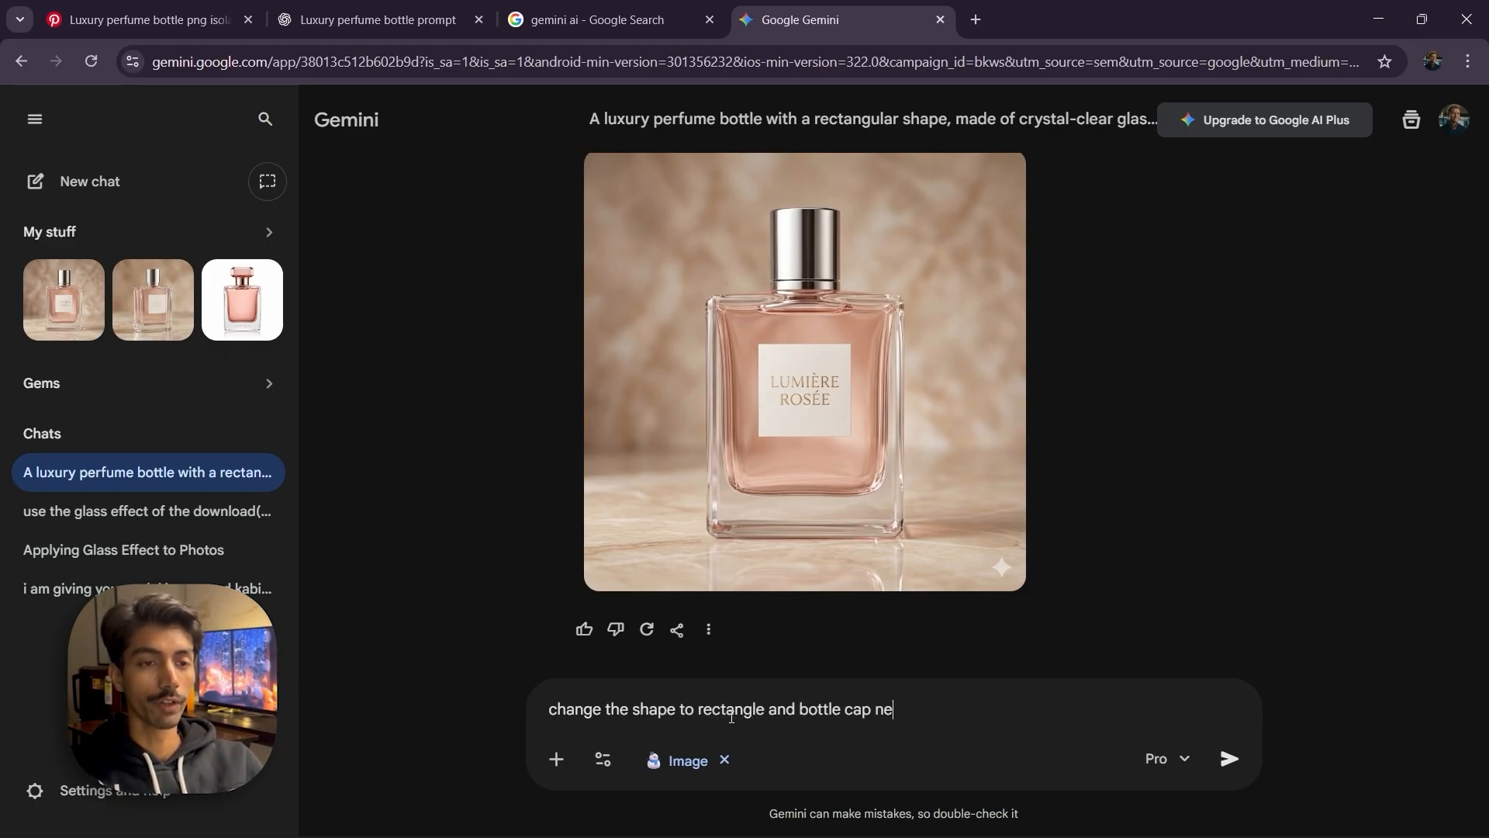
type("ed to look golde")
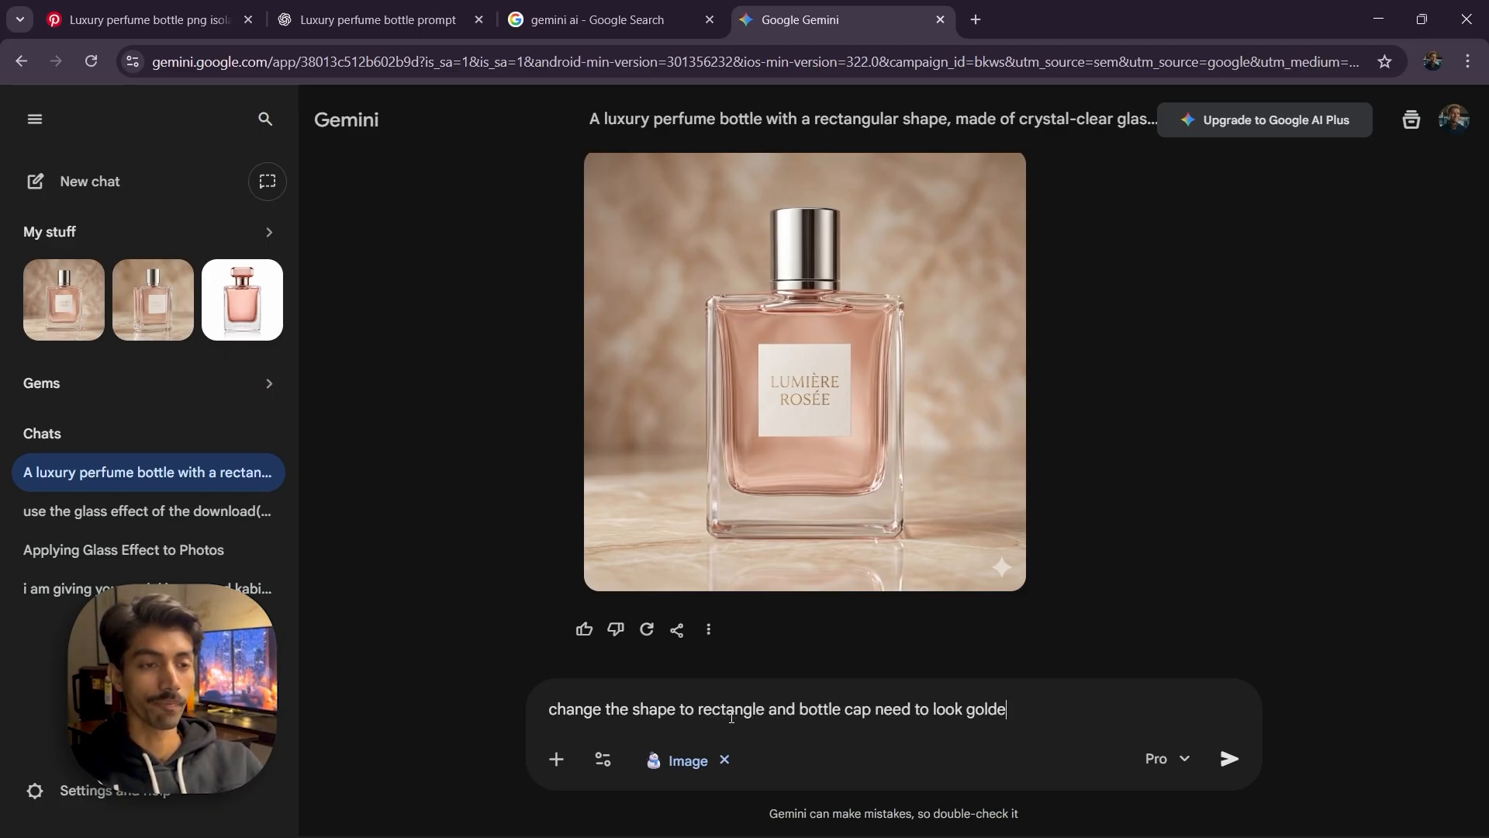
type("n or alsp ")
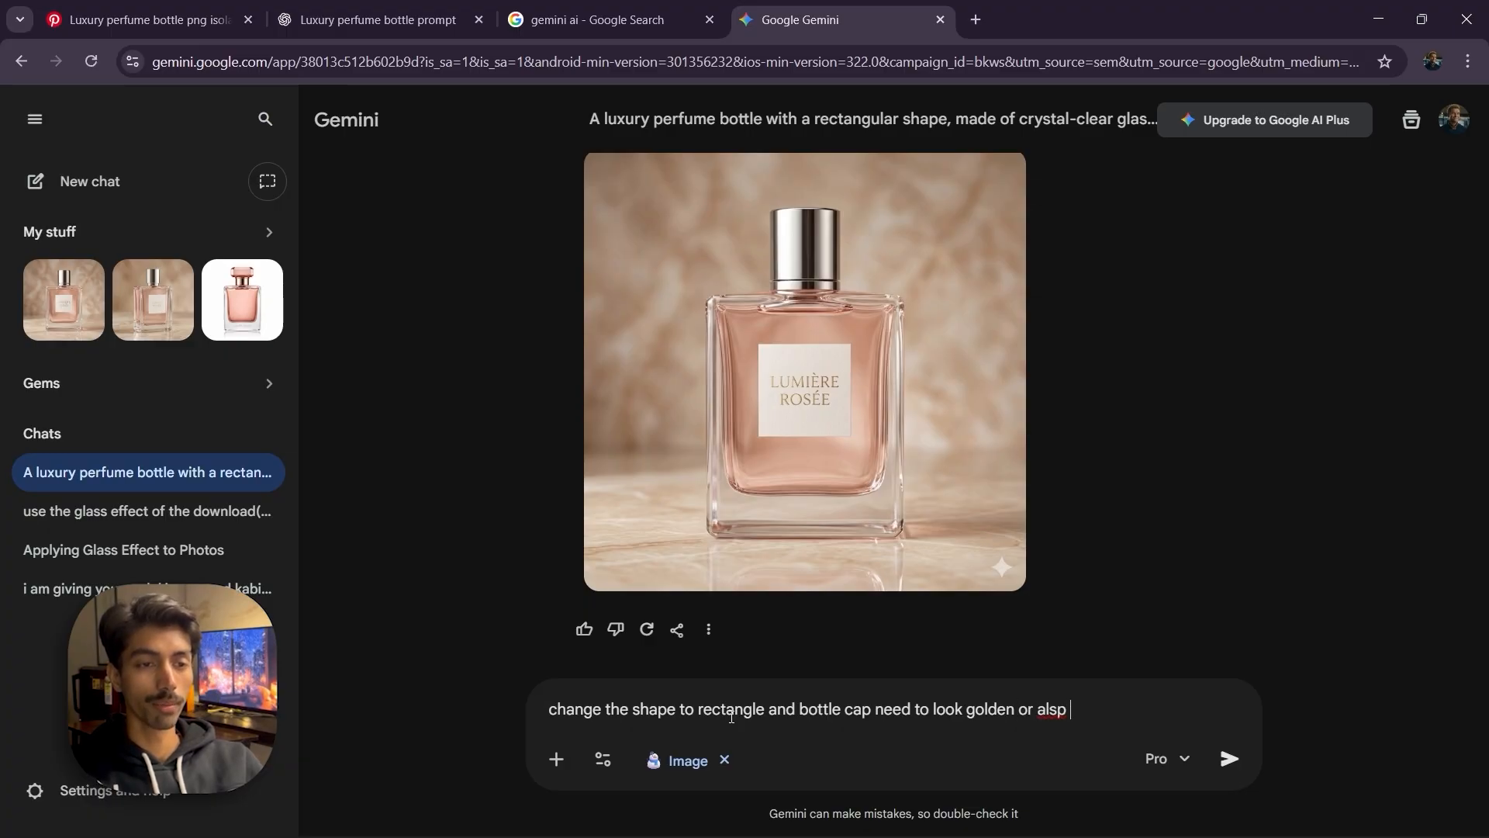
key("BackSpace")
key("BackSpace")
type("o in rectangle sh")
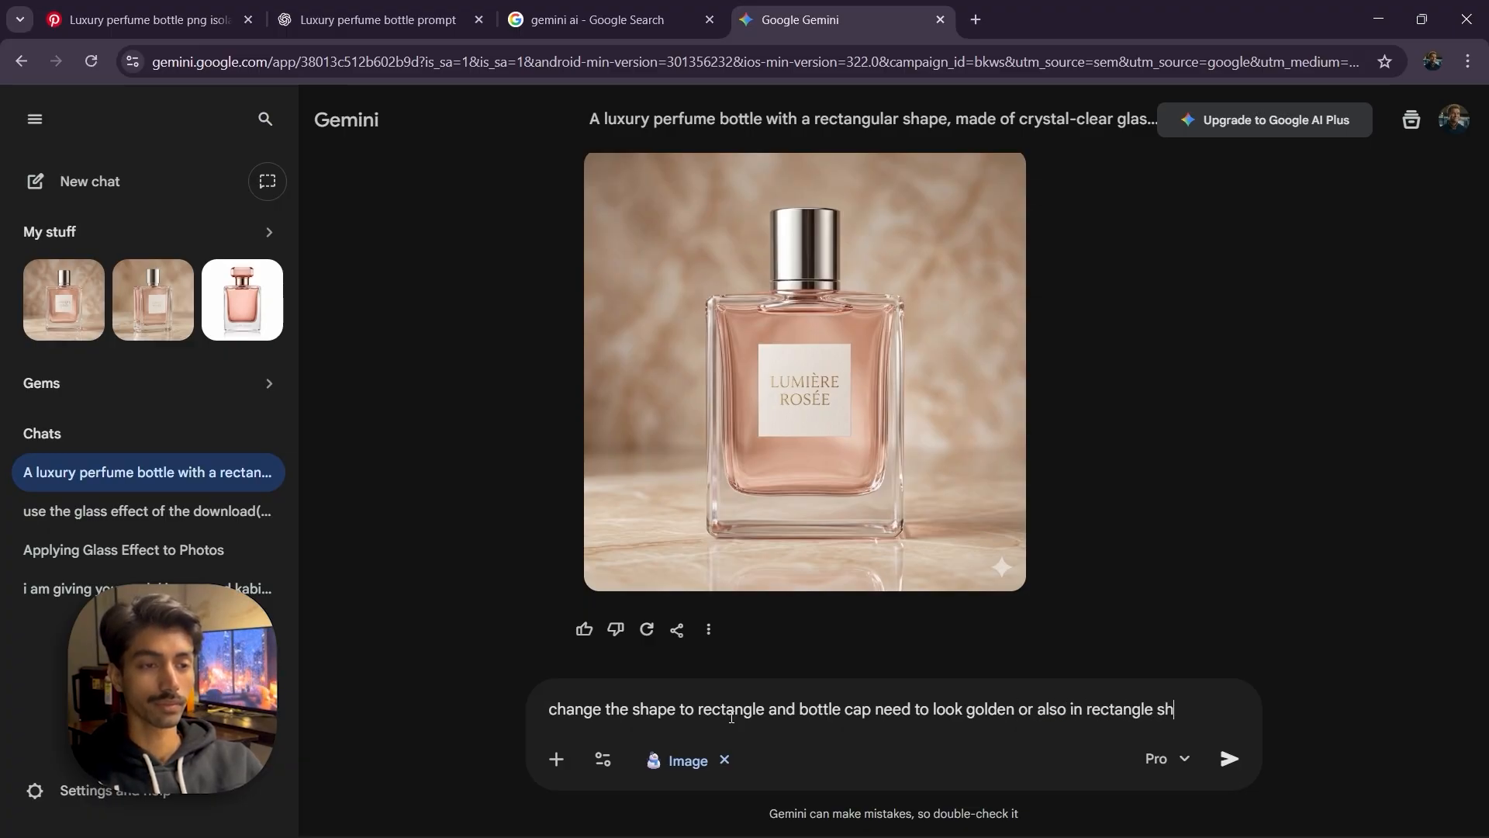
type("ape")
key("Return")
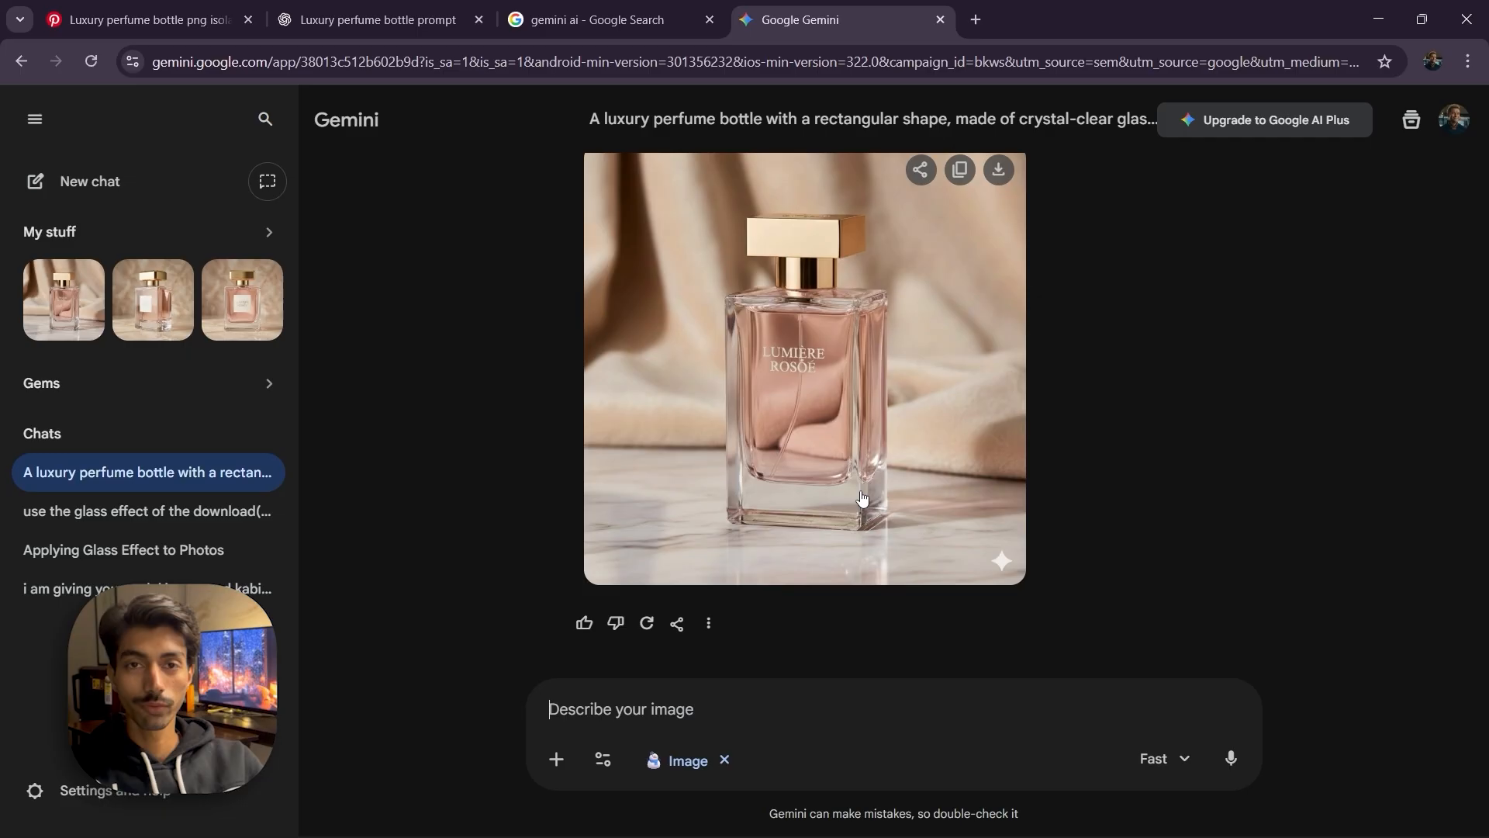
left_click(868, 441)
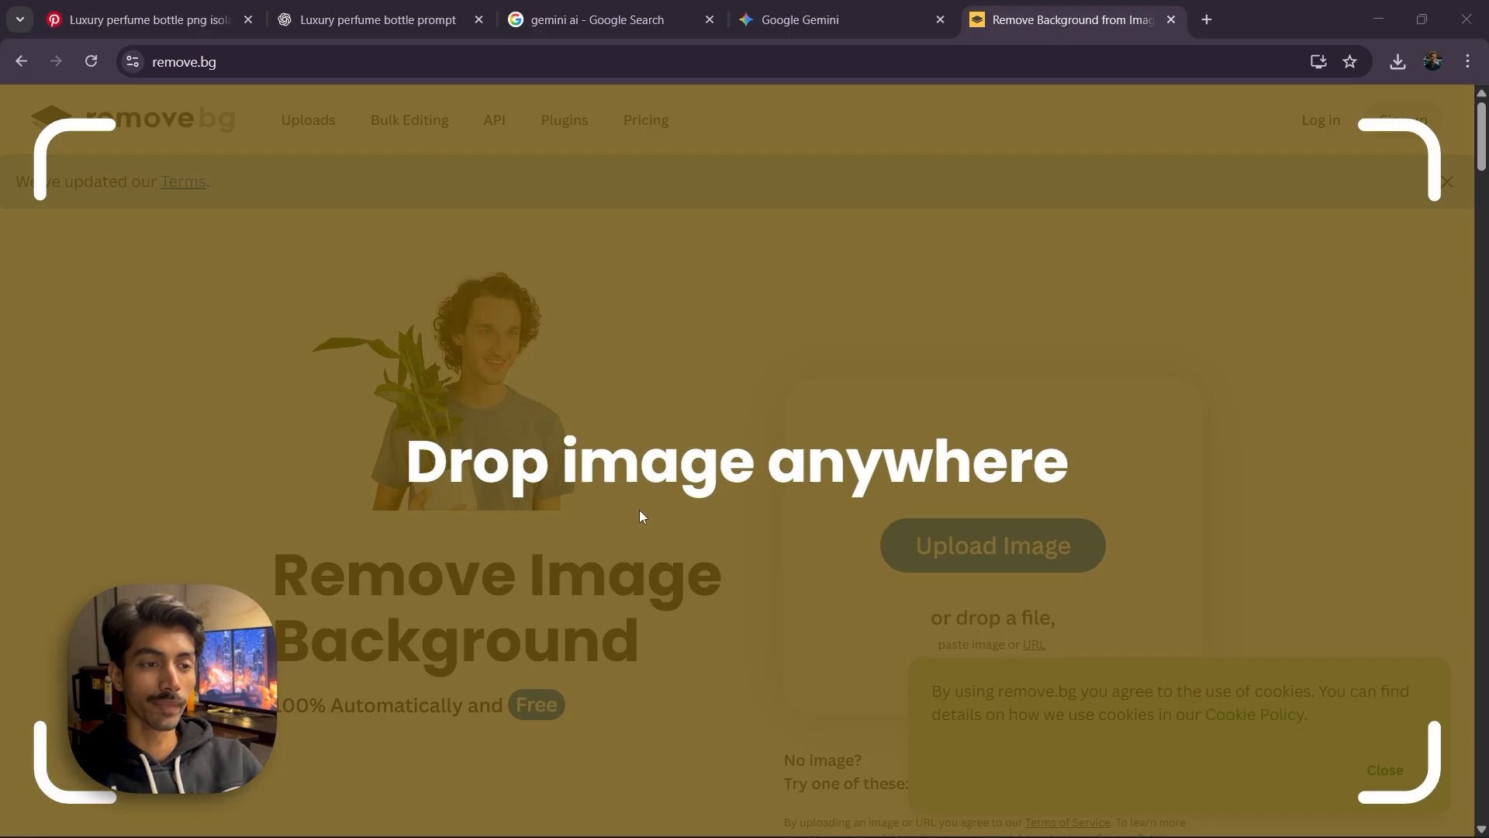
left_click_drag(639, 510, 639, 510)
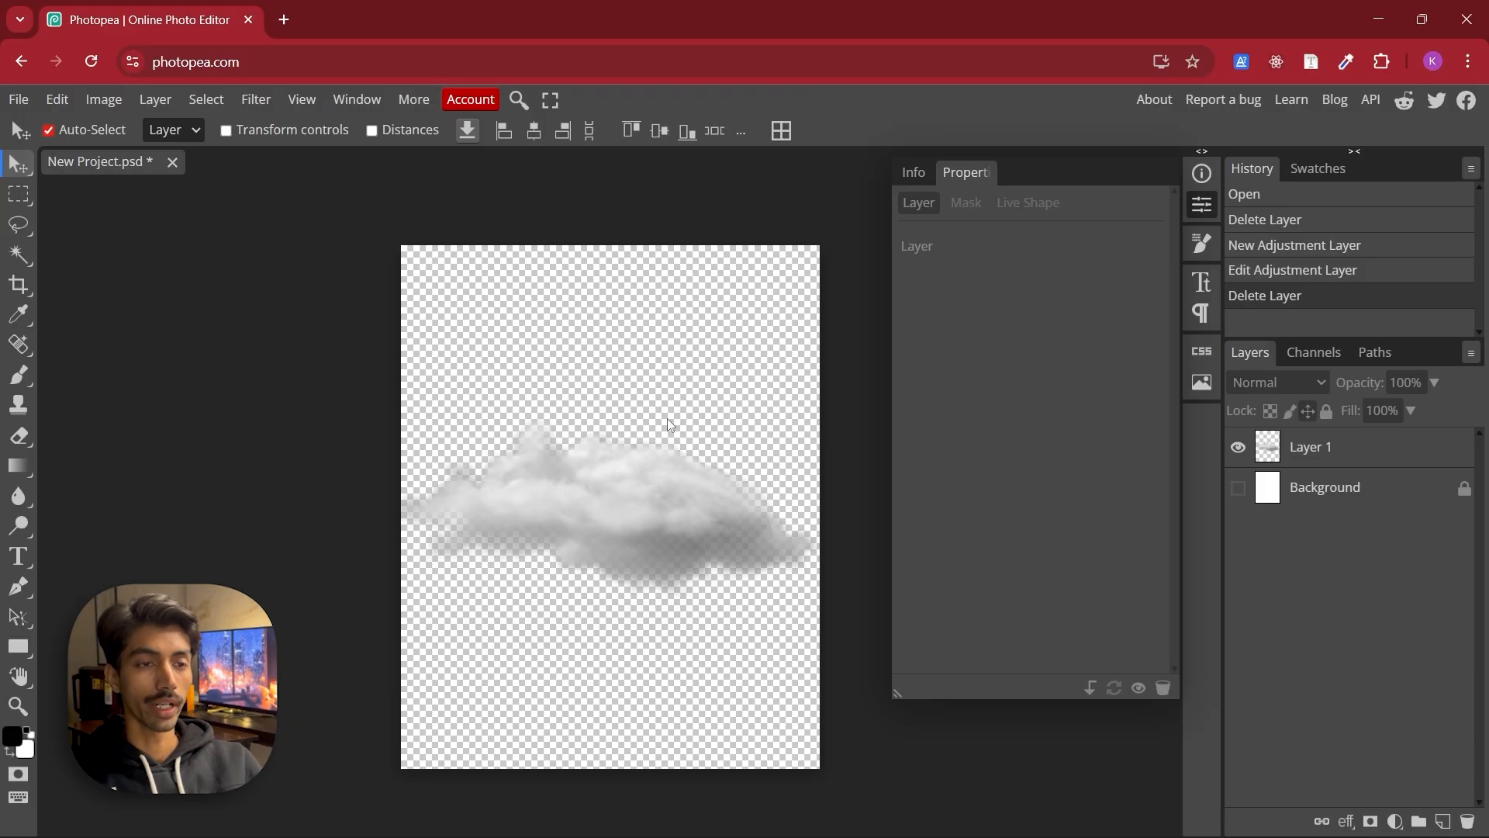
Add a Hue/Saturation adjustment over the cloud layer with Colorize on, saturation 34 and lightness 3
left_click(1269, 453)
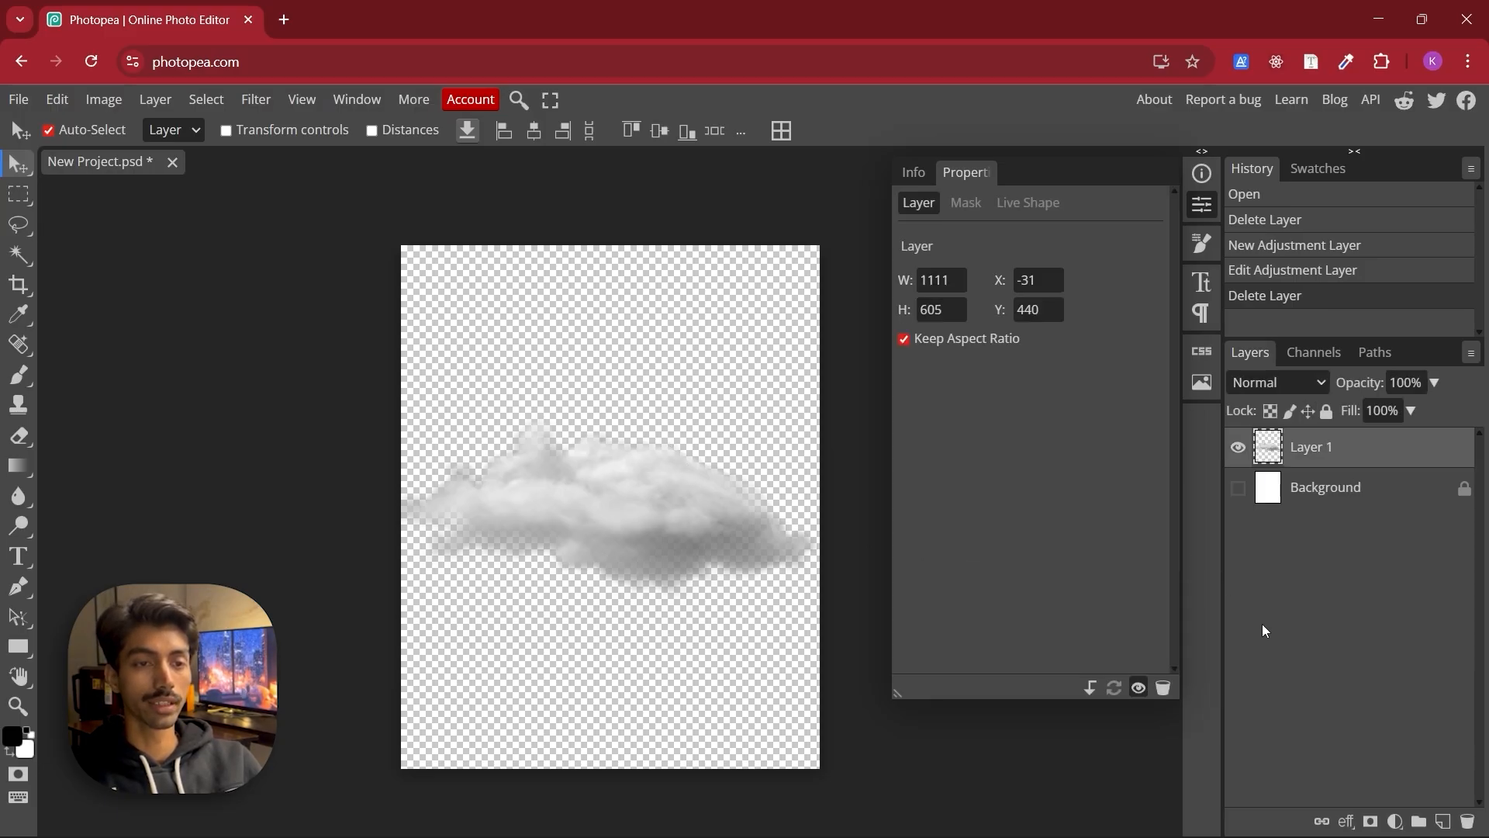
left_click(1395, 821)
left_click(1423, 450)
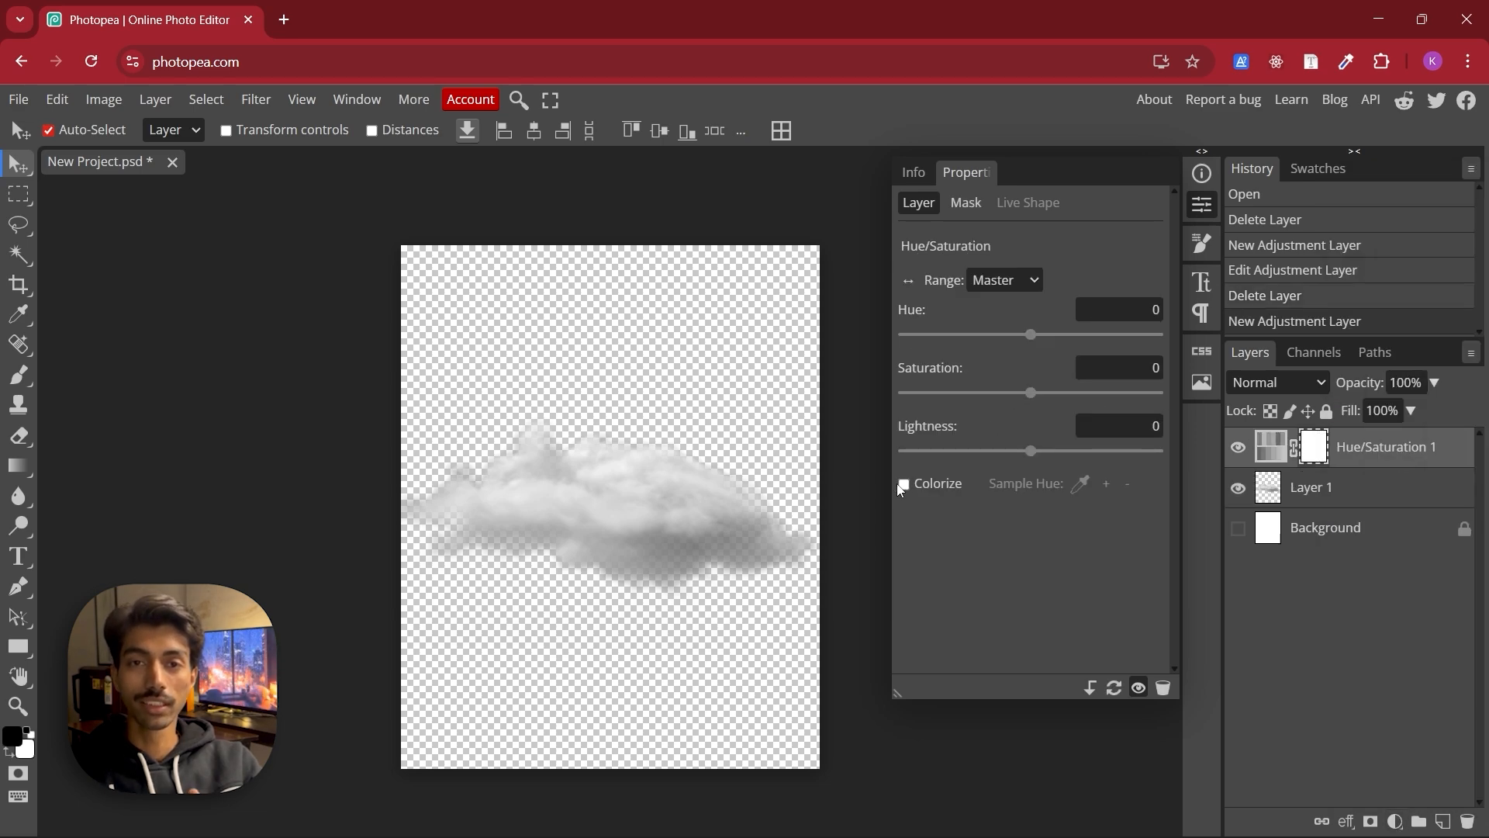
left_click(903, 483)
left_click_drag(1038, 456, 1035, 453)
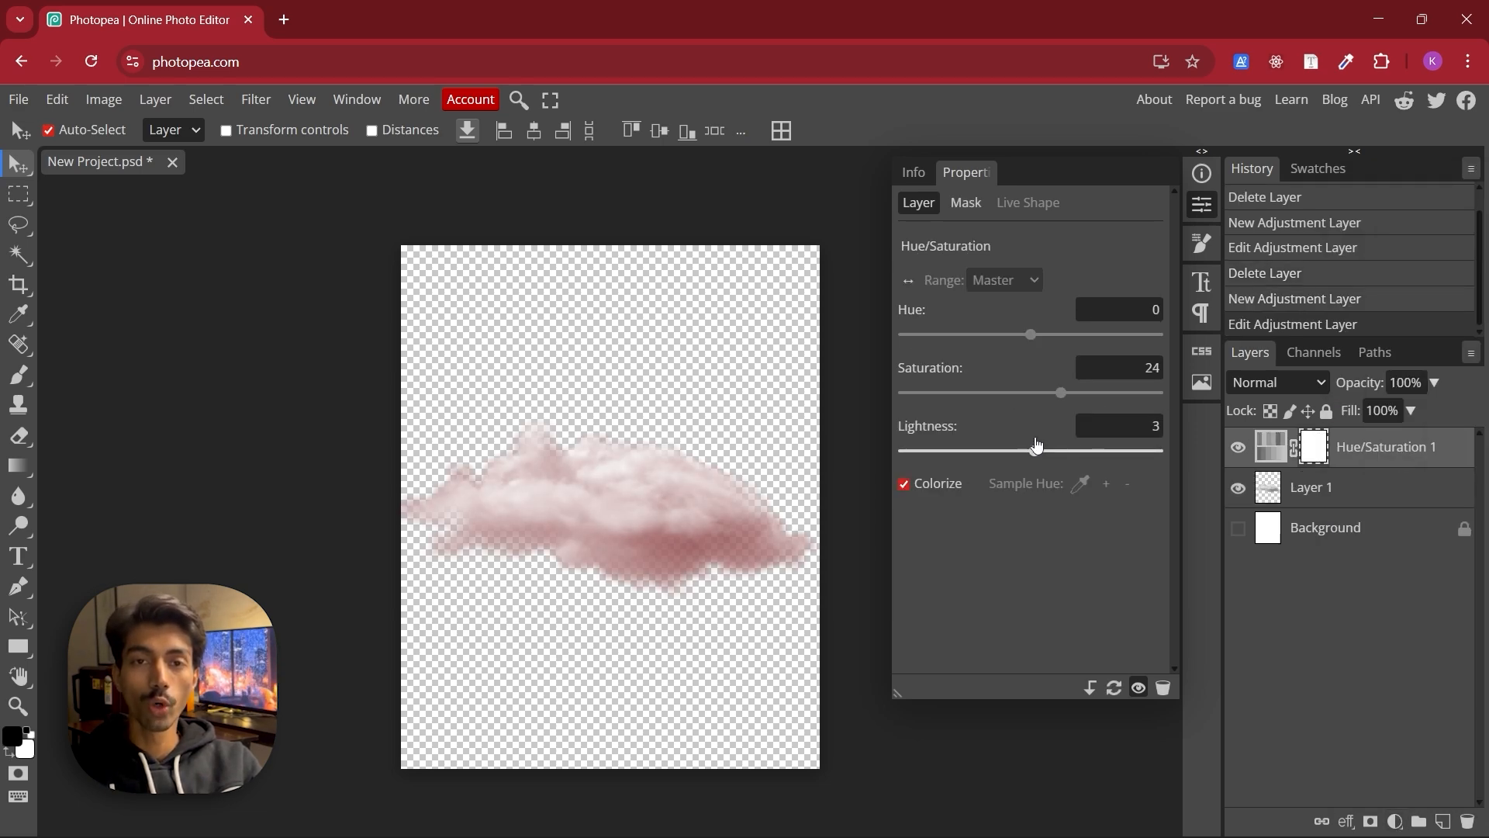
left_click_drag(1063, 394, 1069, 397)
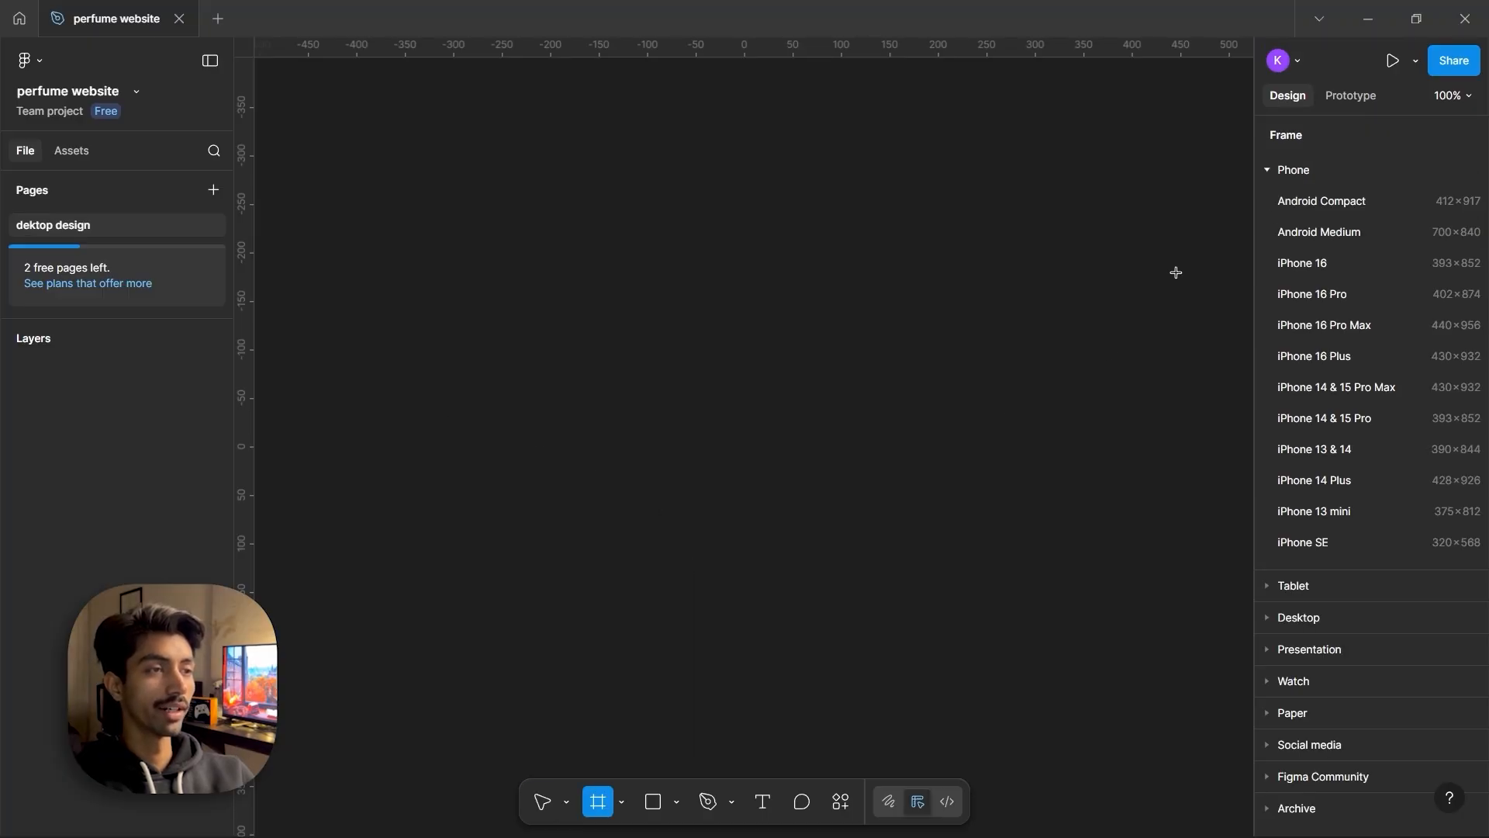
Create a MacBook Air desktop frame in the perfume website file
left_click(1277, 172)
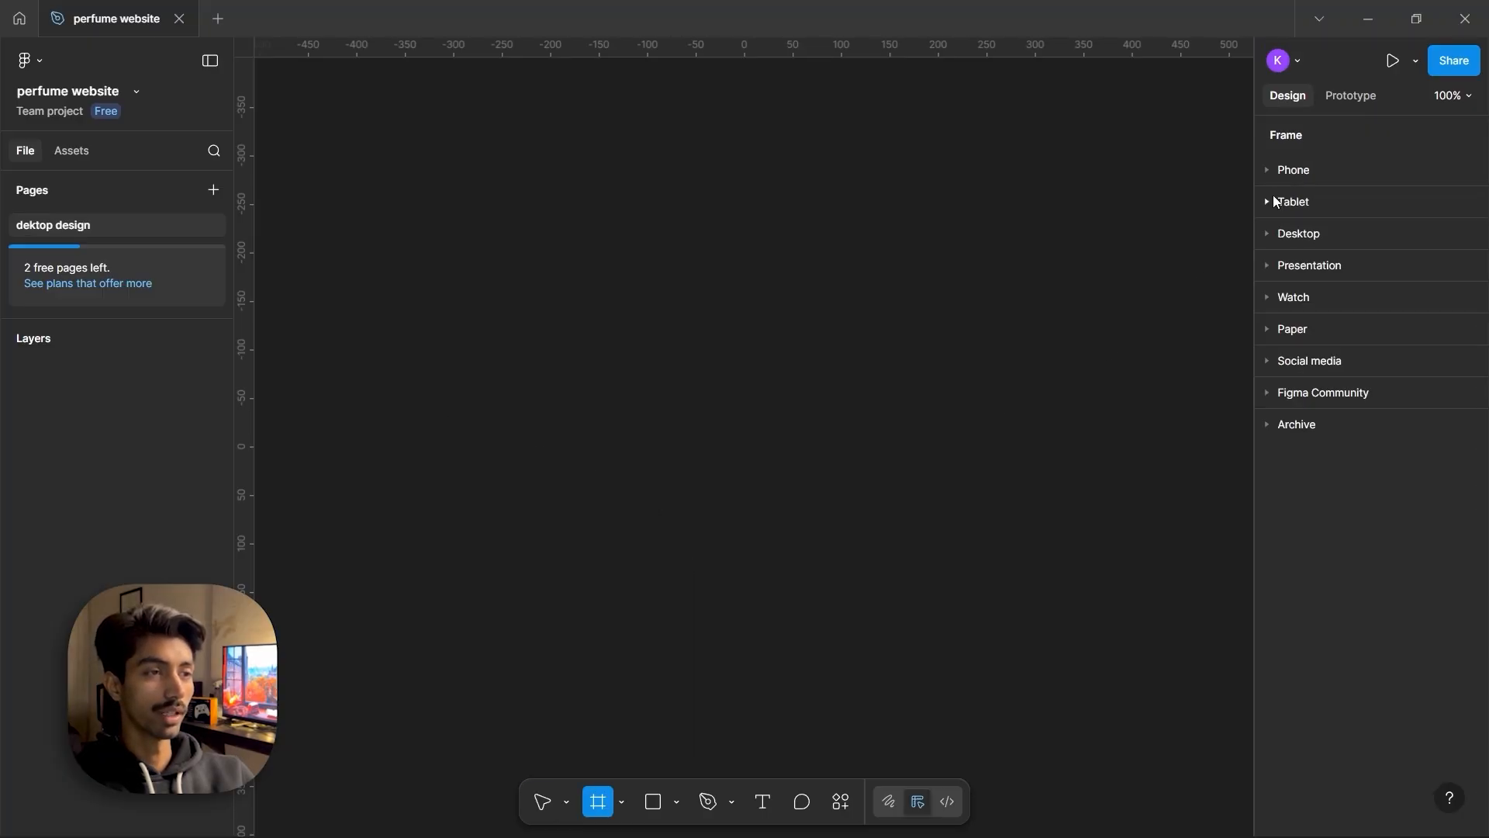
left_click(1281, 236)
left_click(1290, 266)
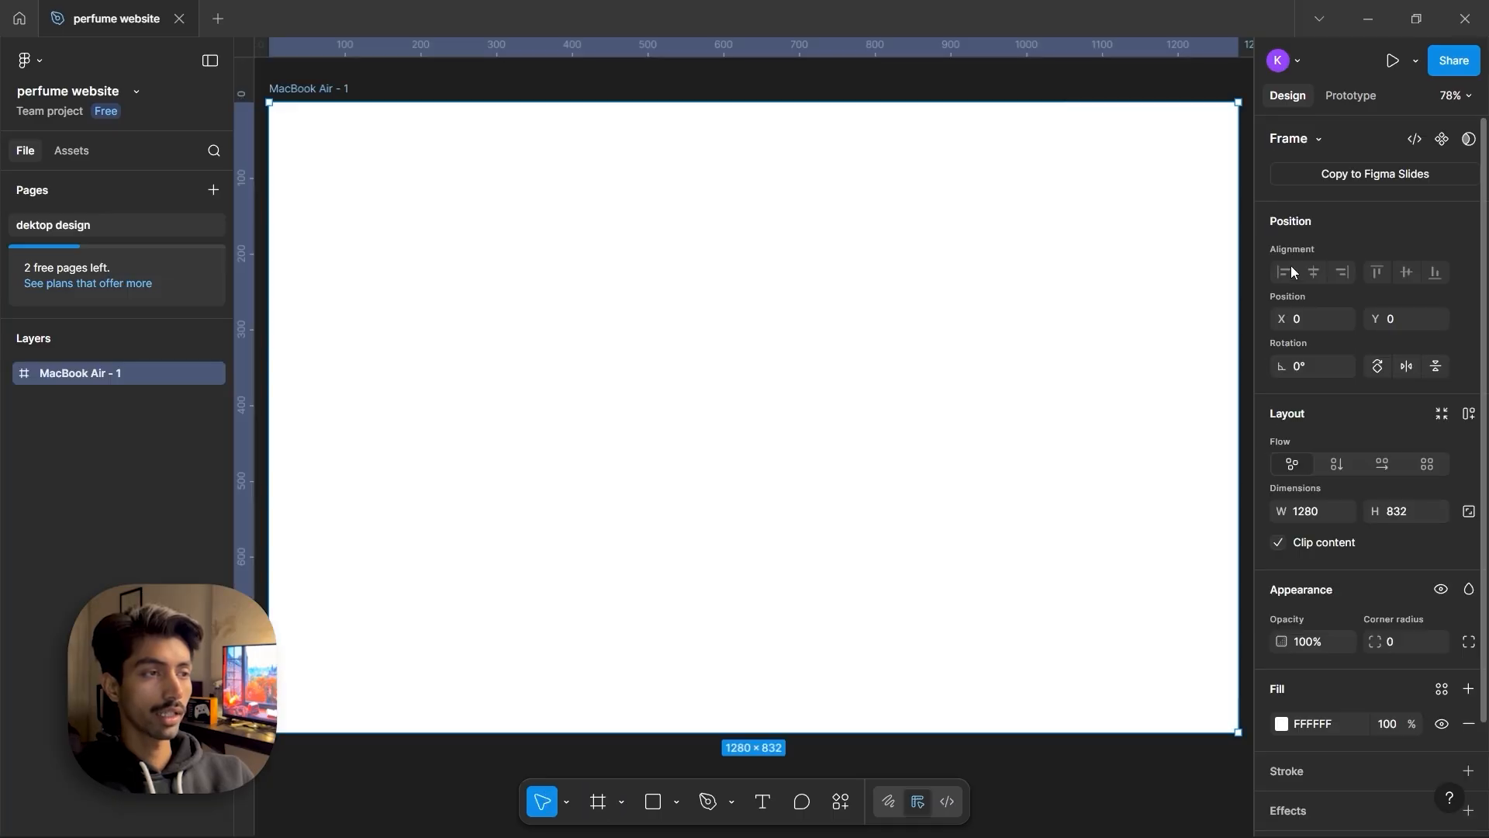
scroll(823, 325, "down", 3)
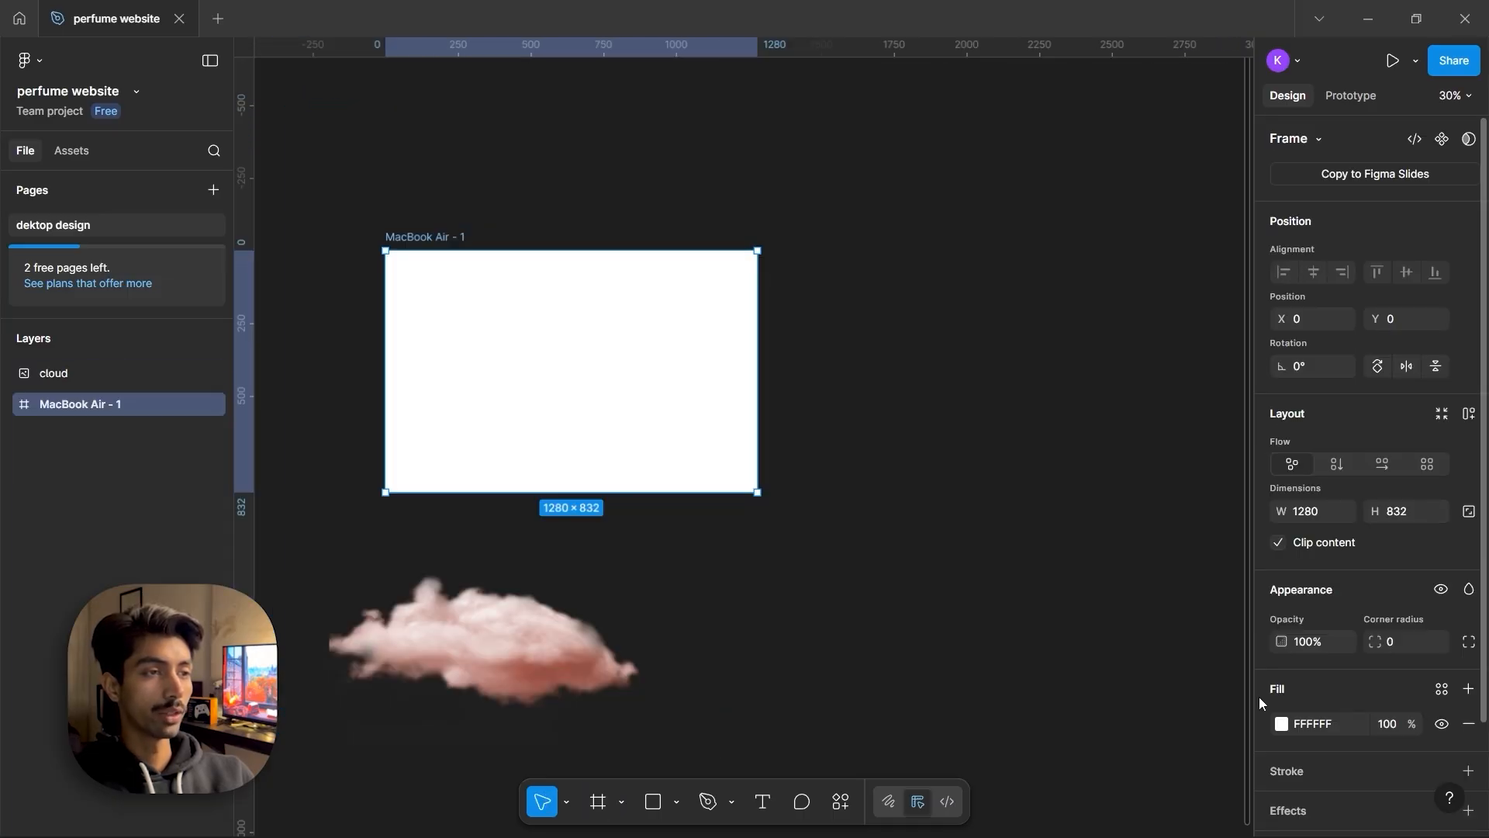
Fill the frame with a linear gradient from the pink sampled off the cloud to D0C5C3, flipping its direction
left_click(1281, 723)
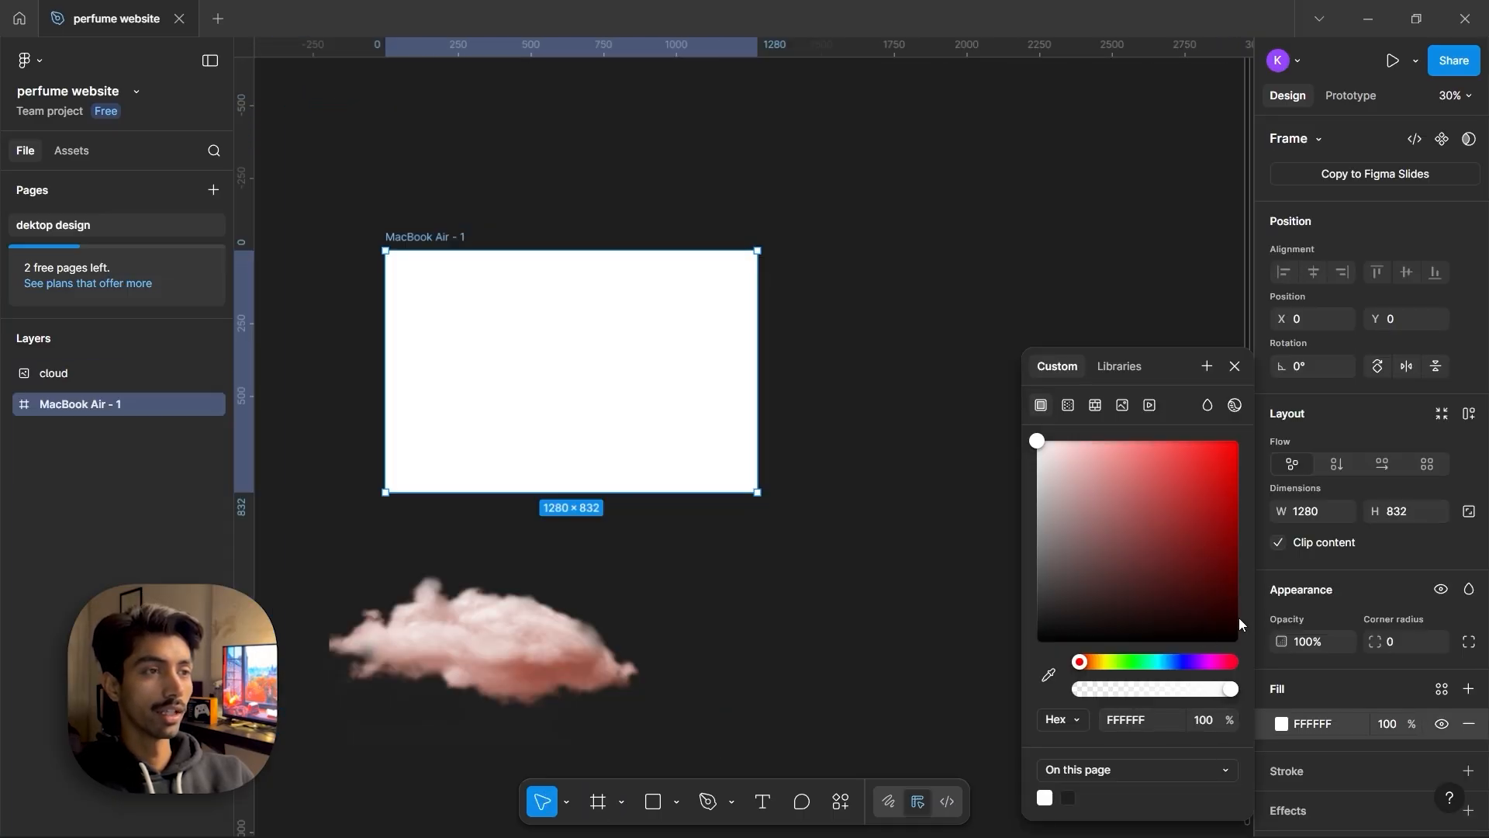
key("i")
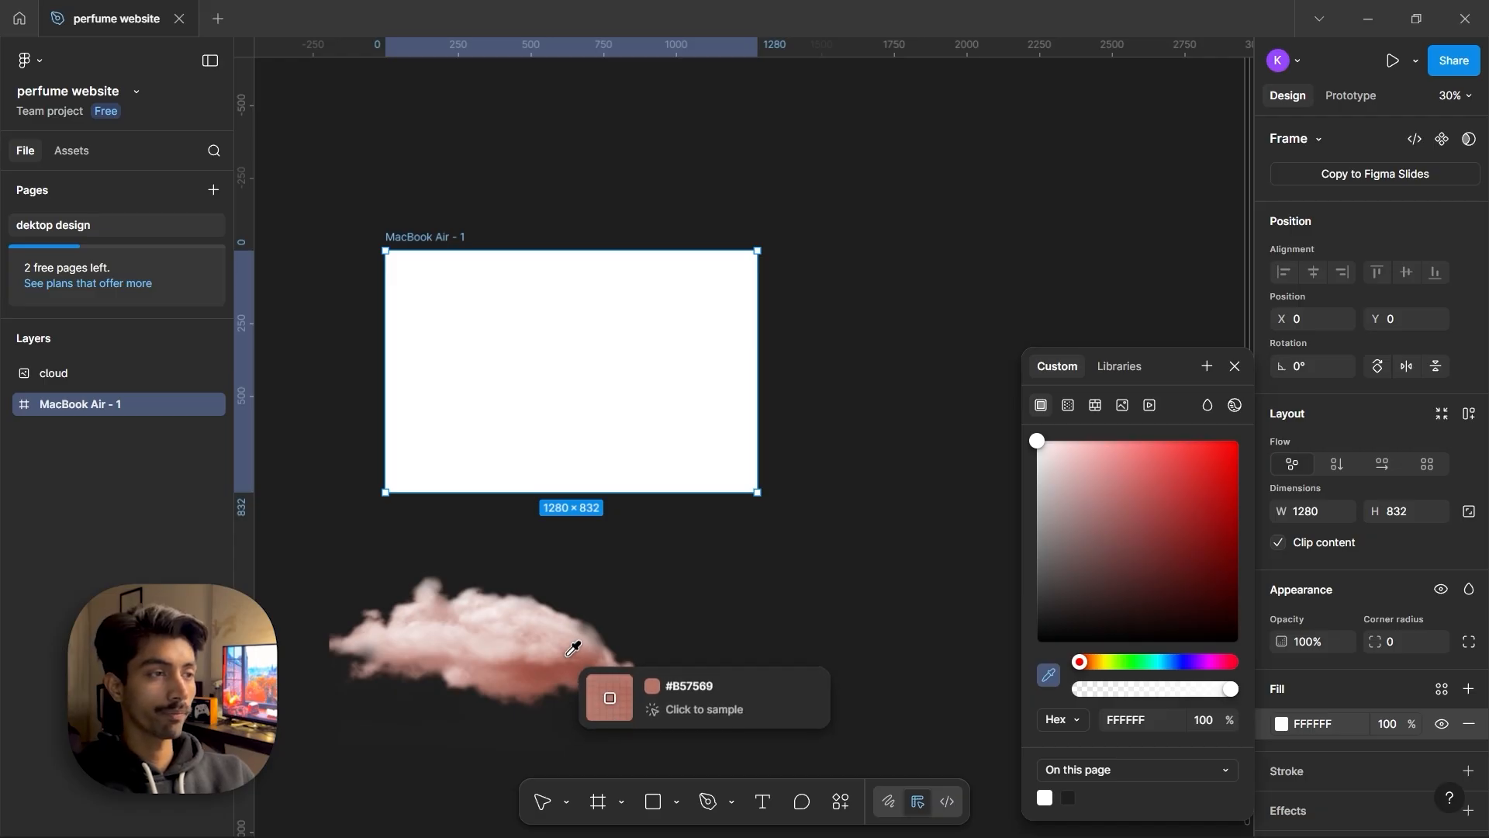
left_click(574, 648)
left_click(1069, 405)
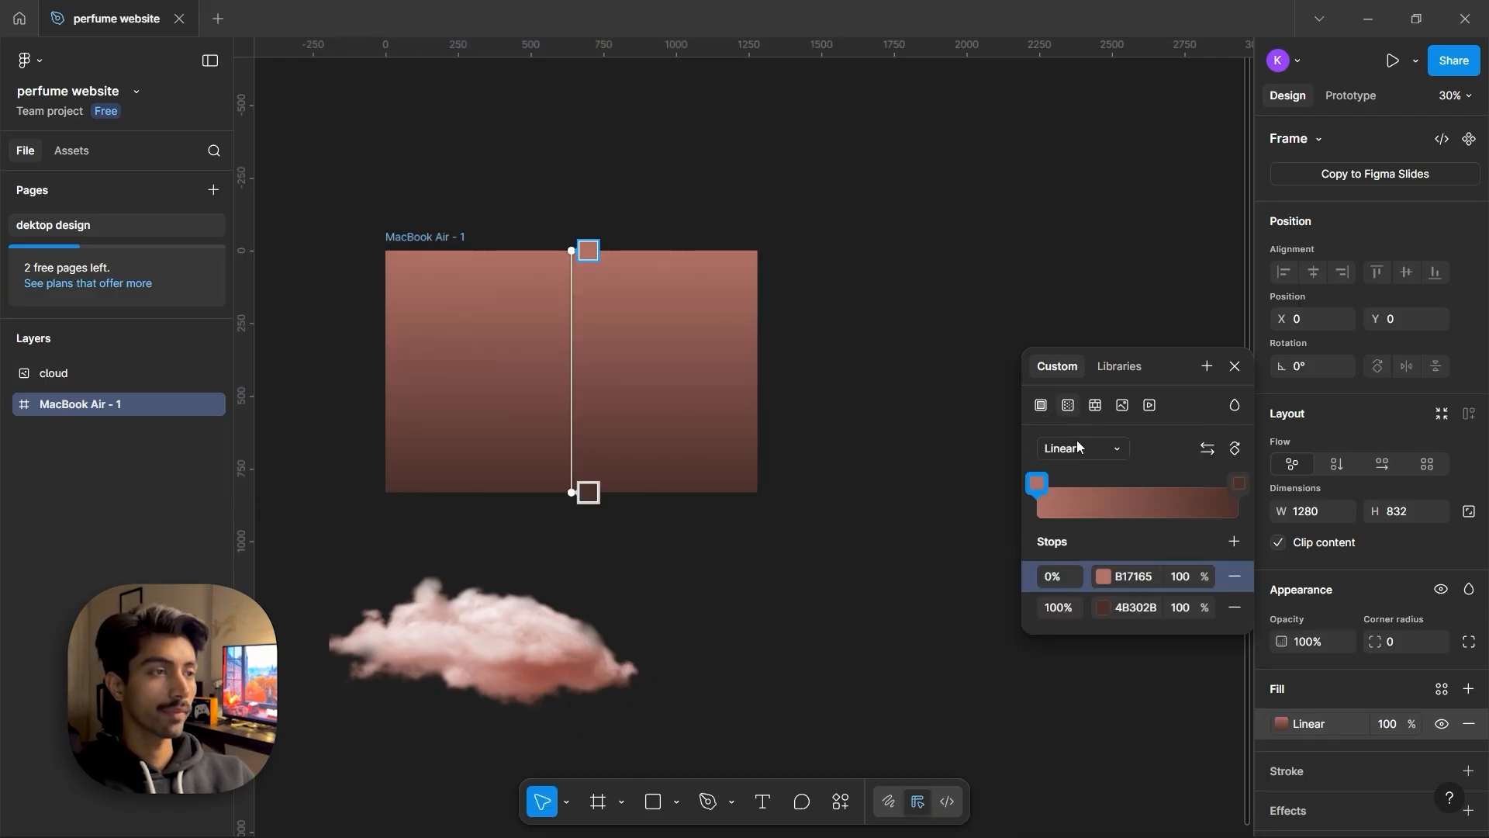
left_click(1103, 607)
left_click_drag(818, 485, 803, 482)
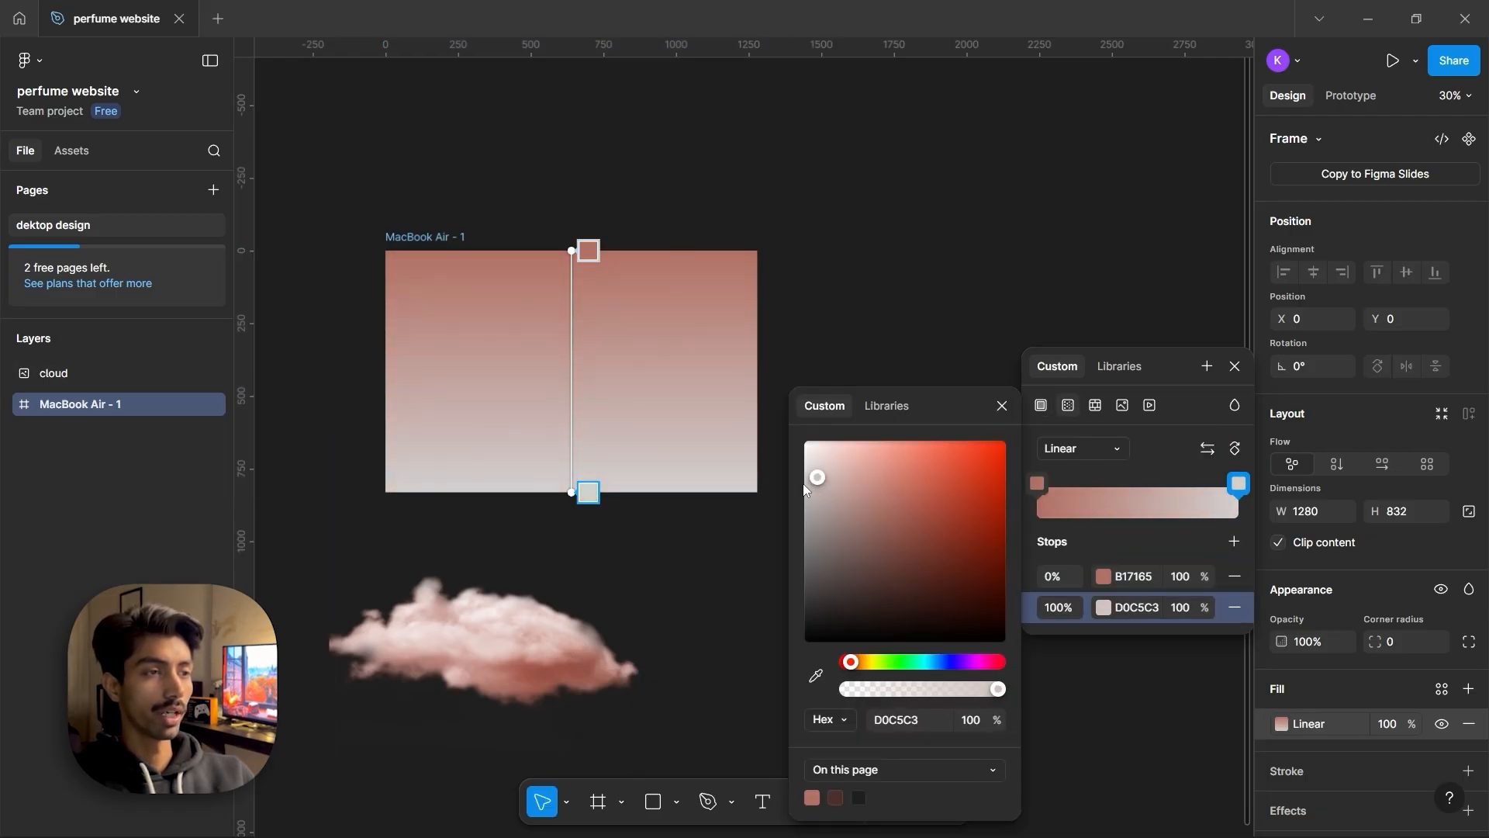
left_click(1207, 448)
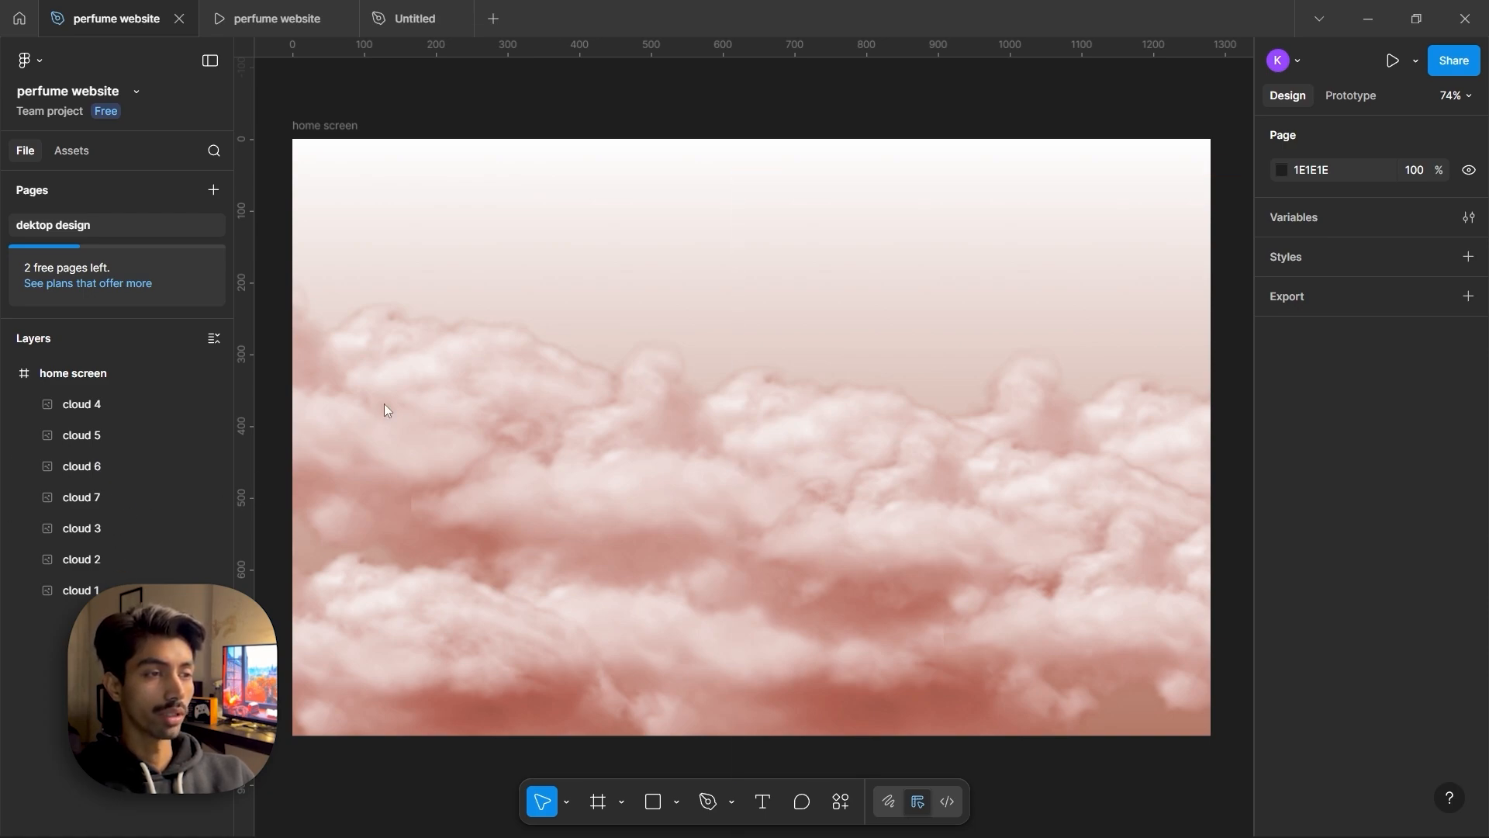
Position the rotated perfume bottle image among the clouds in the home screen frame
left_click_drag(384, 403, 747, 453)
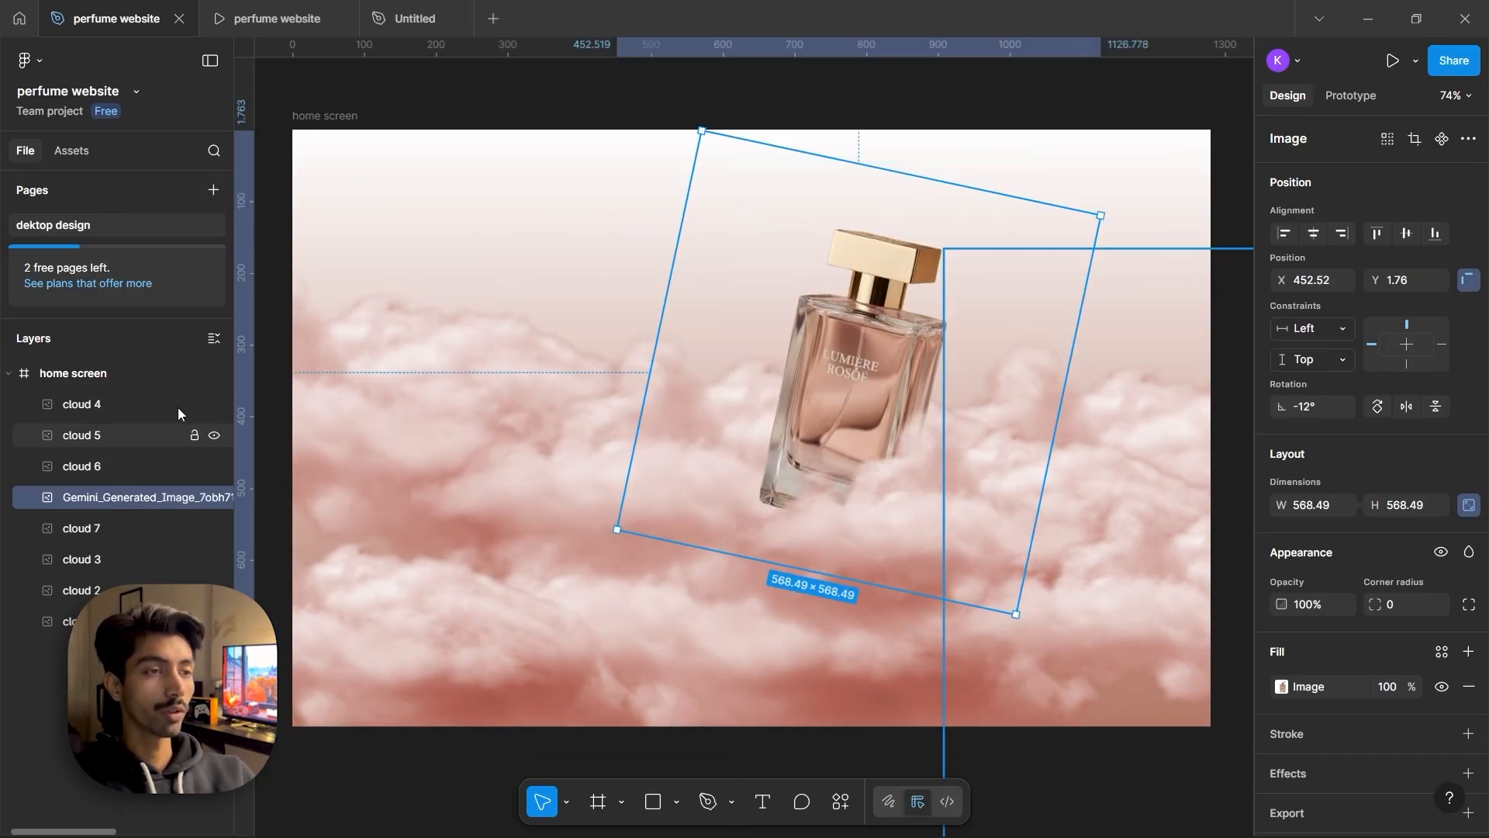
left_click(541, 93)
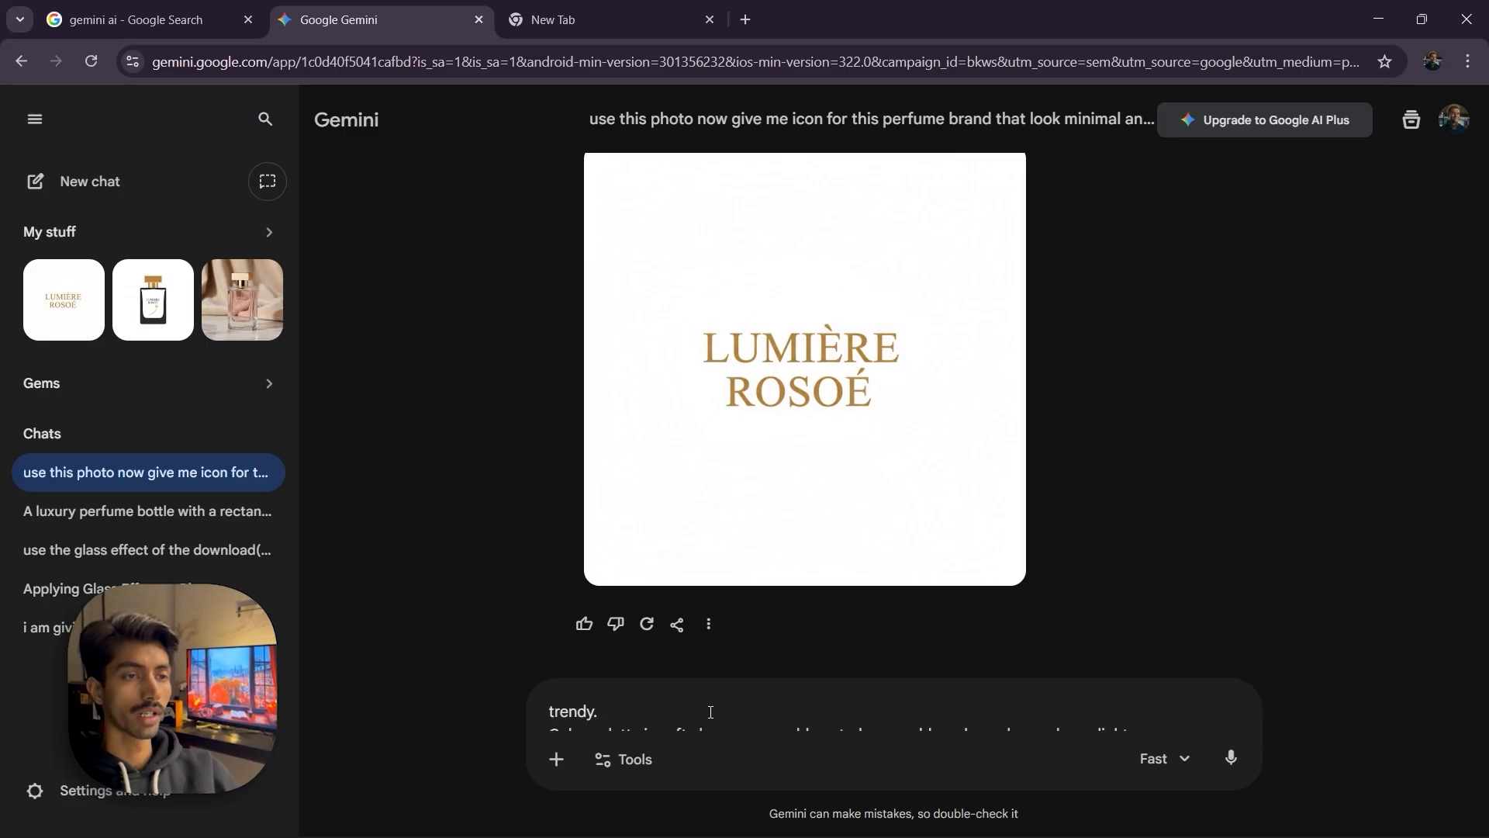
left_click(709, 711)
scroll(709, 711, "up", 5)
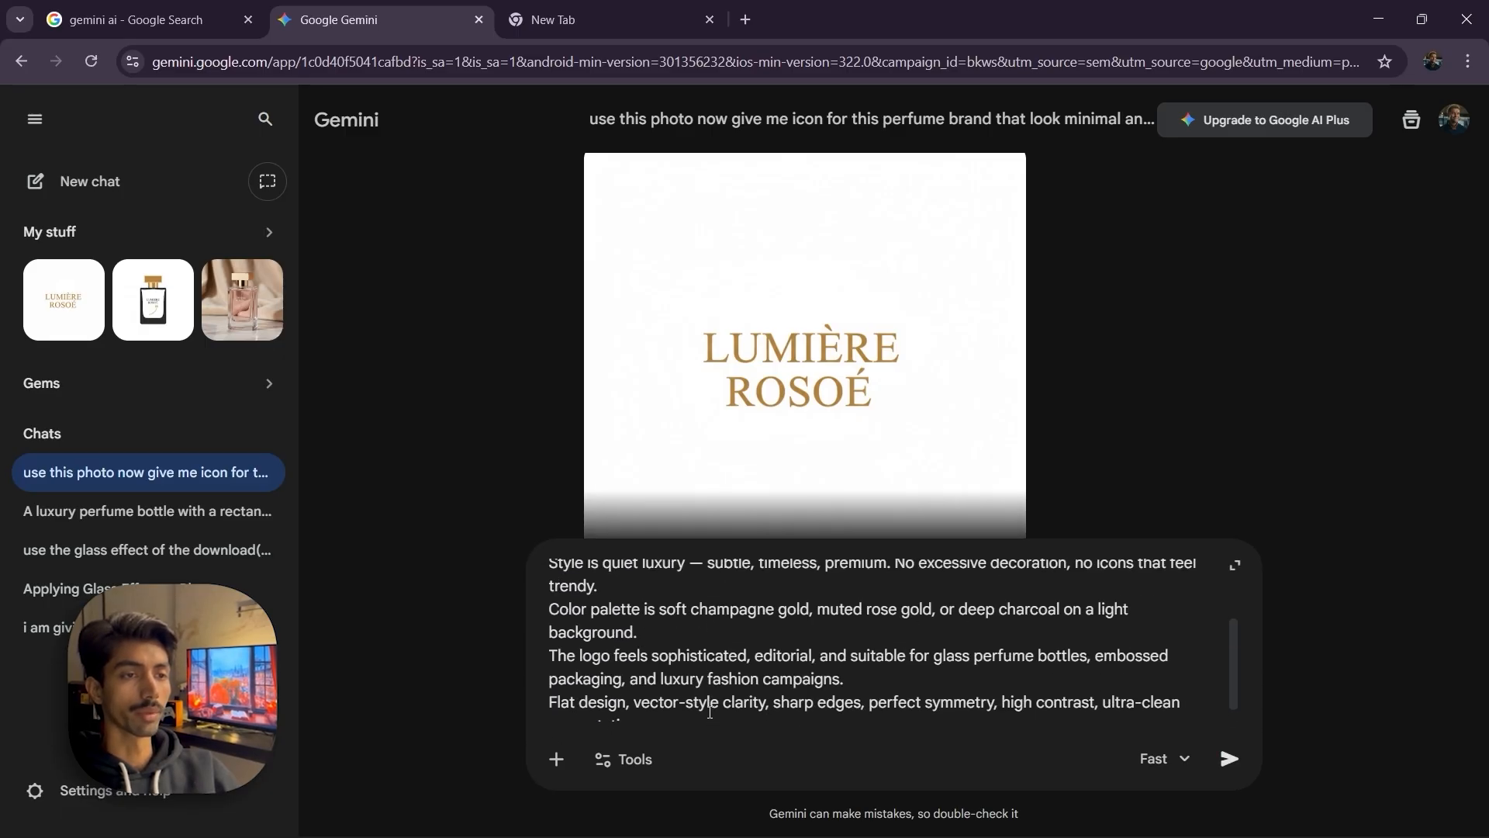
Submit the Gemini prompt asking for a minimal, luxury icon for the perfume brand using the logo as reference
scroll(709, 711, "up", 3)
scroll(710, 710, "down", 6)
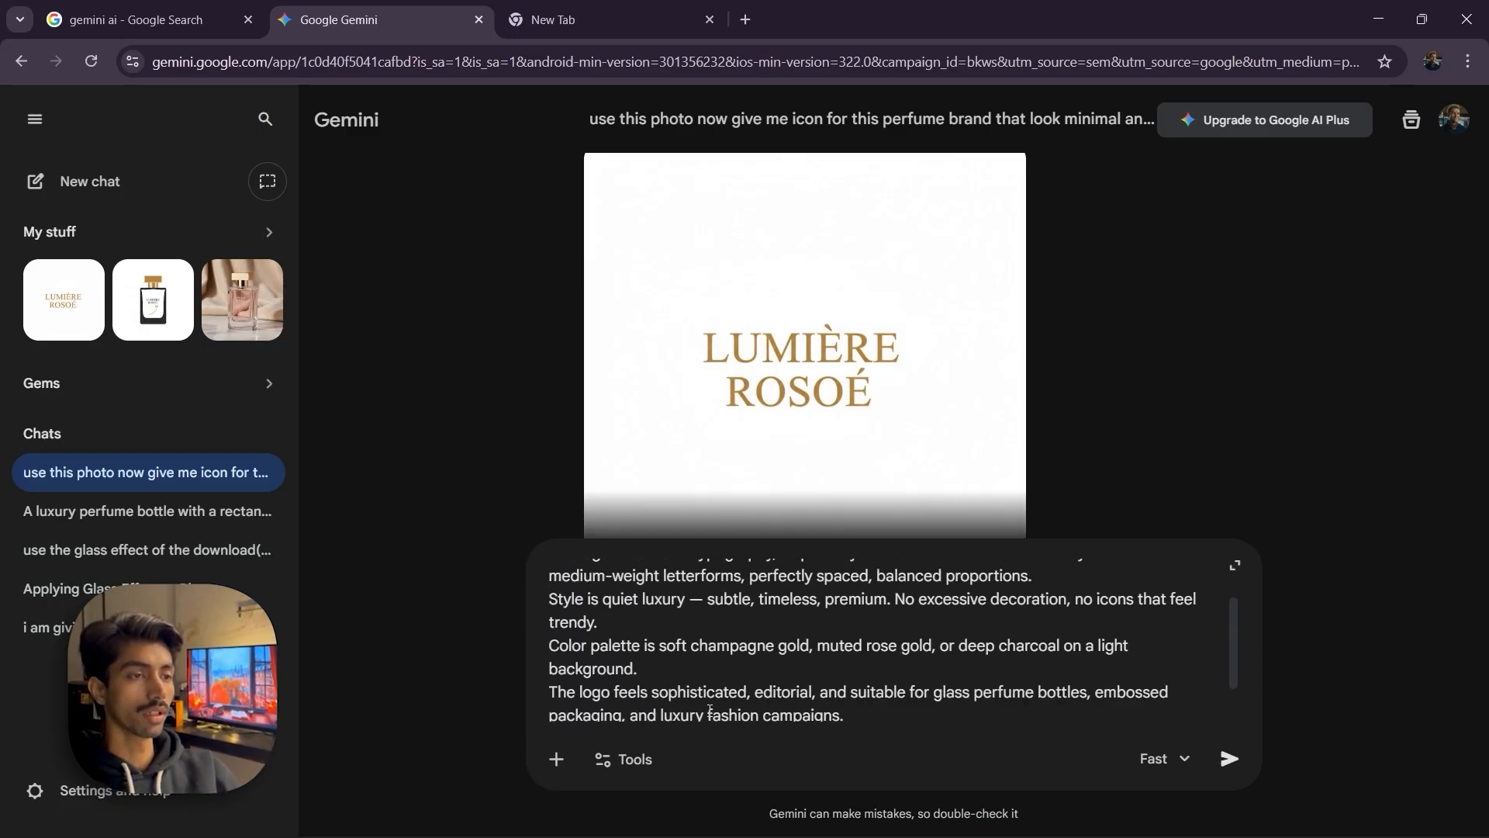
key("Return")
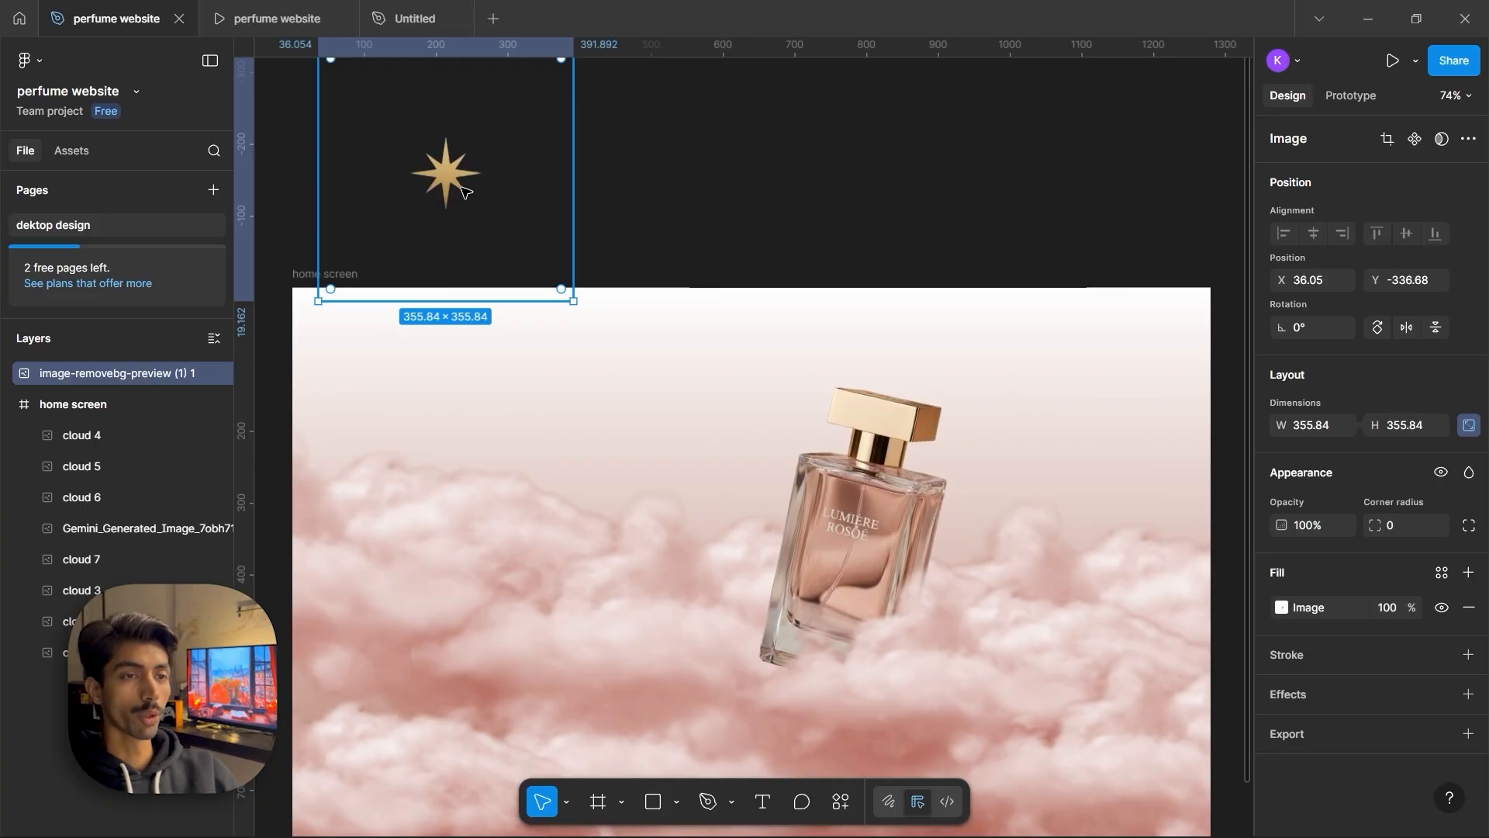
Scale the pasted star icon down to about 138 × 138 px on the canvas
scroll(465, 194, "up", 3)
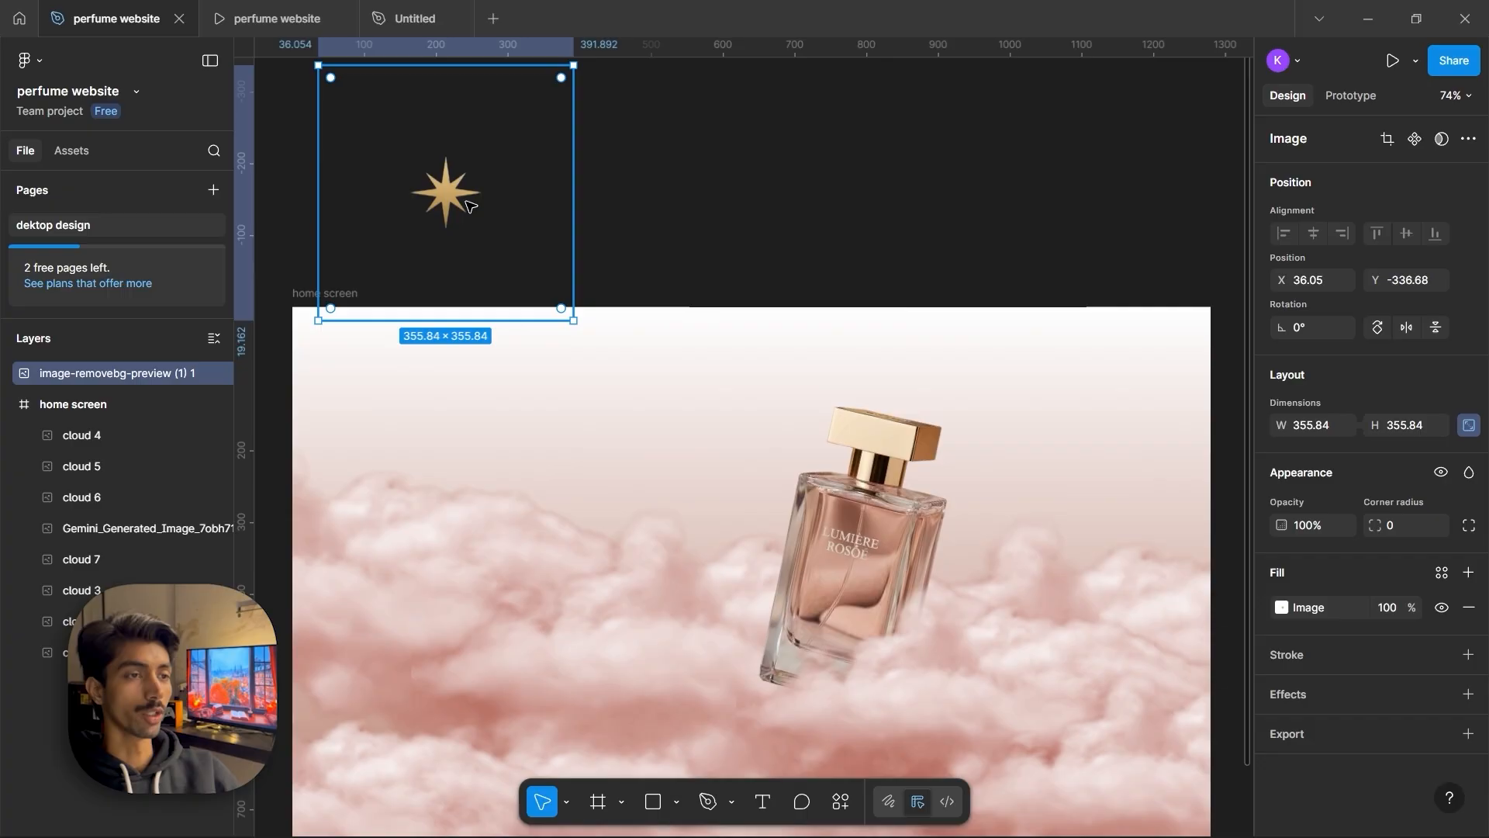
left_click_drag(578, 416, 409, 215)
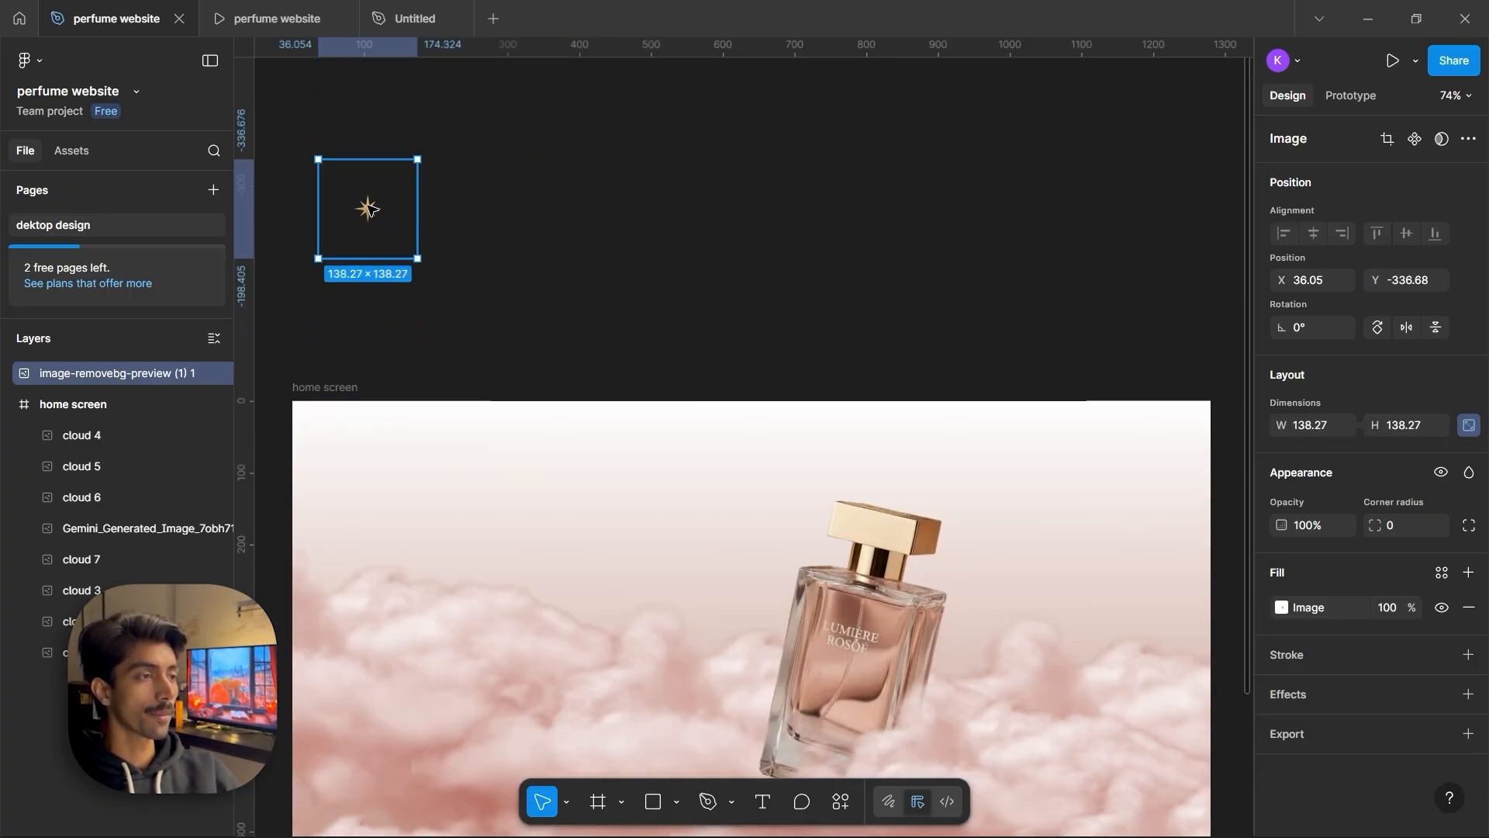
left_click(559, 210)
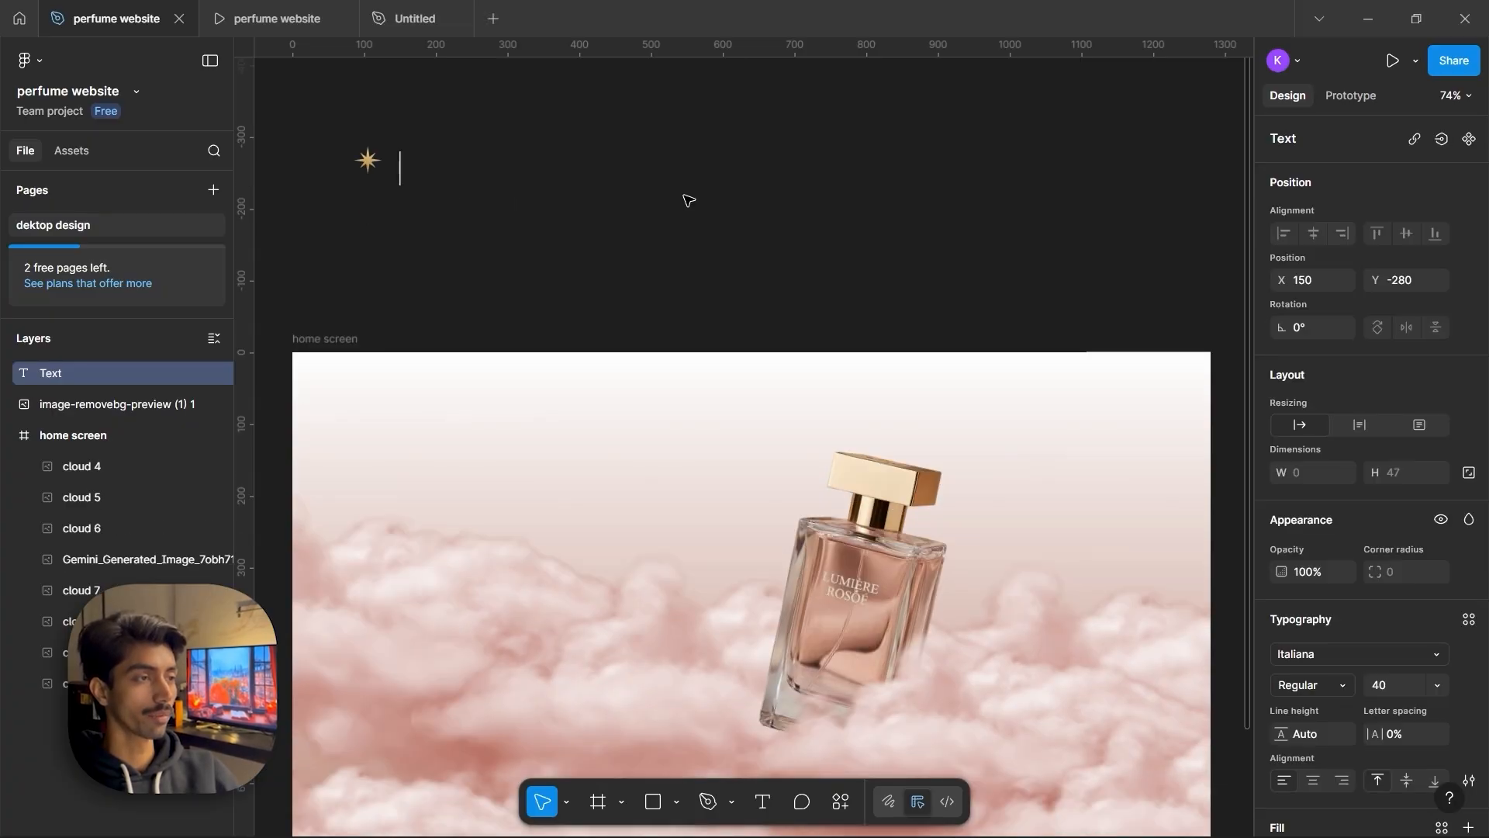
Add the text LUMIÉRE beside the star icon, inserting the accented letter
type("L")
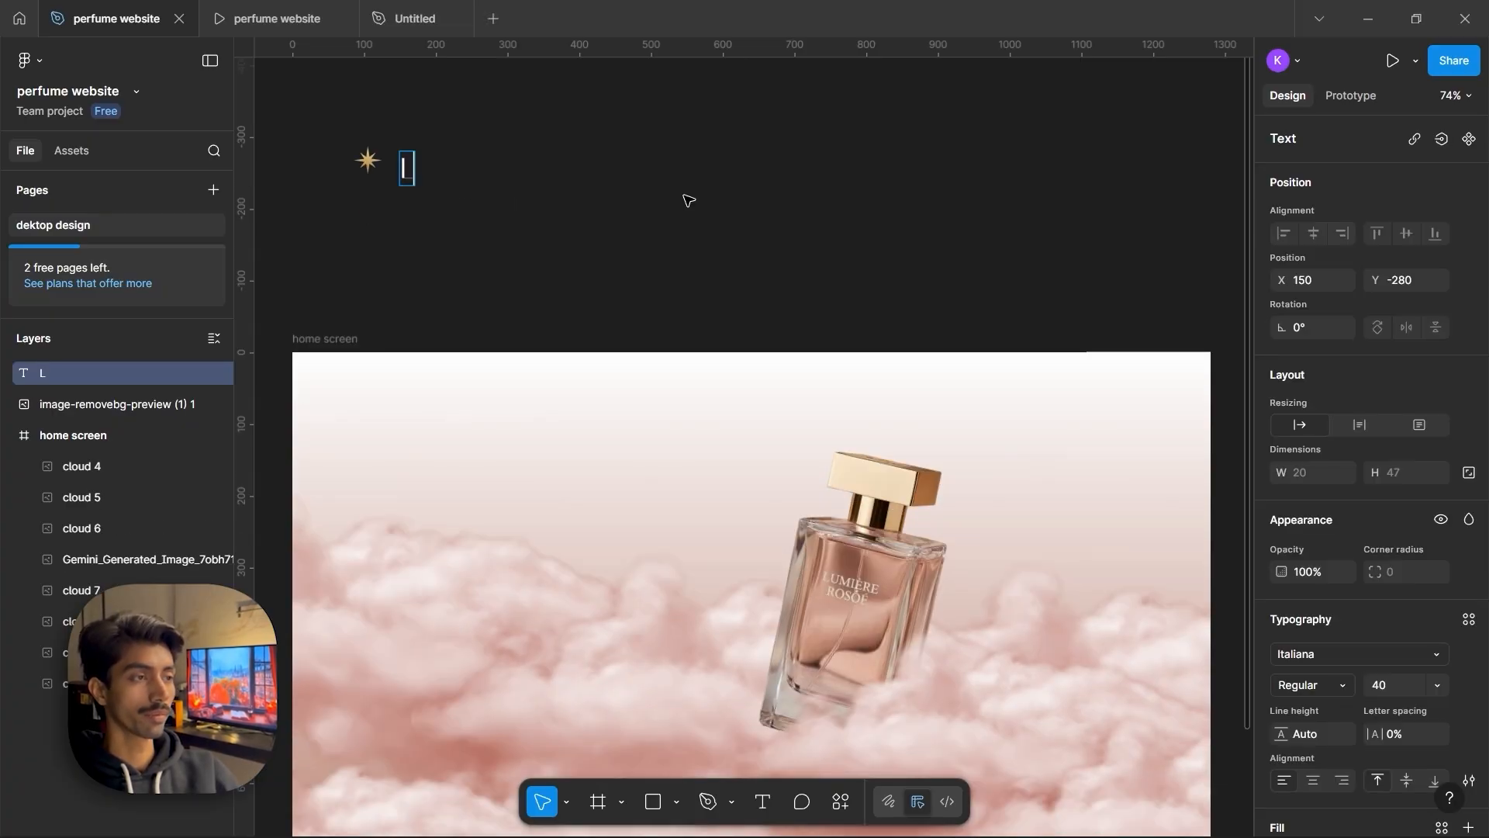
type("UMI")
key("super+period")
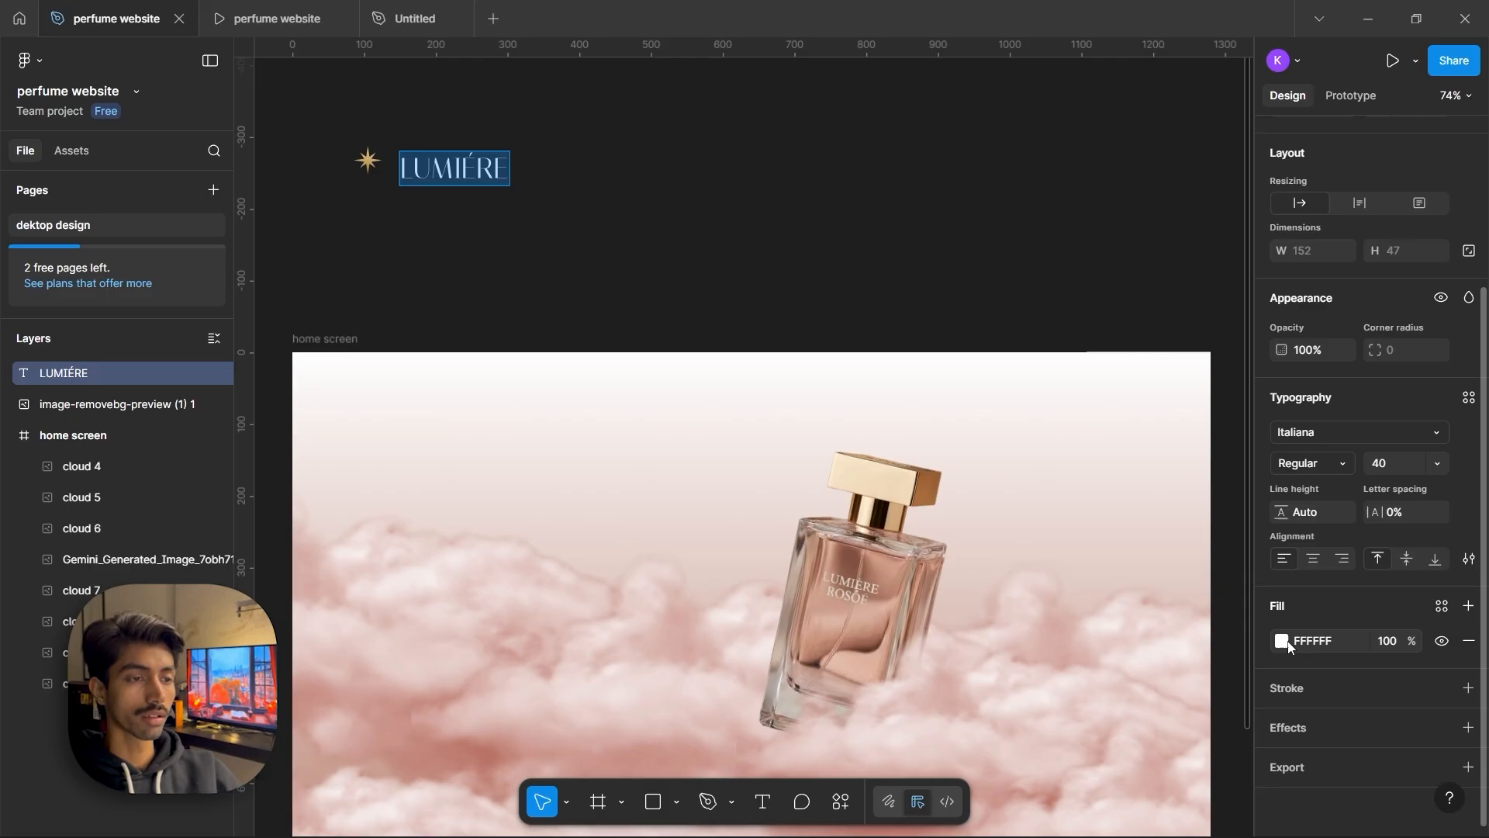
Color the LUMIÉRE text with the star's gold, D0AD6D, sampled with the eyedropper
left_click(1283, 641)
left_click(1048, 675)
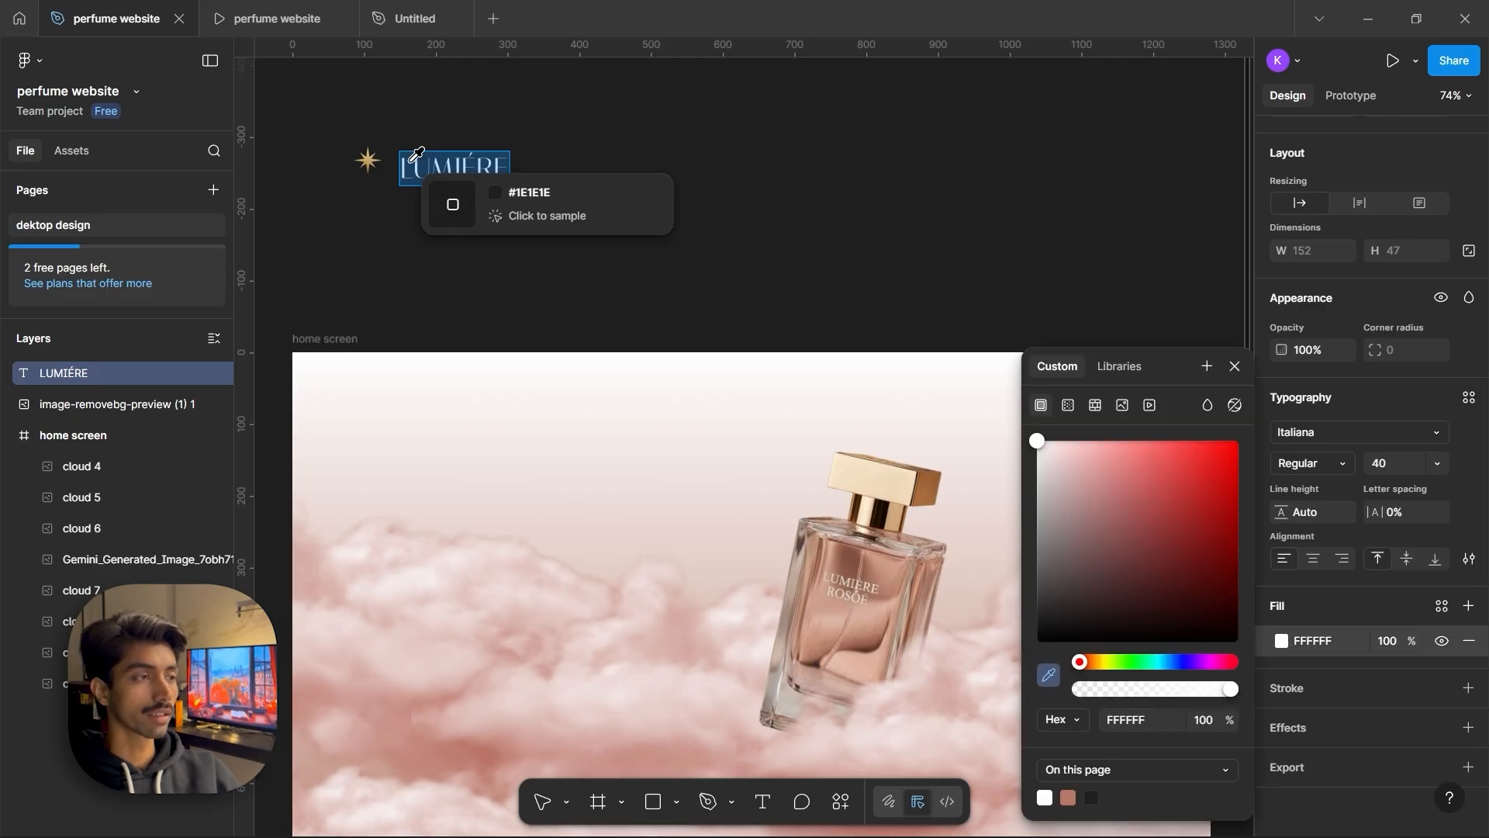
left_click(366, 158)
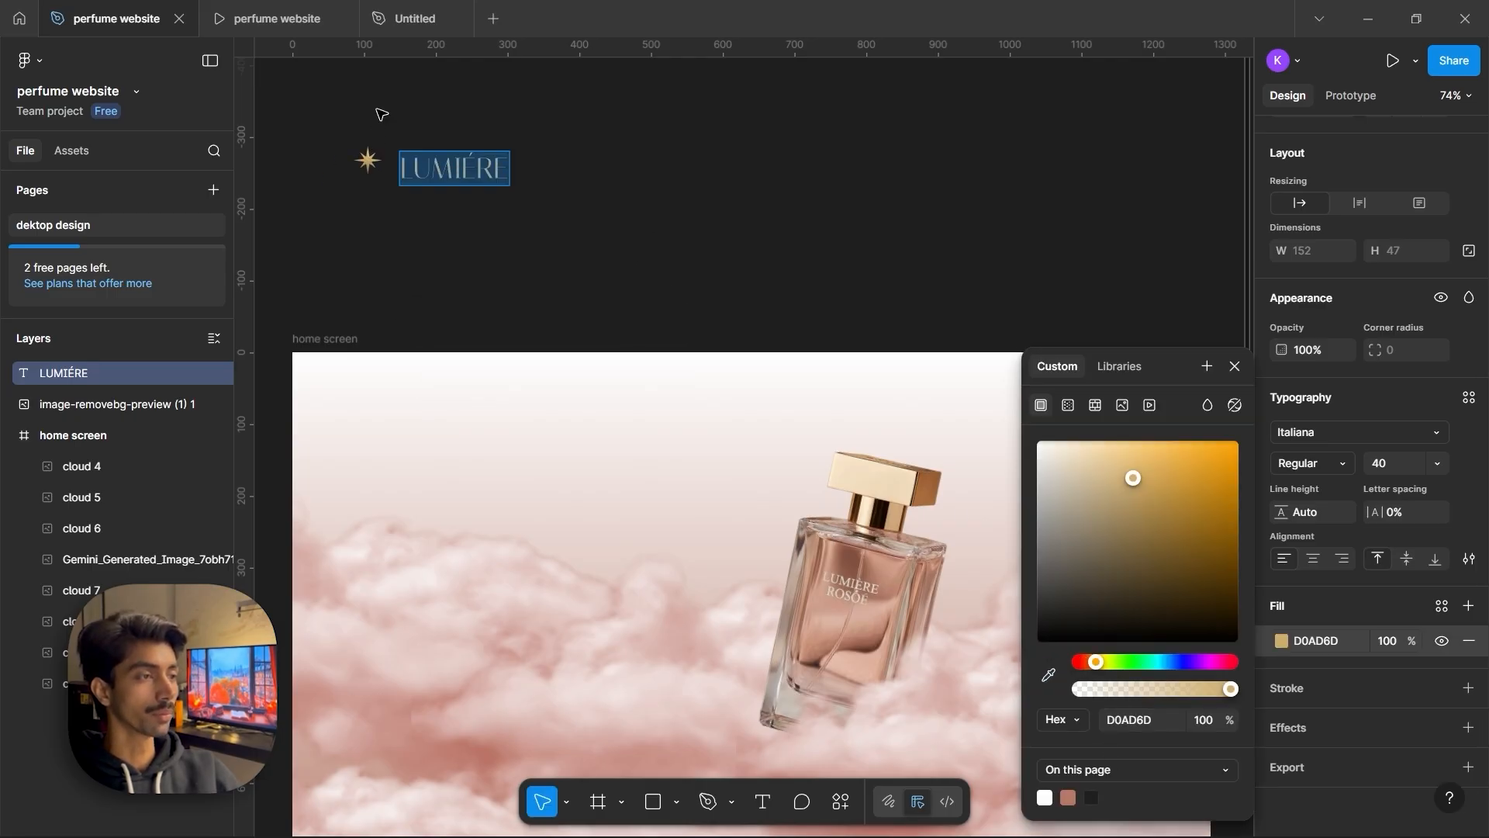
left_click(749, 206)
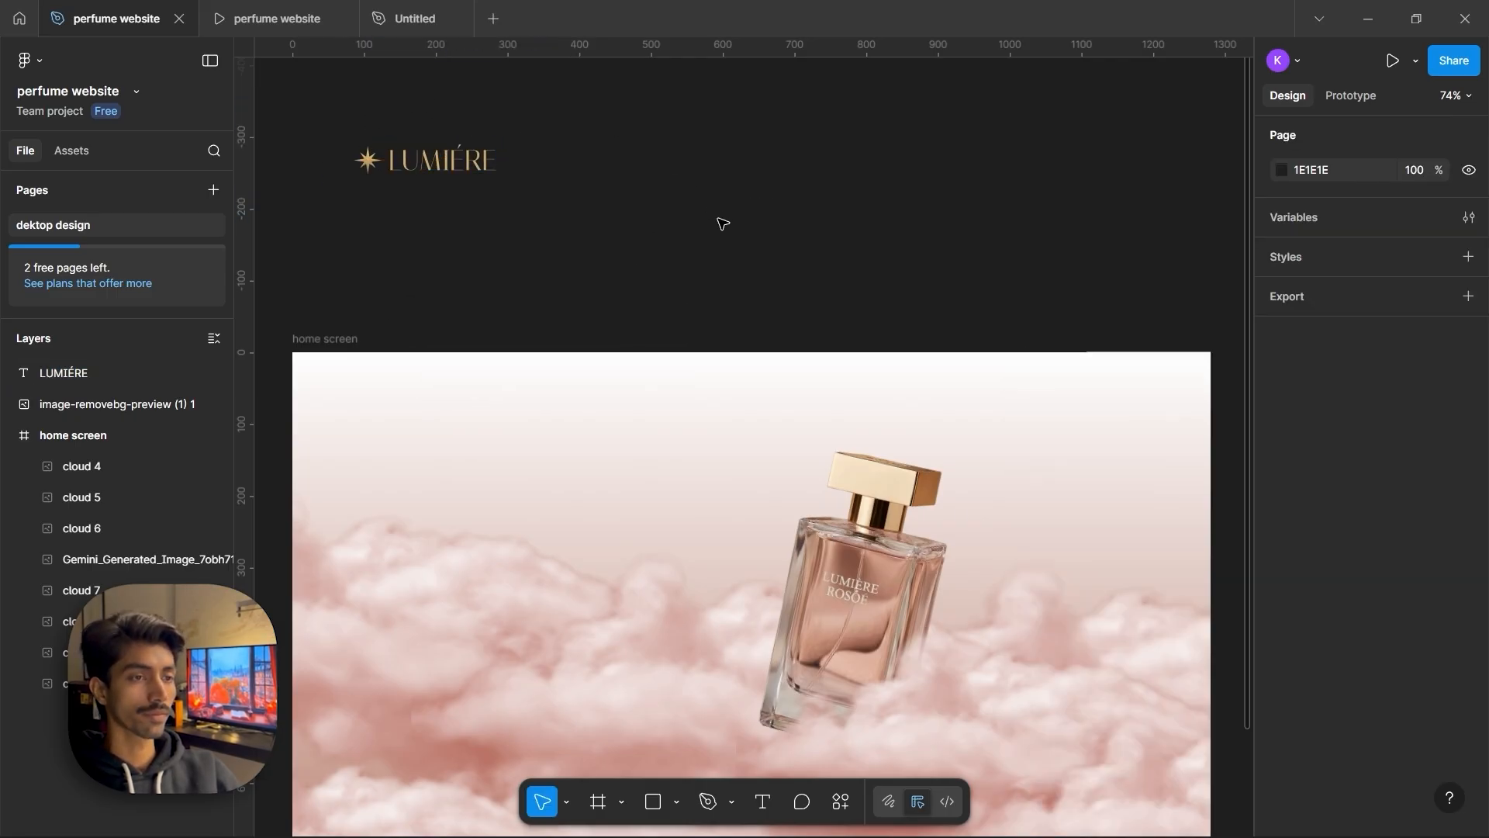
Move the star and LUMIÉRE text together into the top-left corner of the home screen frame
left_click_drag(544, 194, 324, 122)
left_click_drag(448, 171, 411, 397)
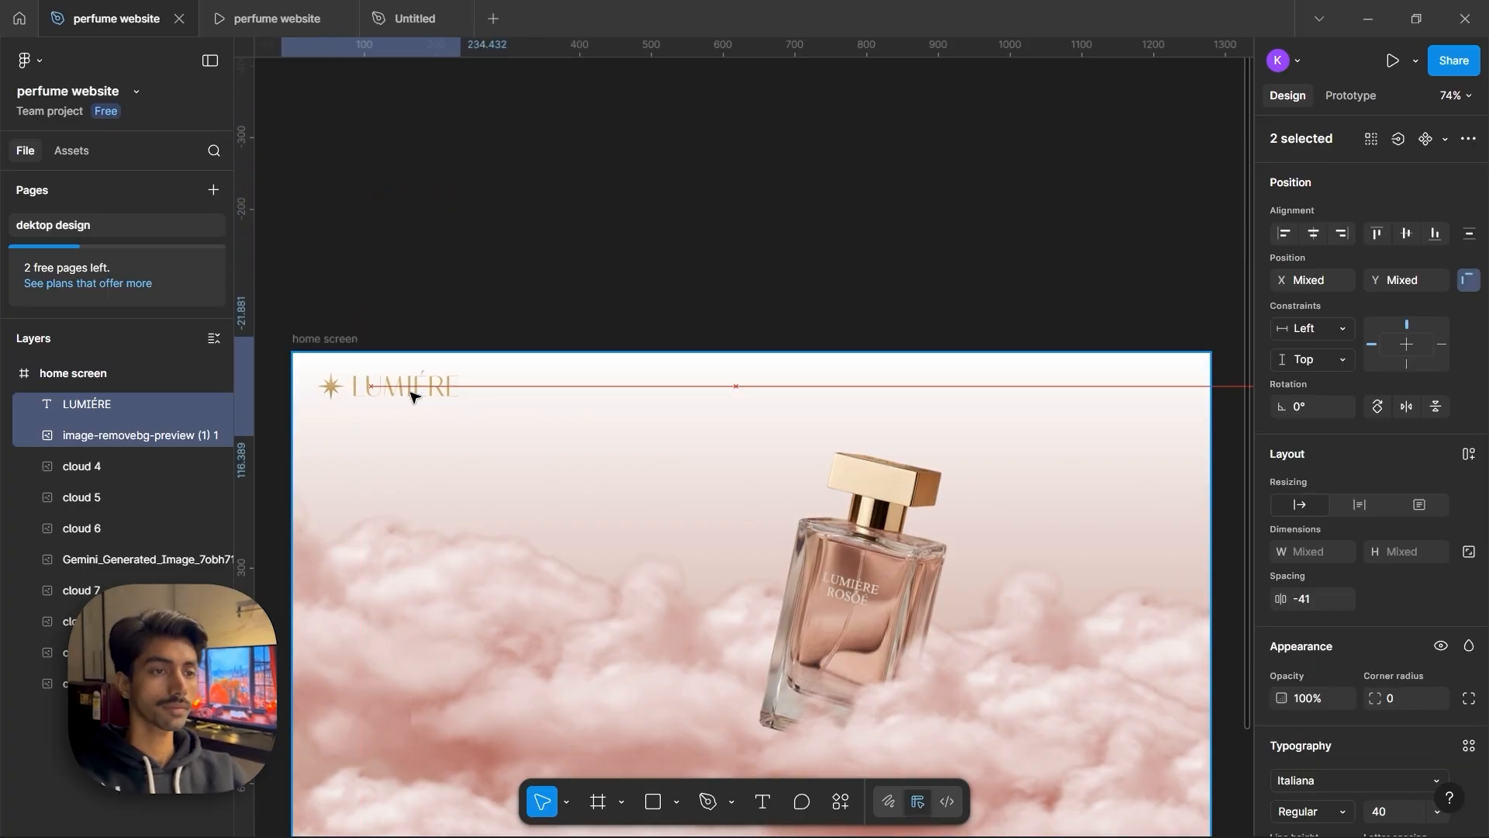
left_click(618, 279)
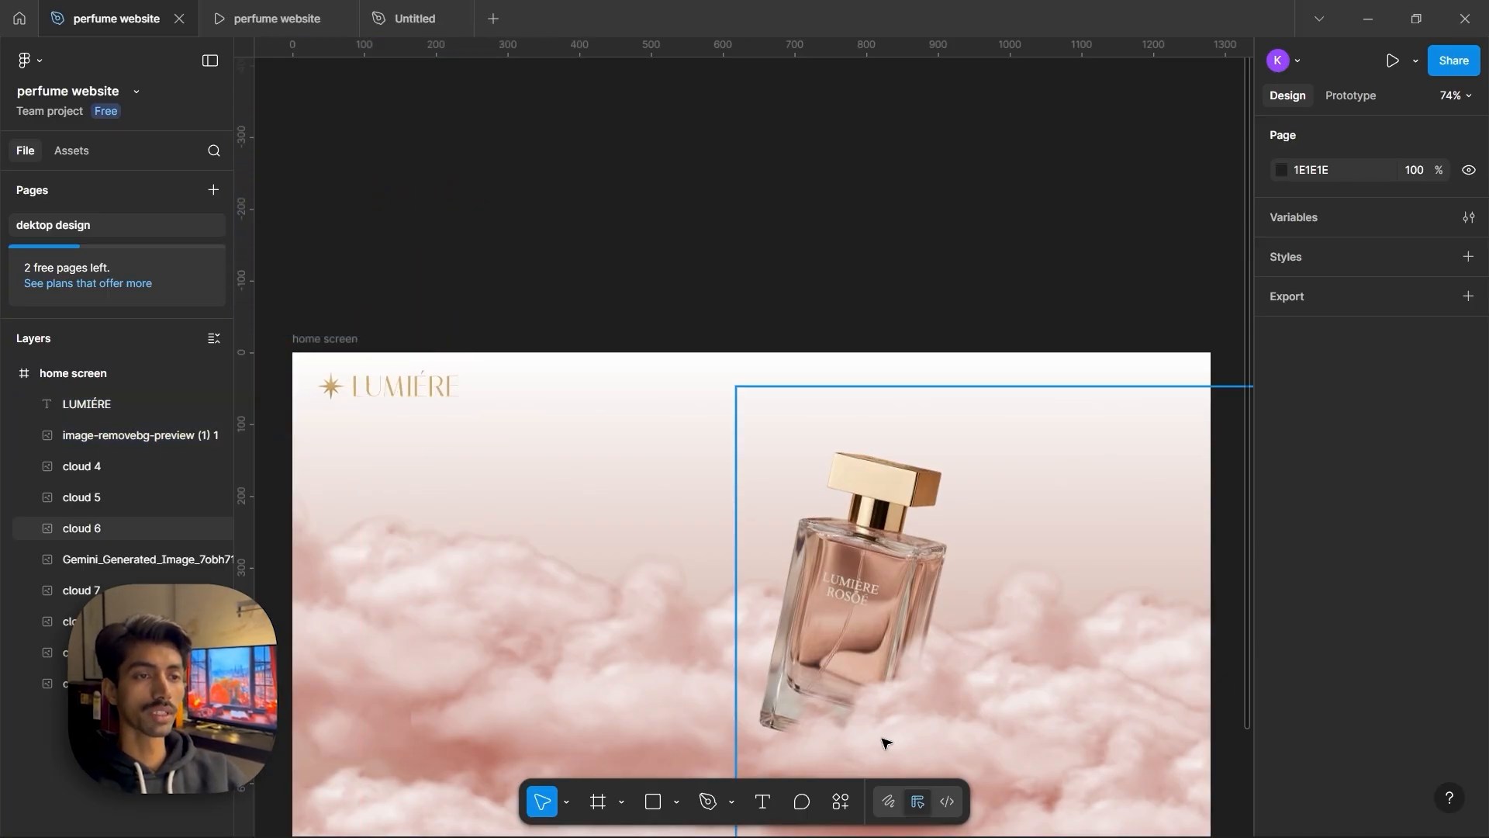
Import a menu icon from the Iconify plugin by searching MENU and inserting it as a frame
left_click(840, 801)
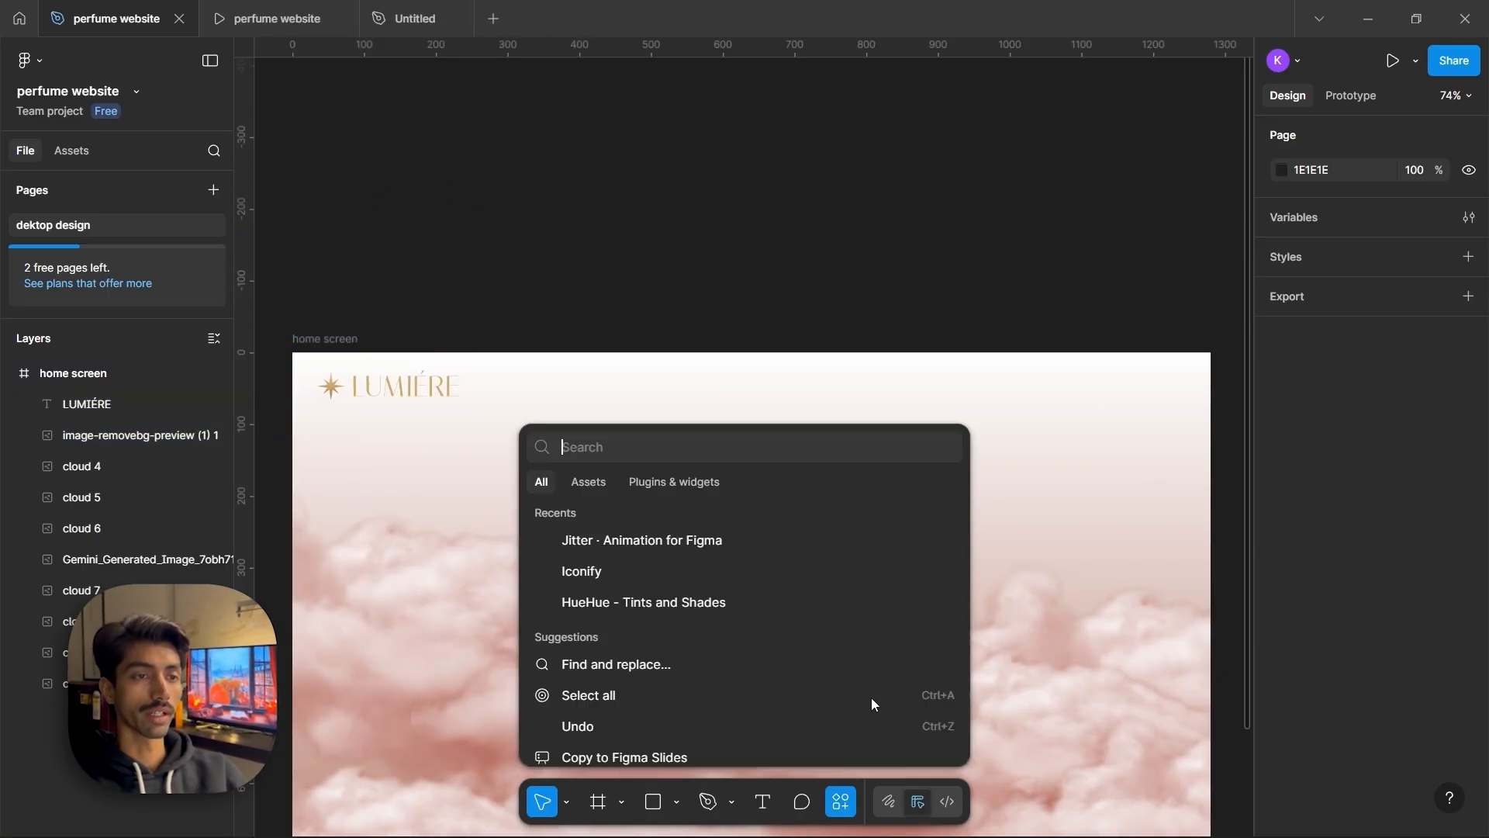
left_click(673, 485)
left_click(653, 577)
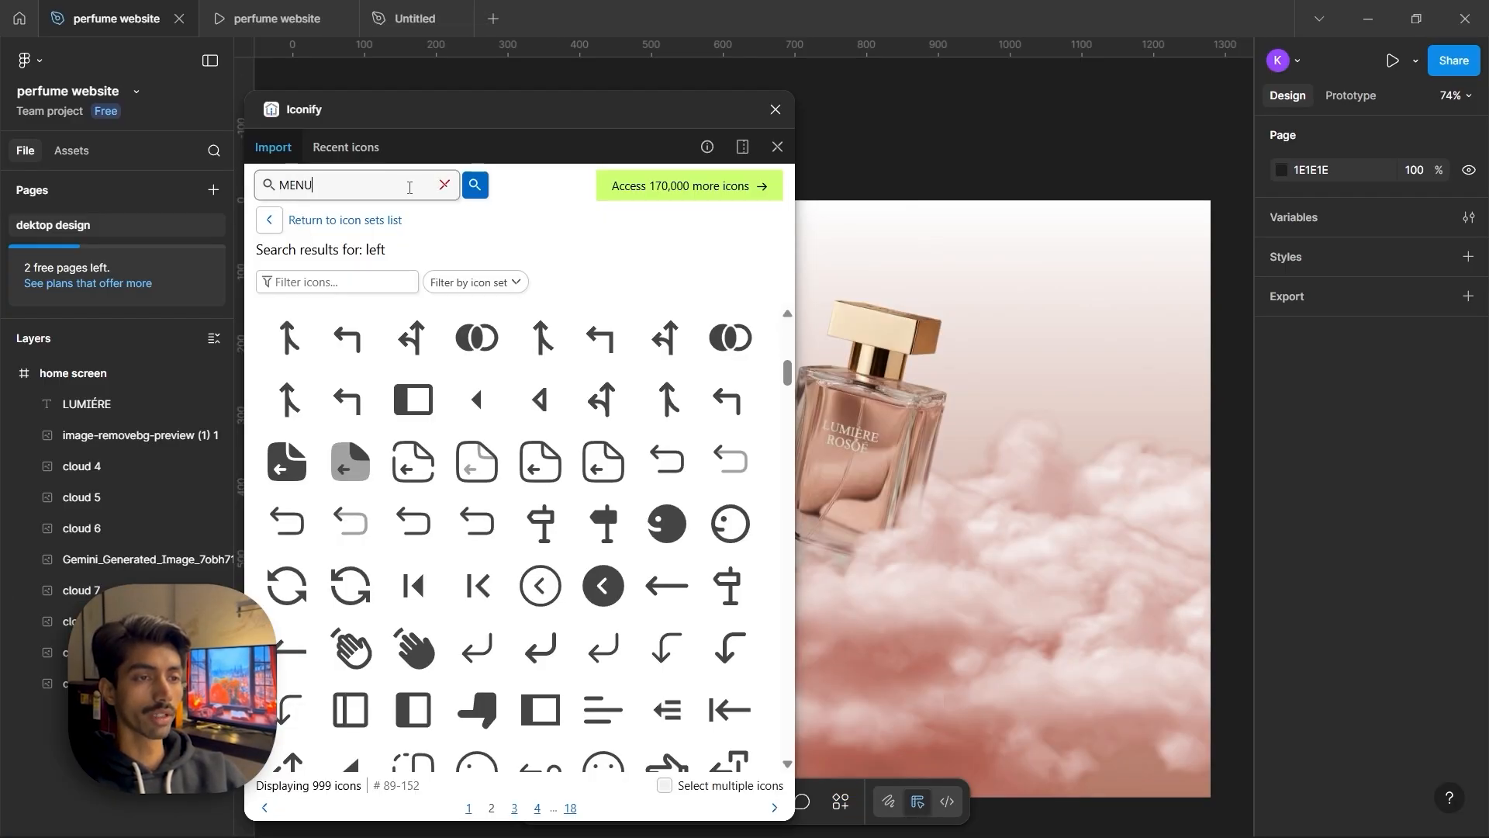
type("MENU")
key("Return")
scroll(542, 390, "down", 2)
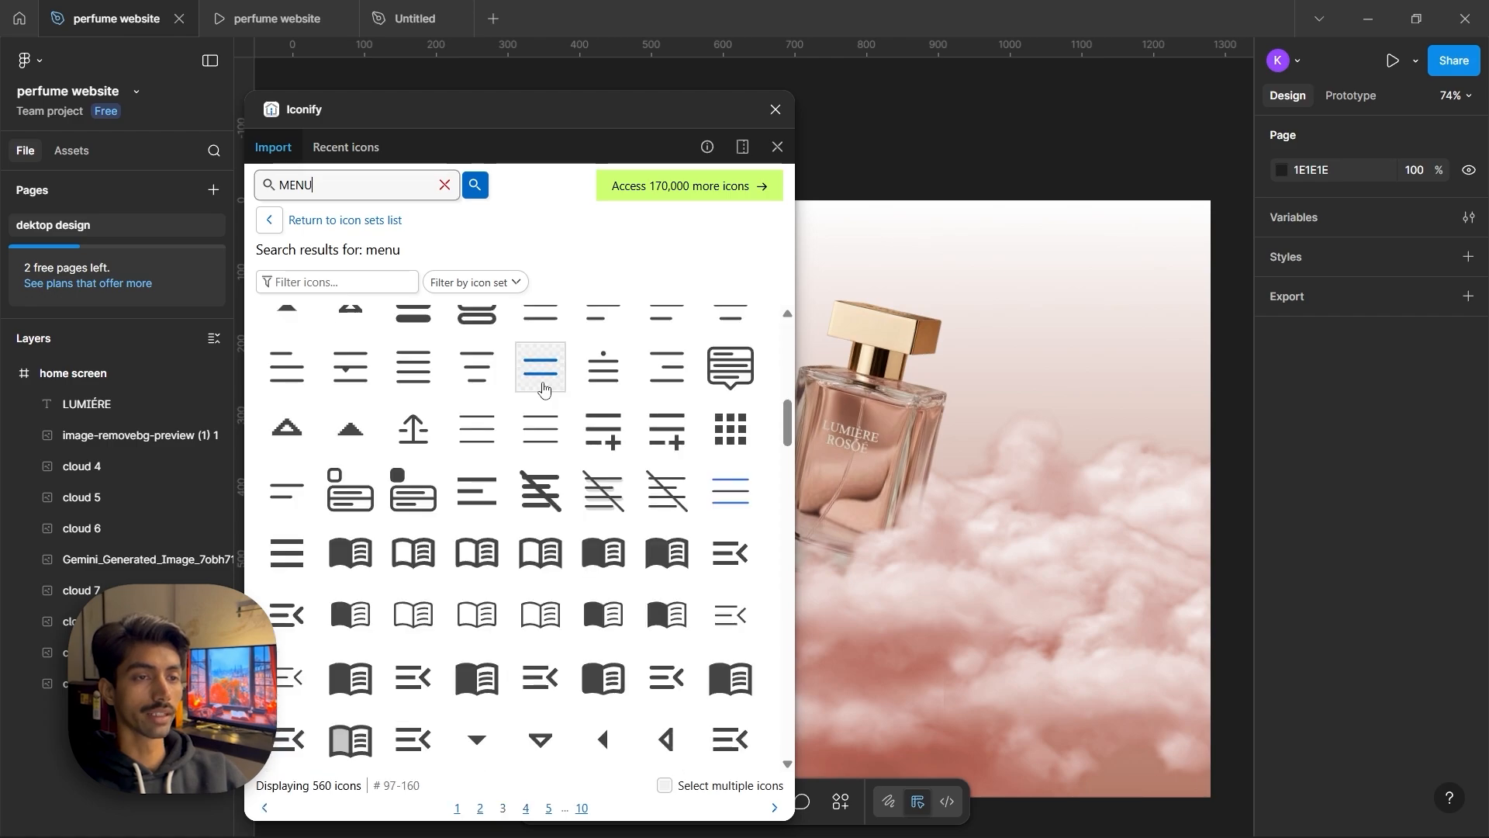
left_click(543, 389)
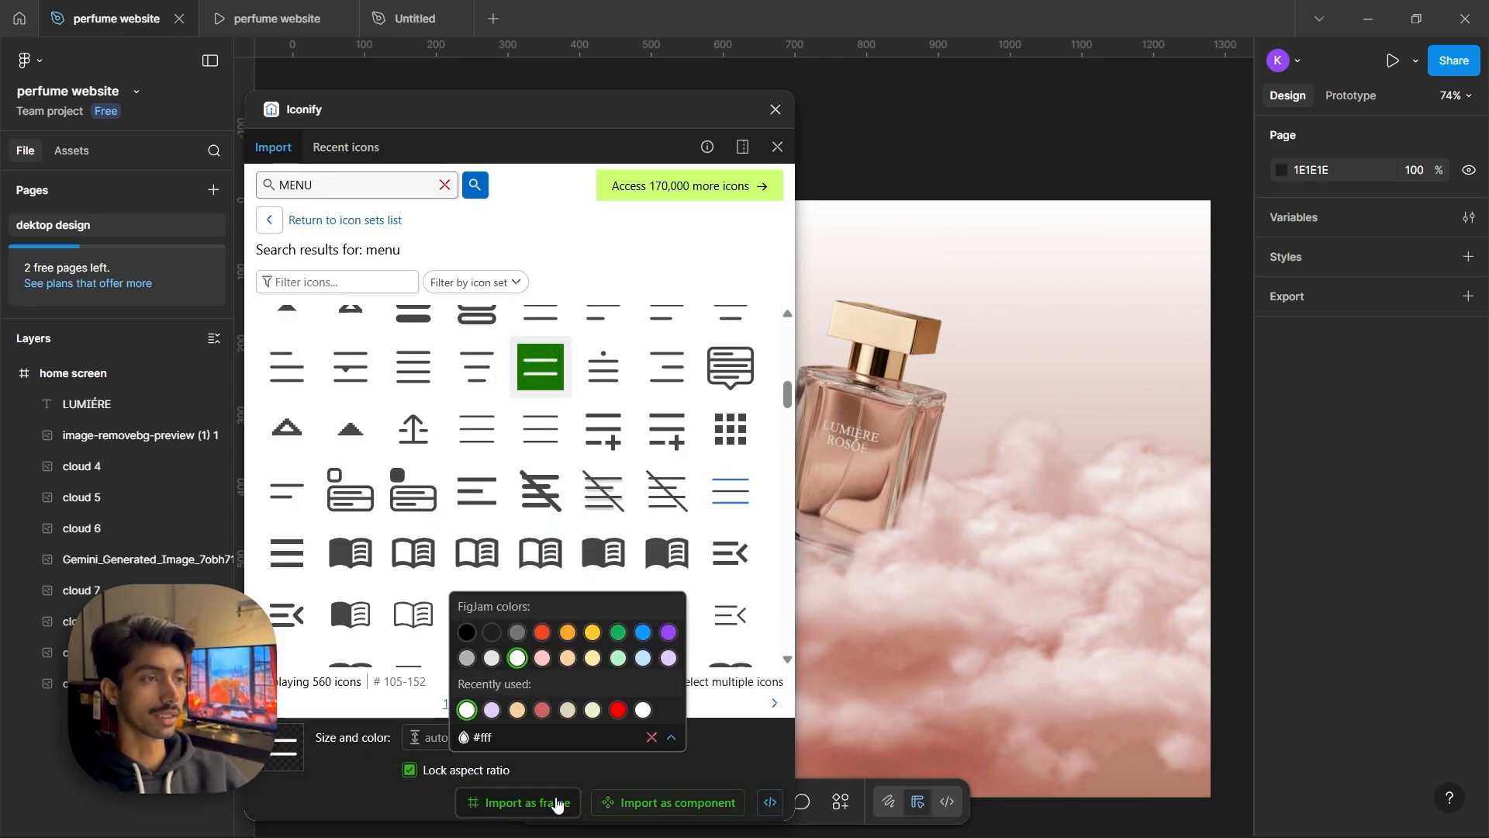
left_click(556, 804)
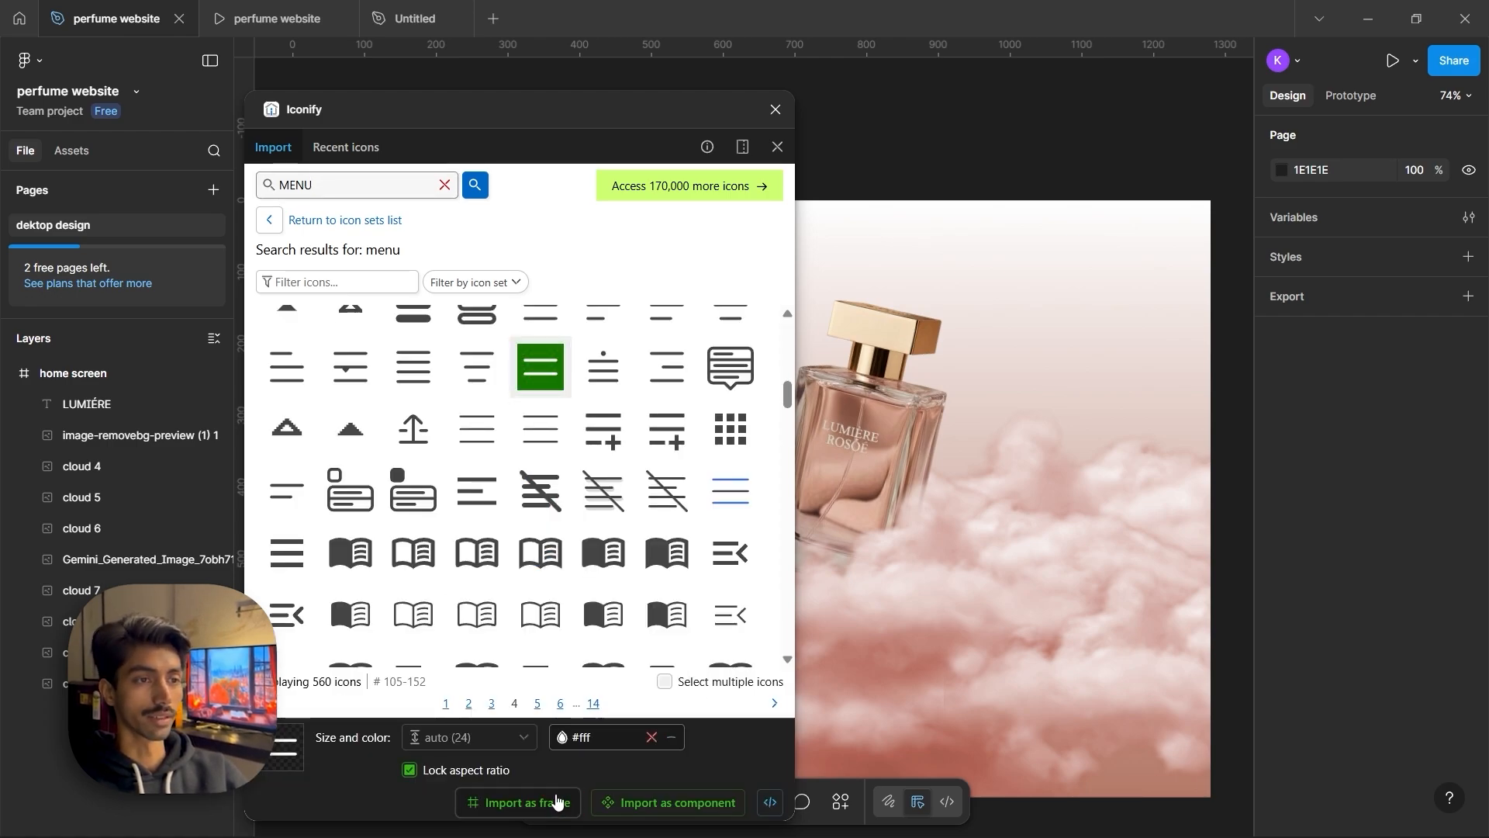
left_click(785, 107)
Place the menu icon in the home screen frame's top-right corner, level with the logo
mouse_move(745, 438)
left_mouse_down()
mouse_move(1104, 293)
mouse_move(1171, 233)
left_mouse_up()
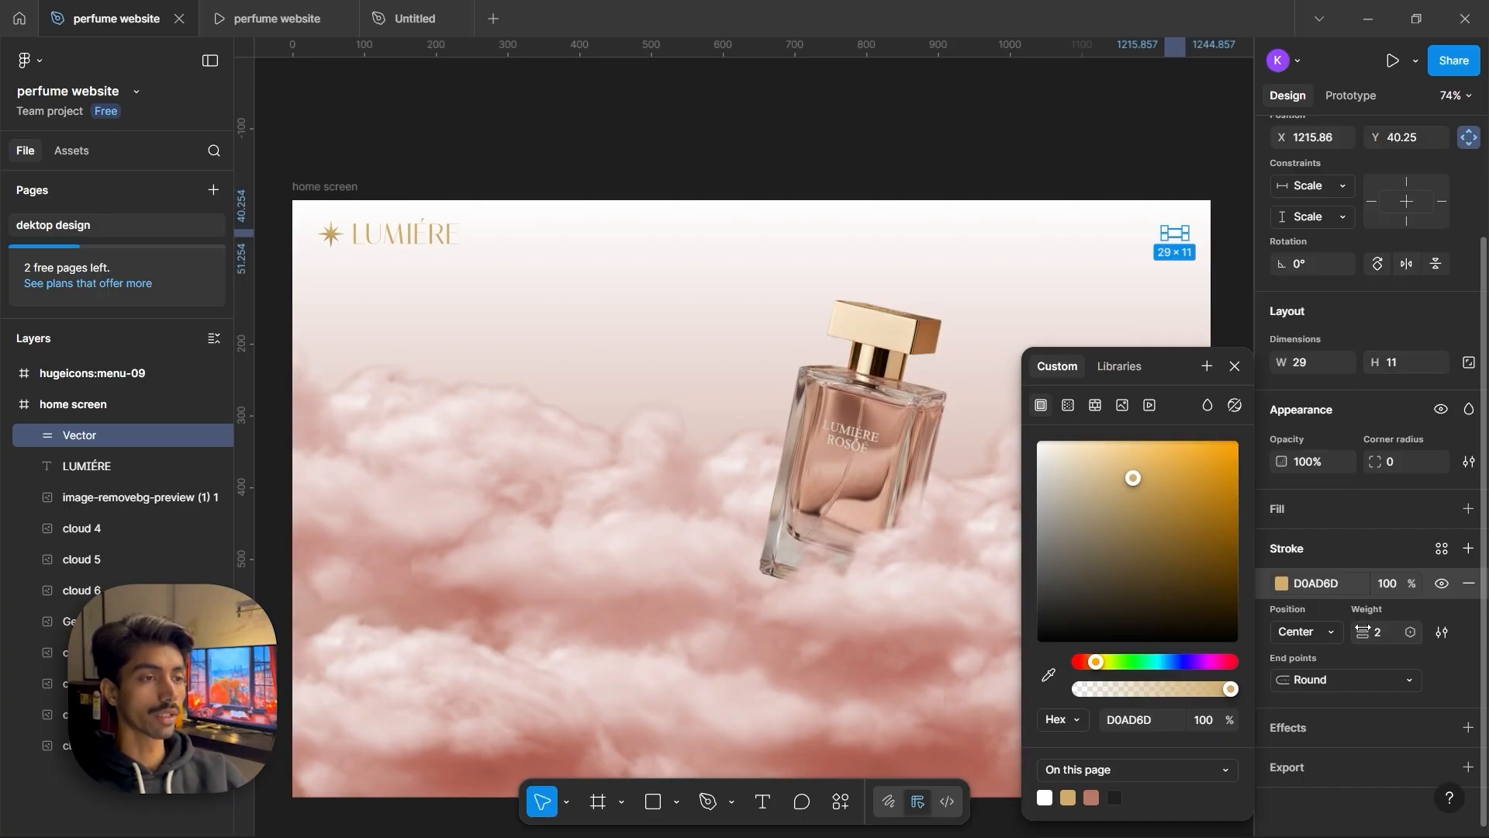
left_click_drag(1363, 628, 1372, 628)
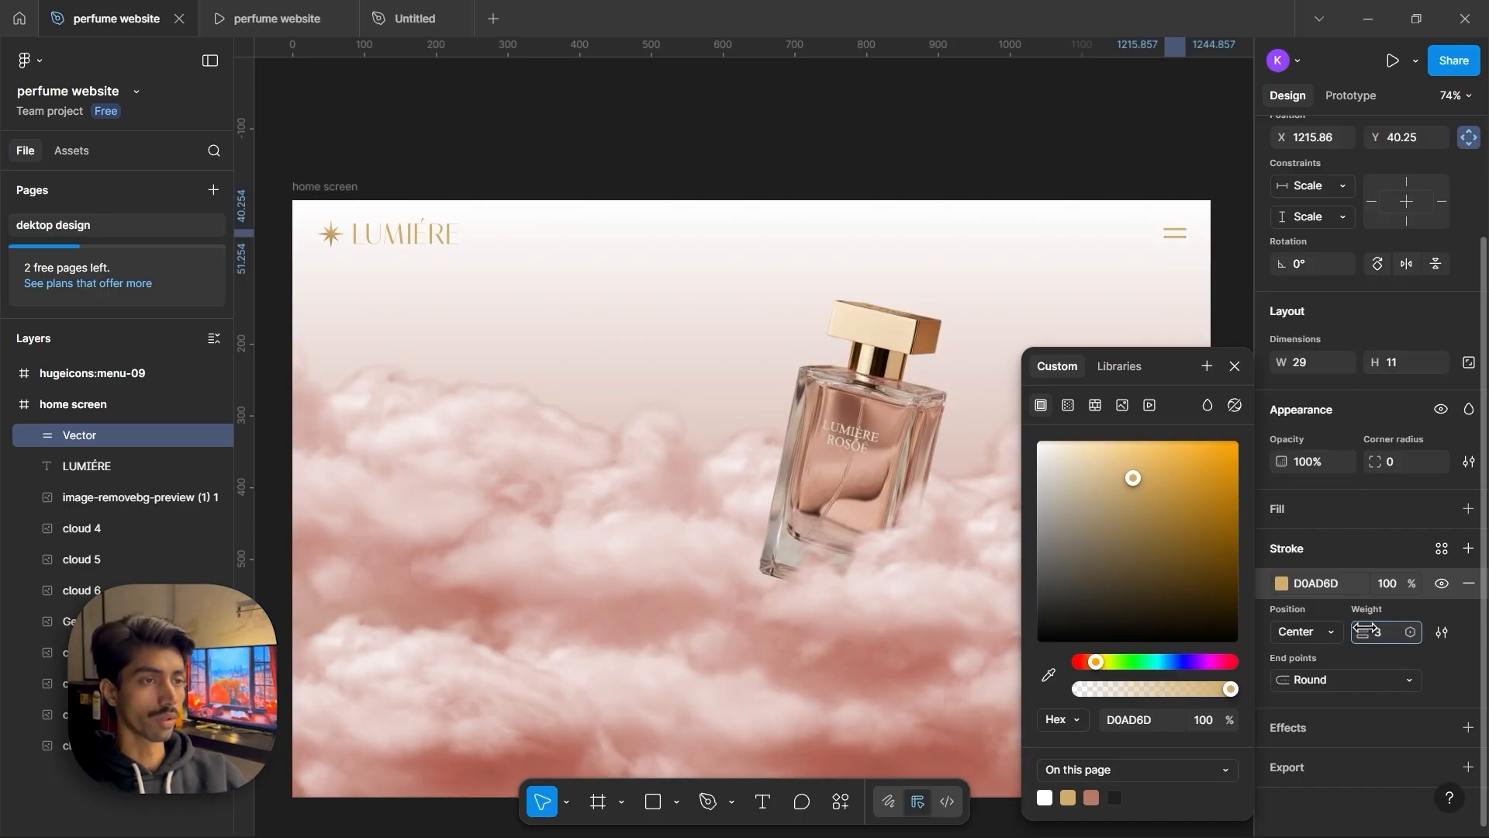
left_click(1176, 171)
left_click_drag(1176, 240, 1167, 240)
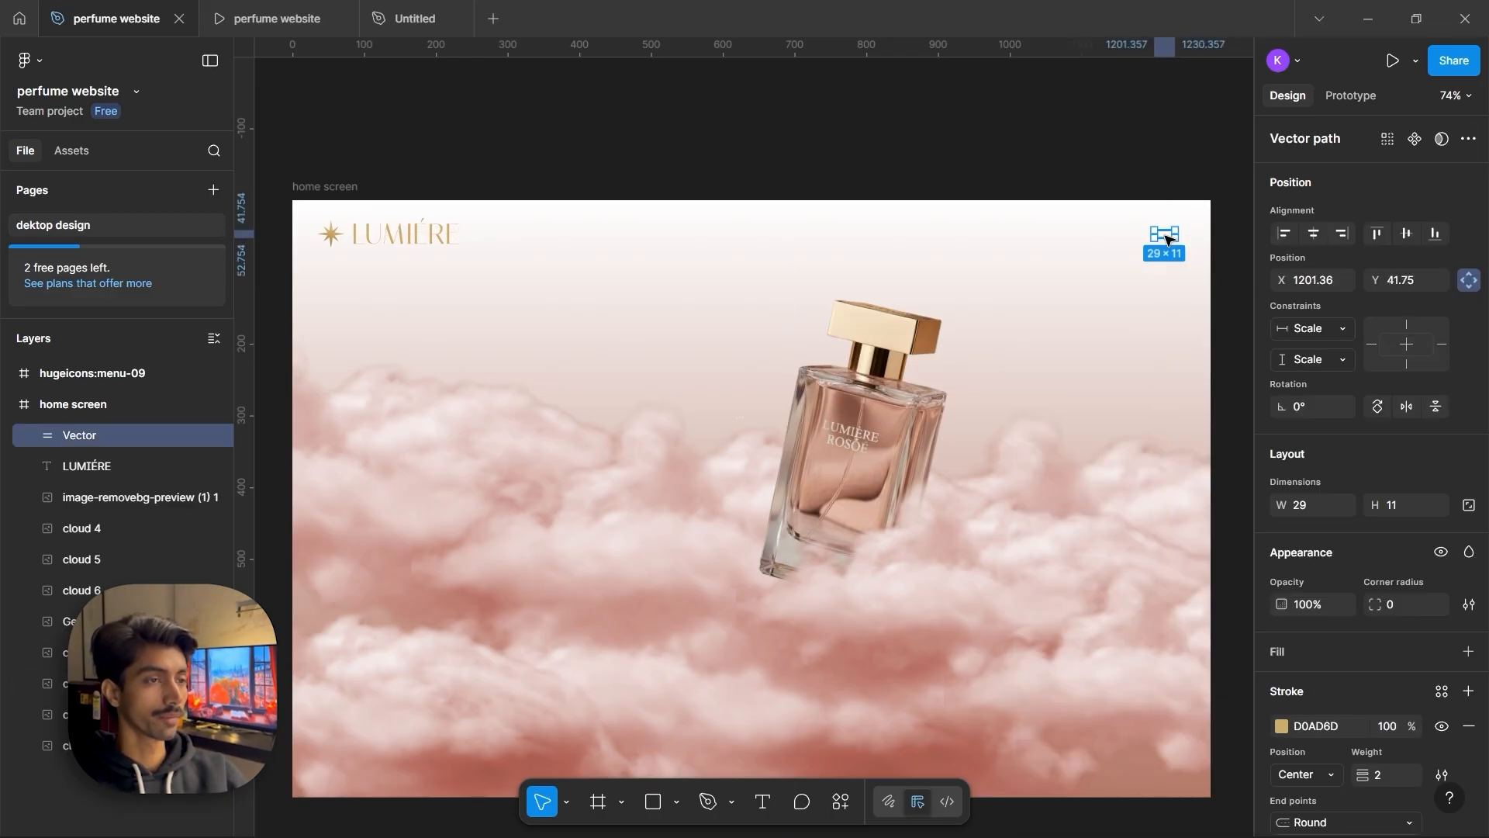
left_click(1154, 153)
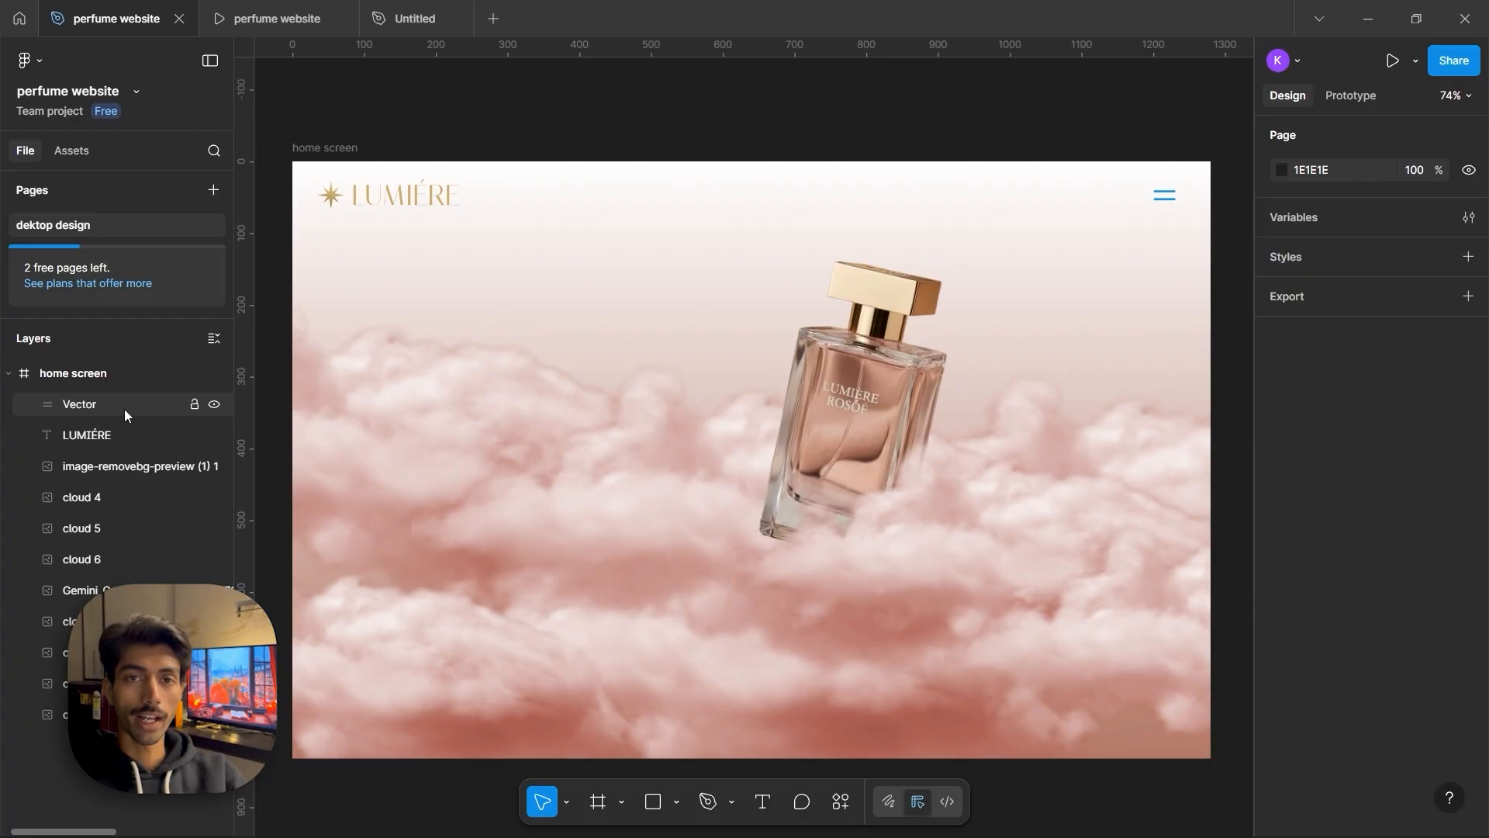
Wrap the menu icon, LUMIÉRE text and star image in a frame named Nav bar
left_click(124, 408)
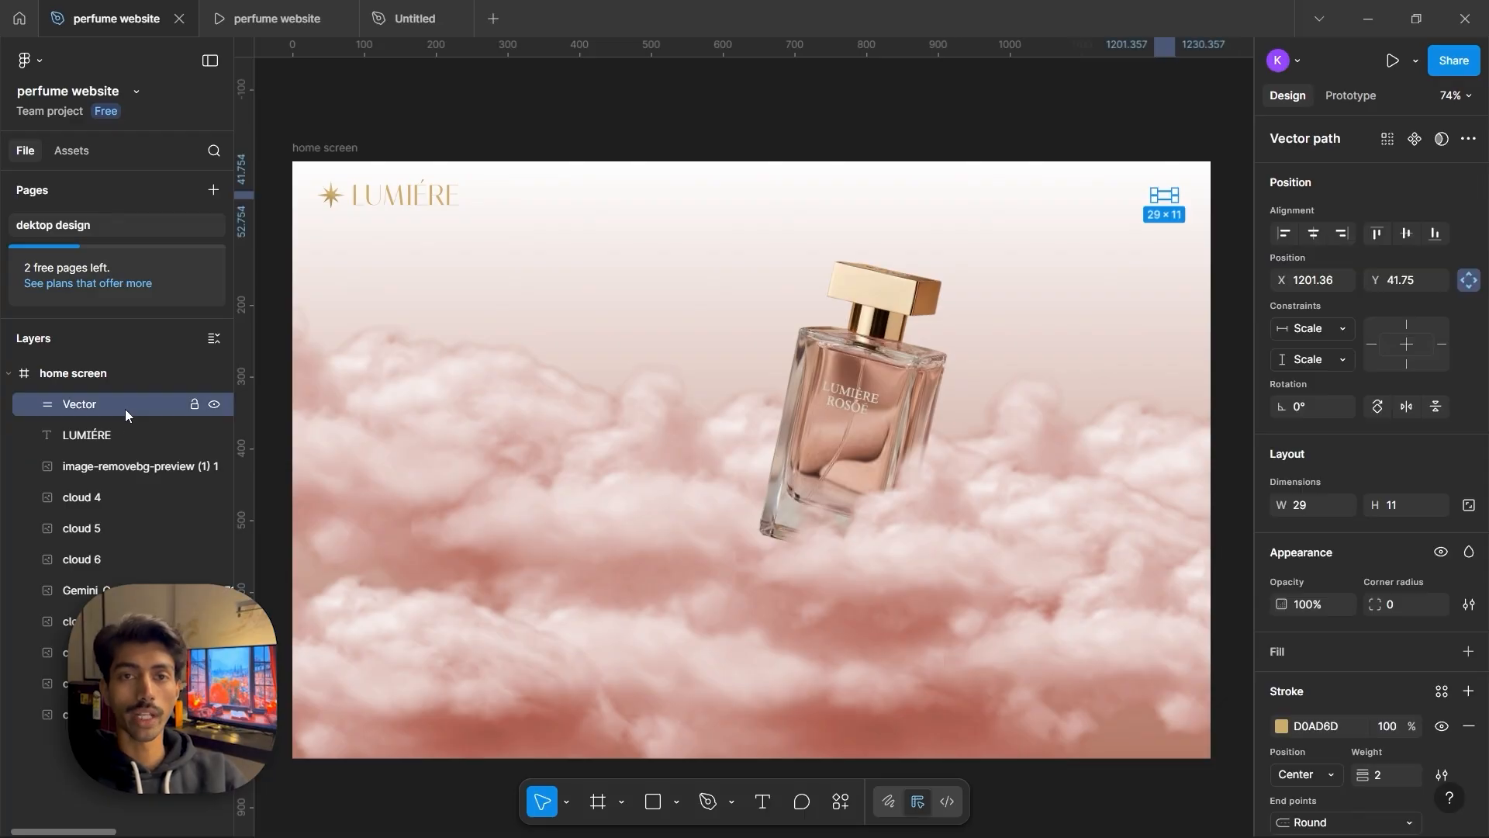
left_click(125, 432, "shift")
left_click(116, 464, "shift")
key("ctrl+alt+g")
double_click(91, 410)
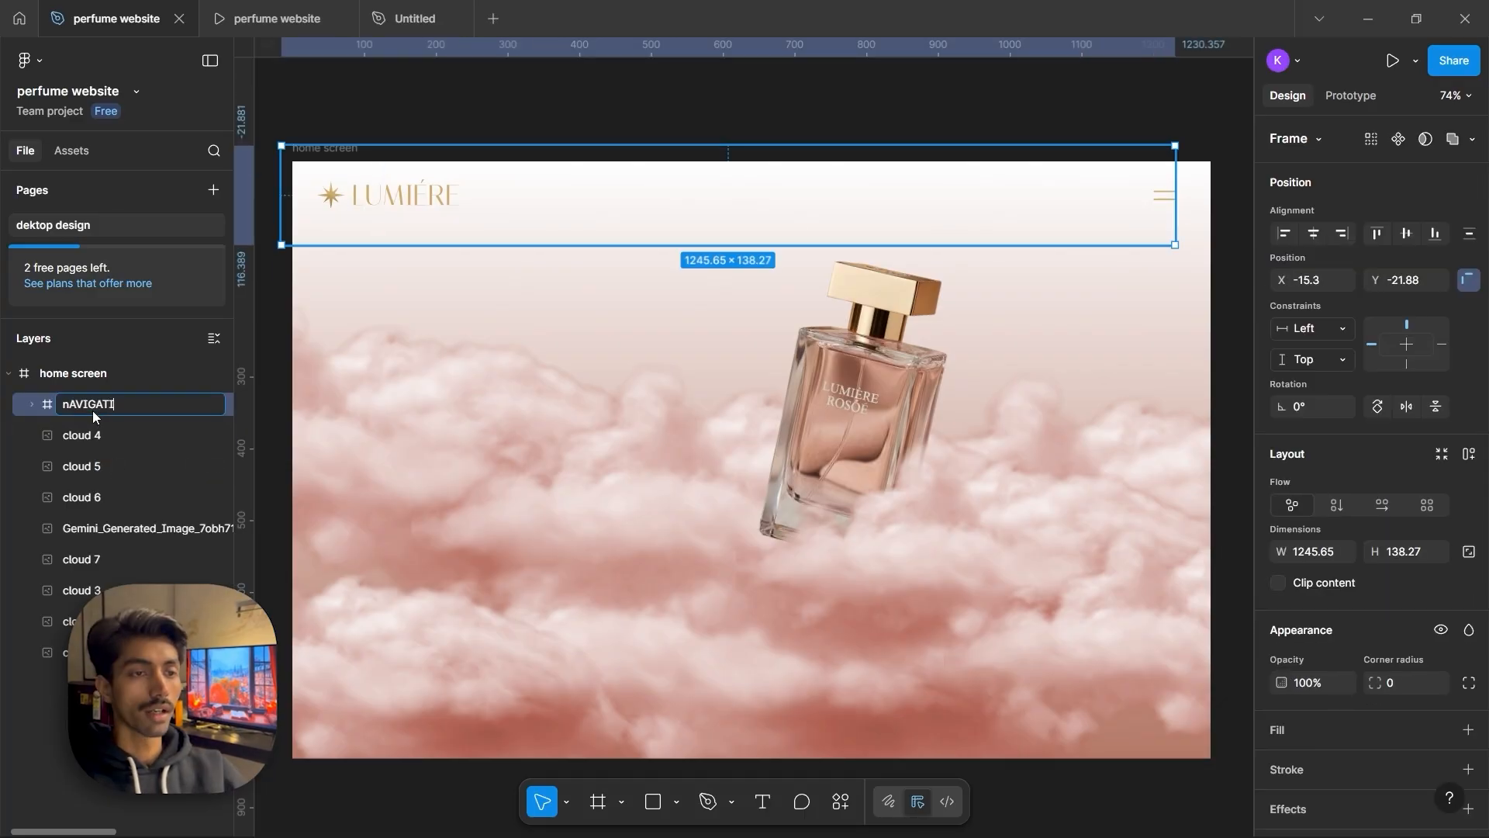
type("Nav bs")
key("Return")
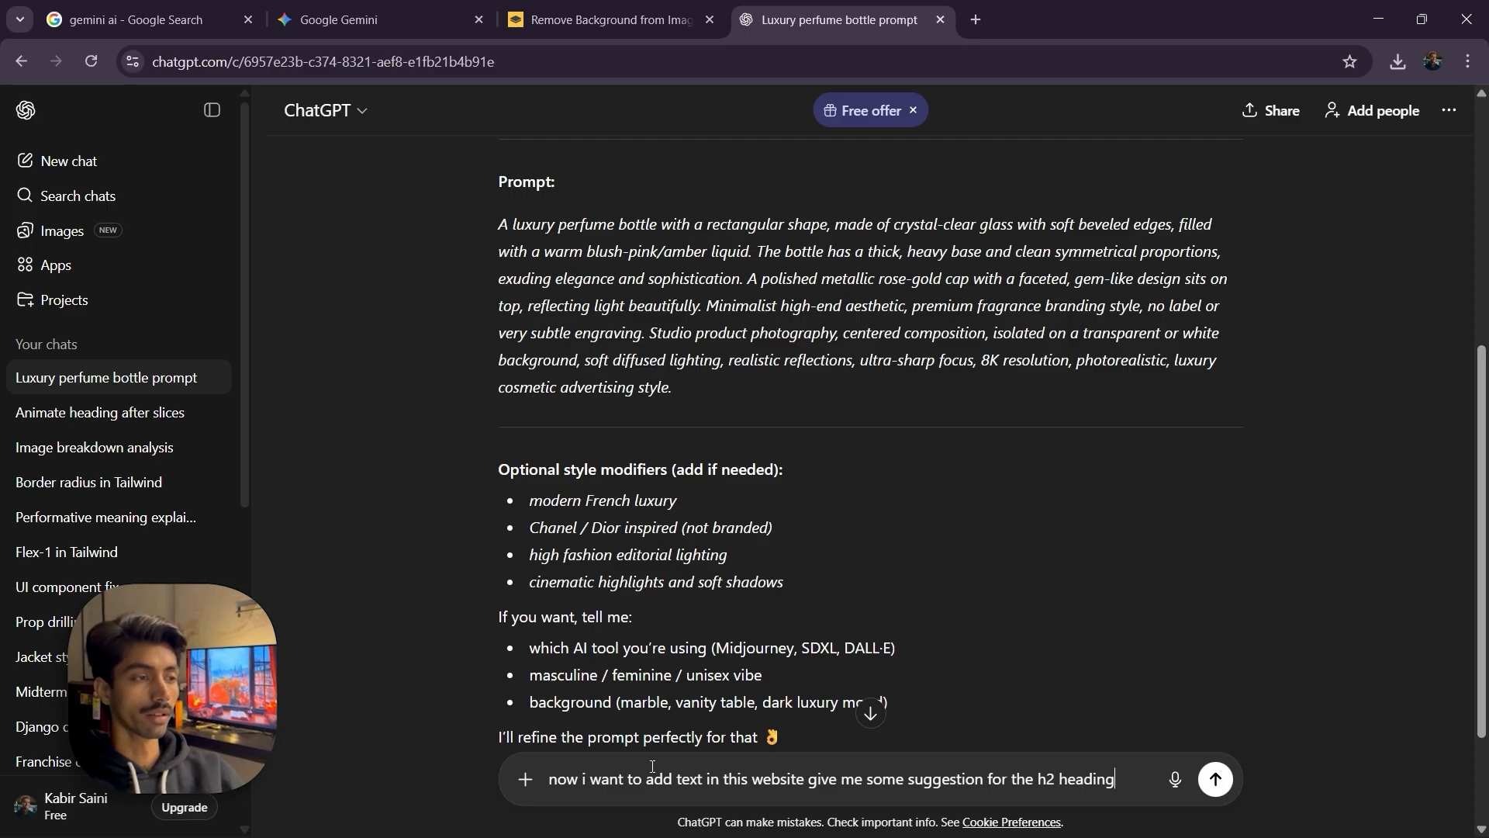
In ChatGPT, request hero text suggestions and copy the Modern Luxury Editorial paragraph
key("Return")
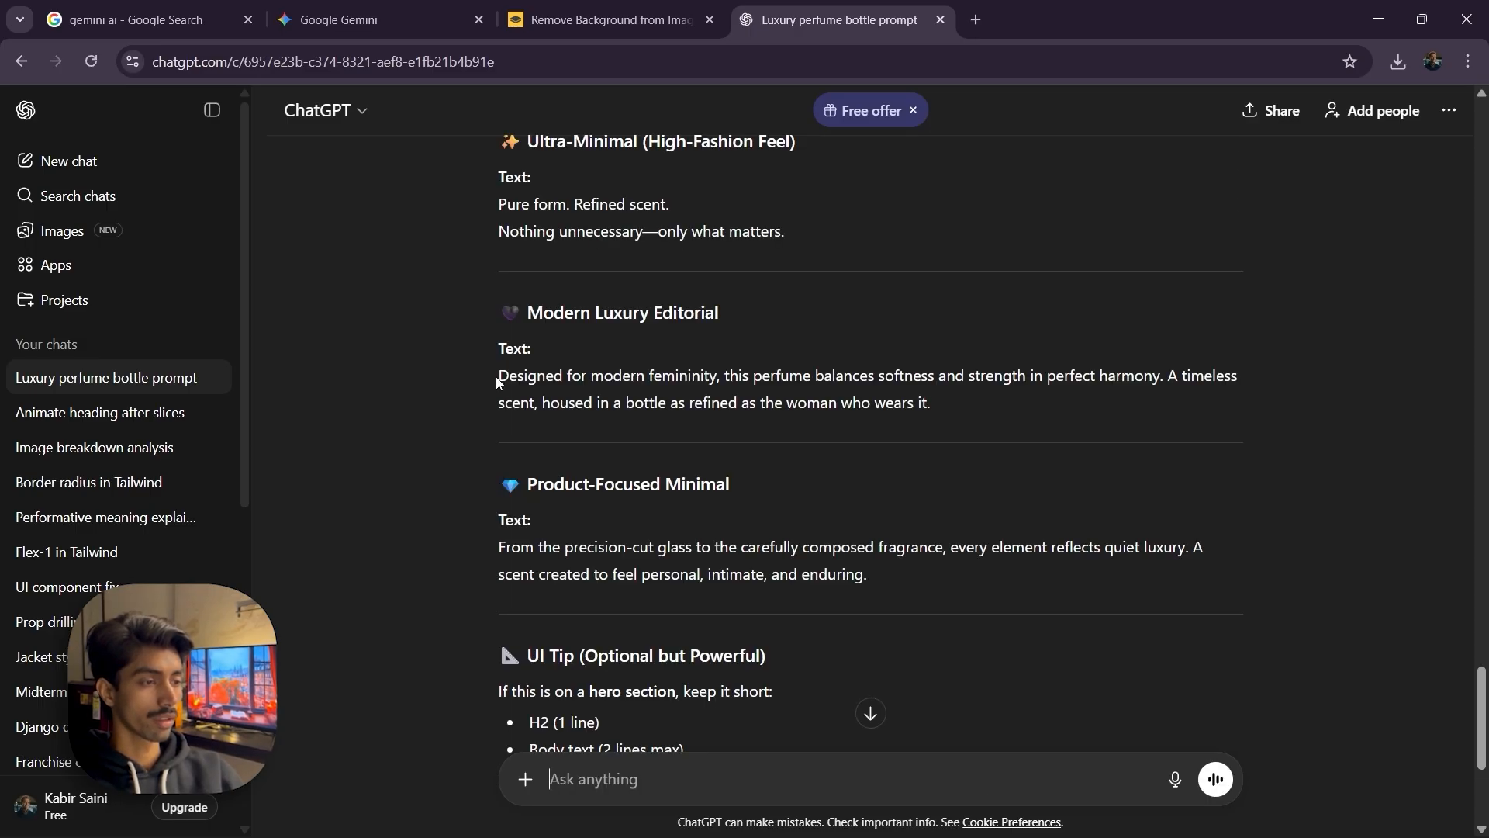
left_click_drag(497, 380, 930, 407)
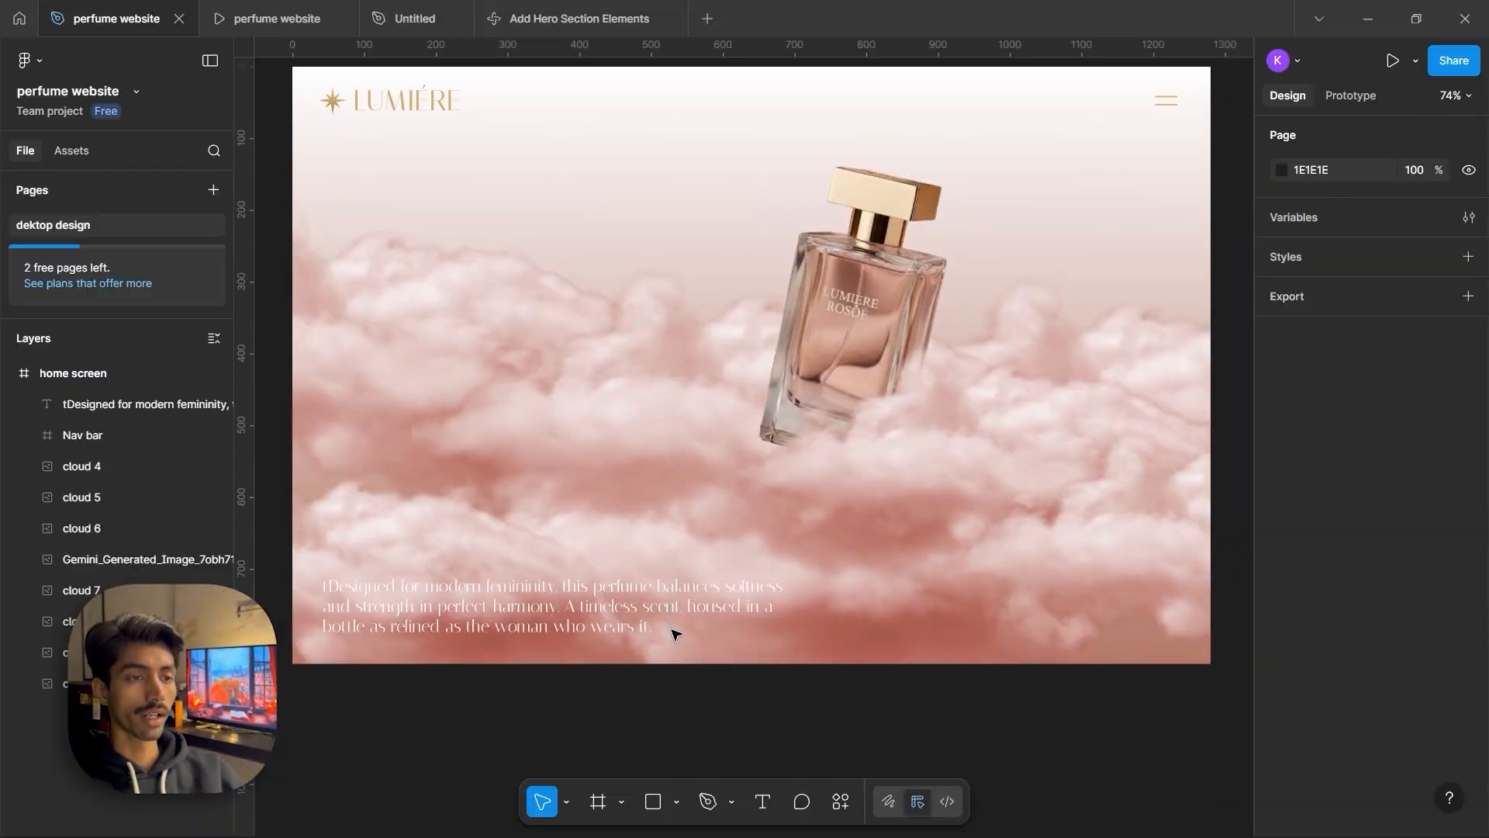
Draw a frame about 392 × 47 px at the hero's lower right, level with the paragraph
left_click(668, 610)
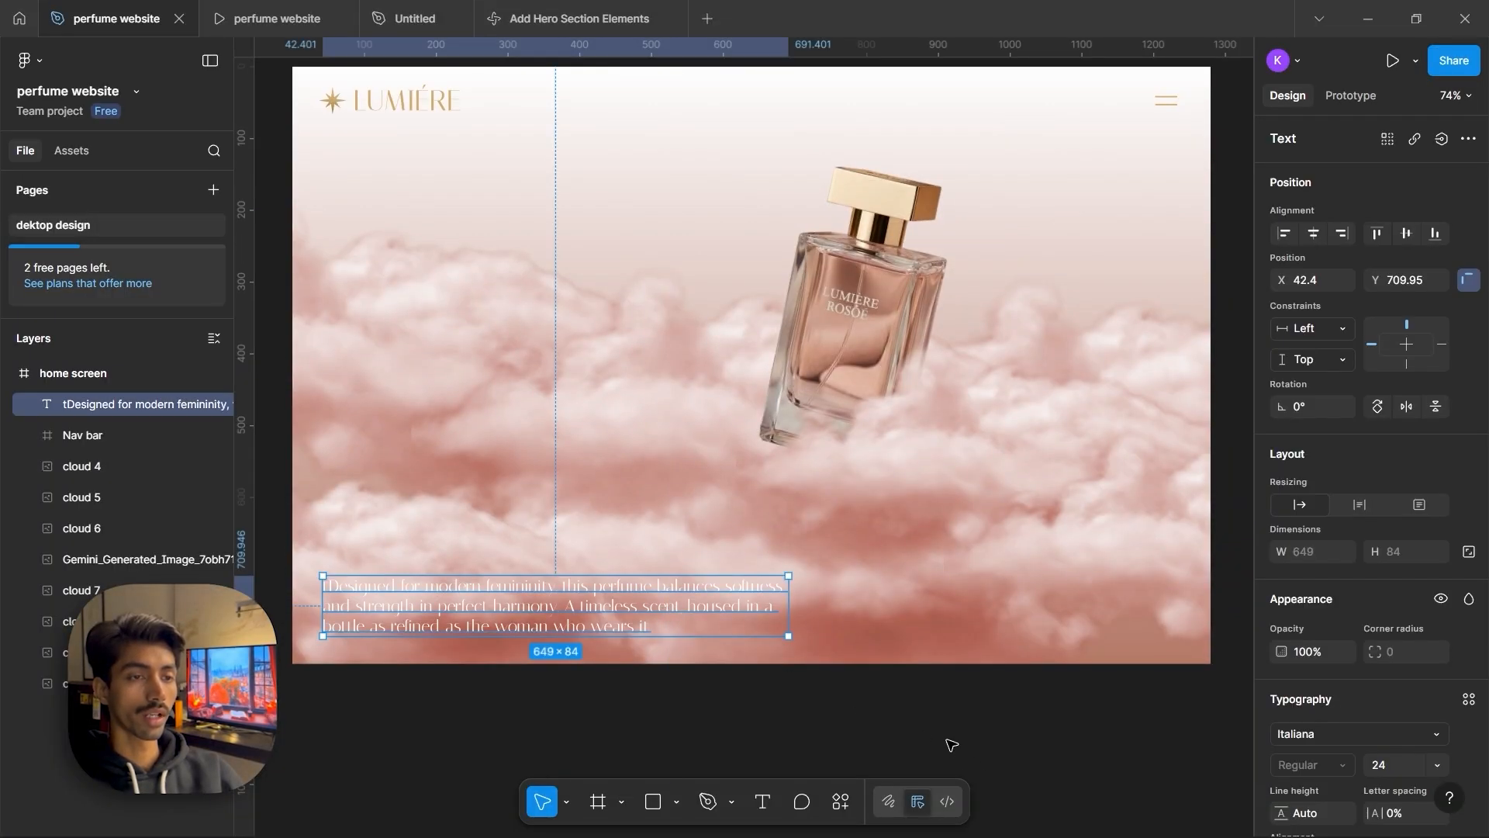
left_click(953, 705)
scroll(962, 663, "up", 1)
key("f")
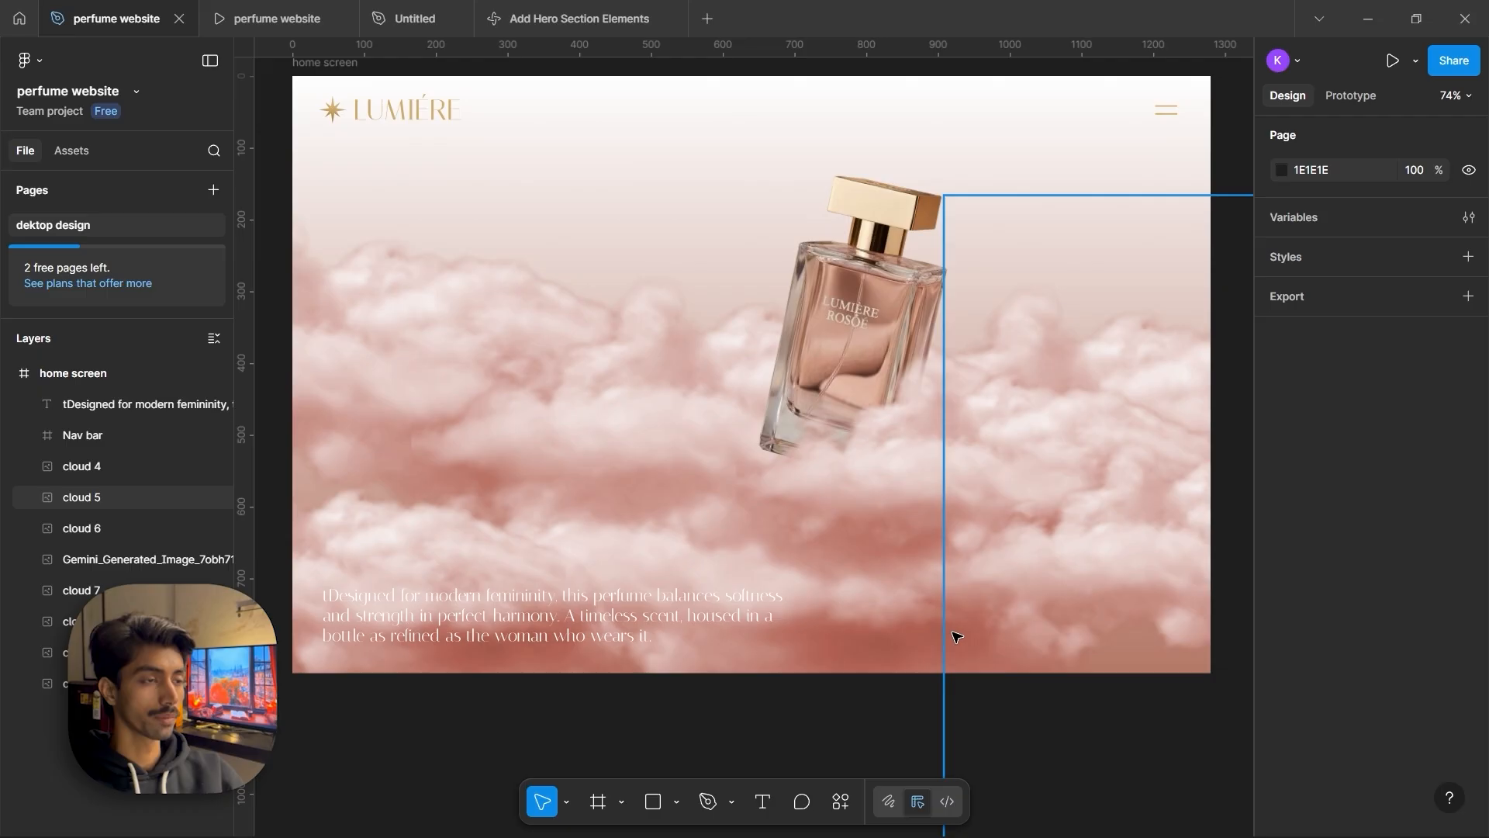
left_click_drag(896, 635, 1177, 601)
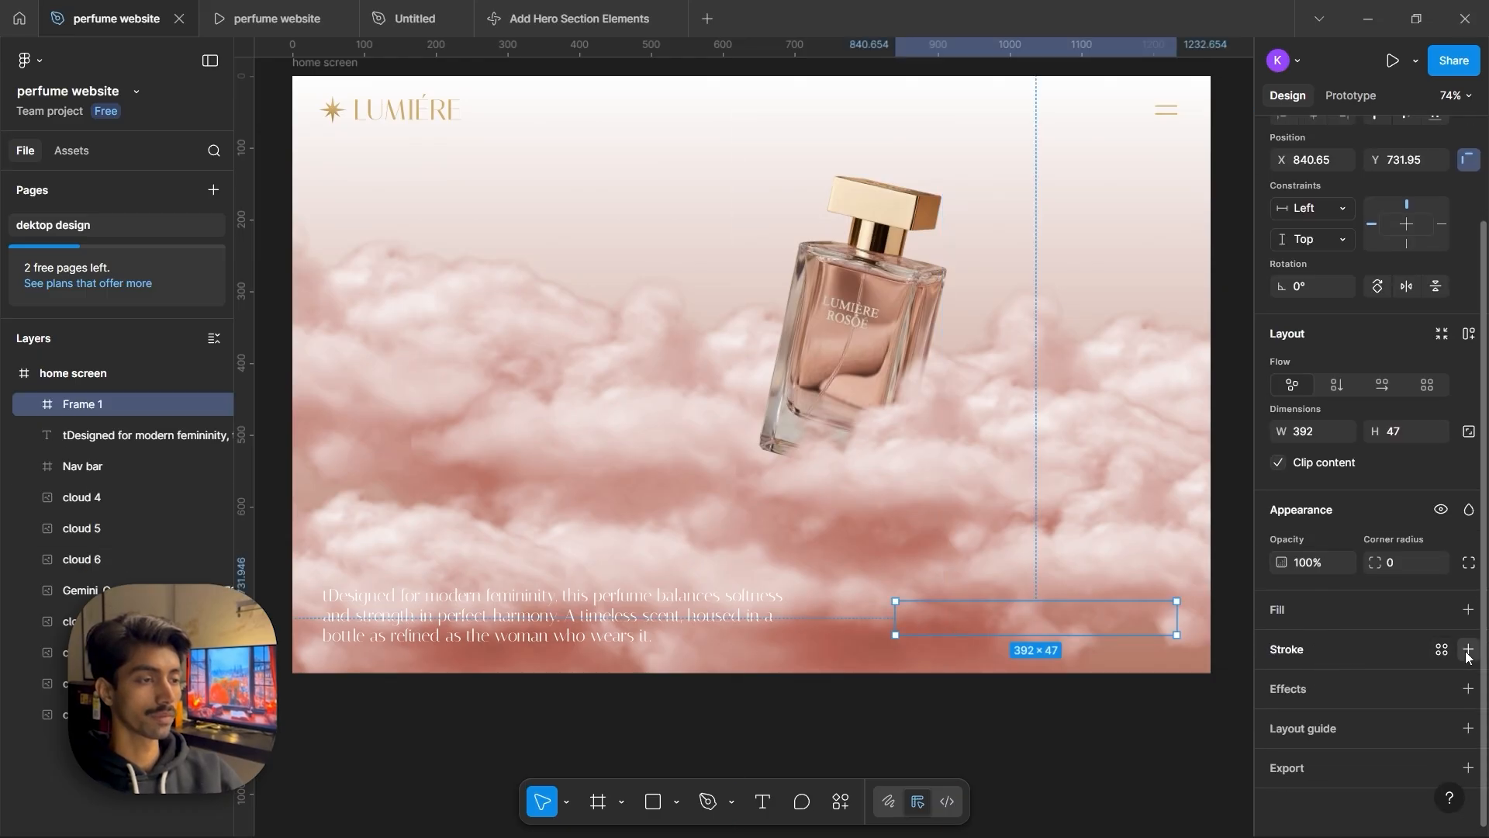
Give the new frame a white stroke and a 24 corner radius to form a button
left_click(1468, 649)
left_click(1281, 684)
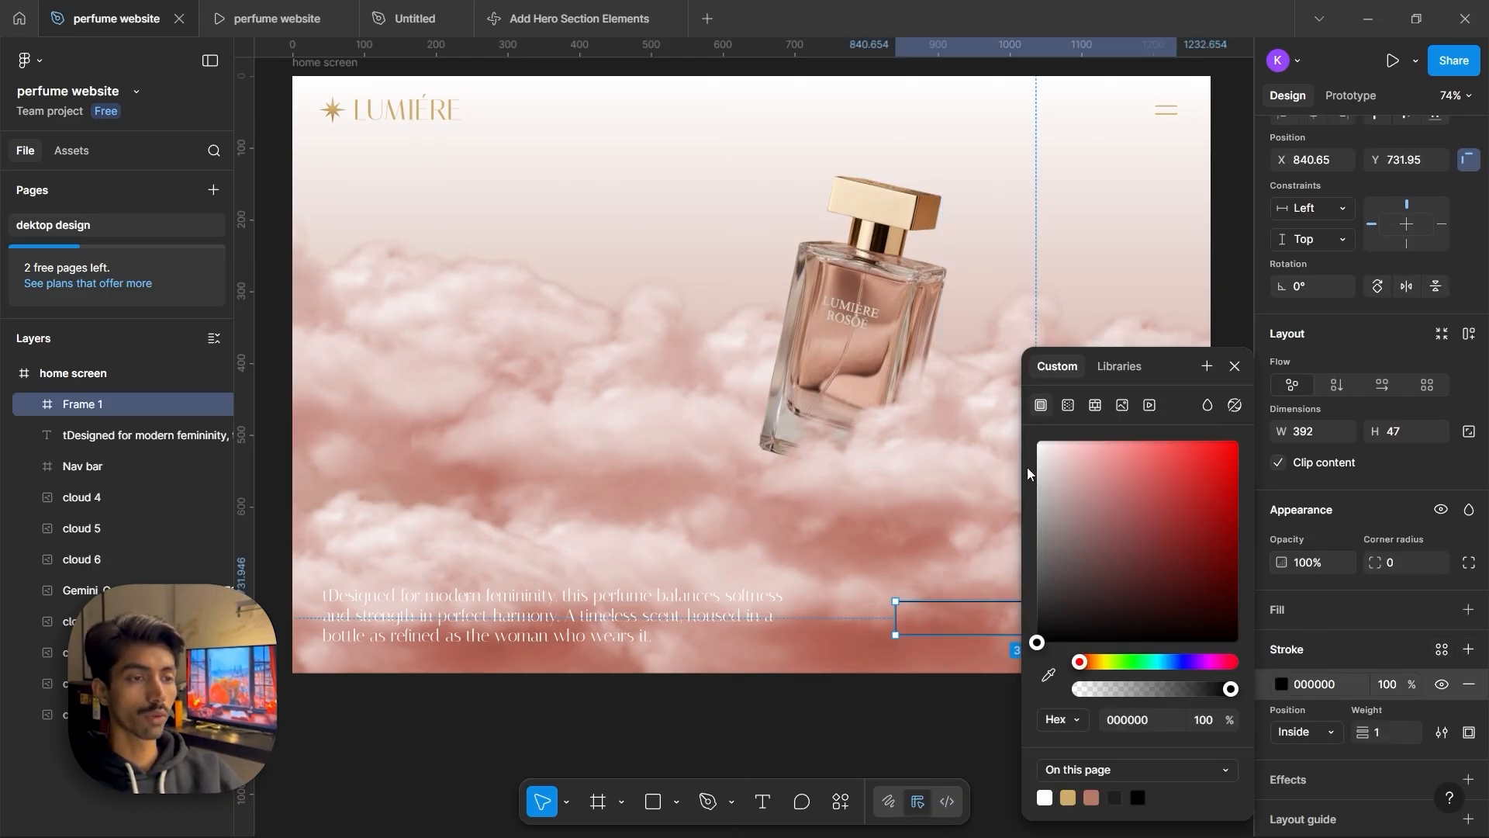
left_click(1038, 442)
mouse_move(1375, 563)
left_mouse_down()
mouse_move(25, 568)
mouse_move(169, 575)
left_mouse_up()
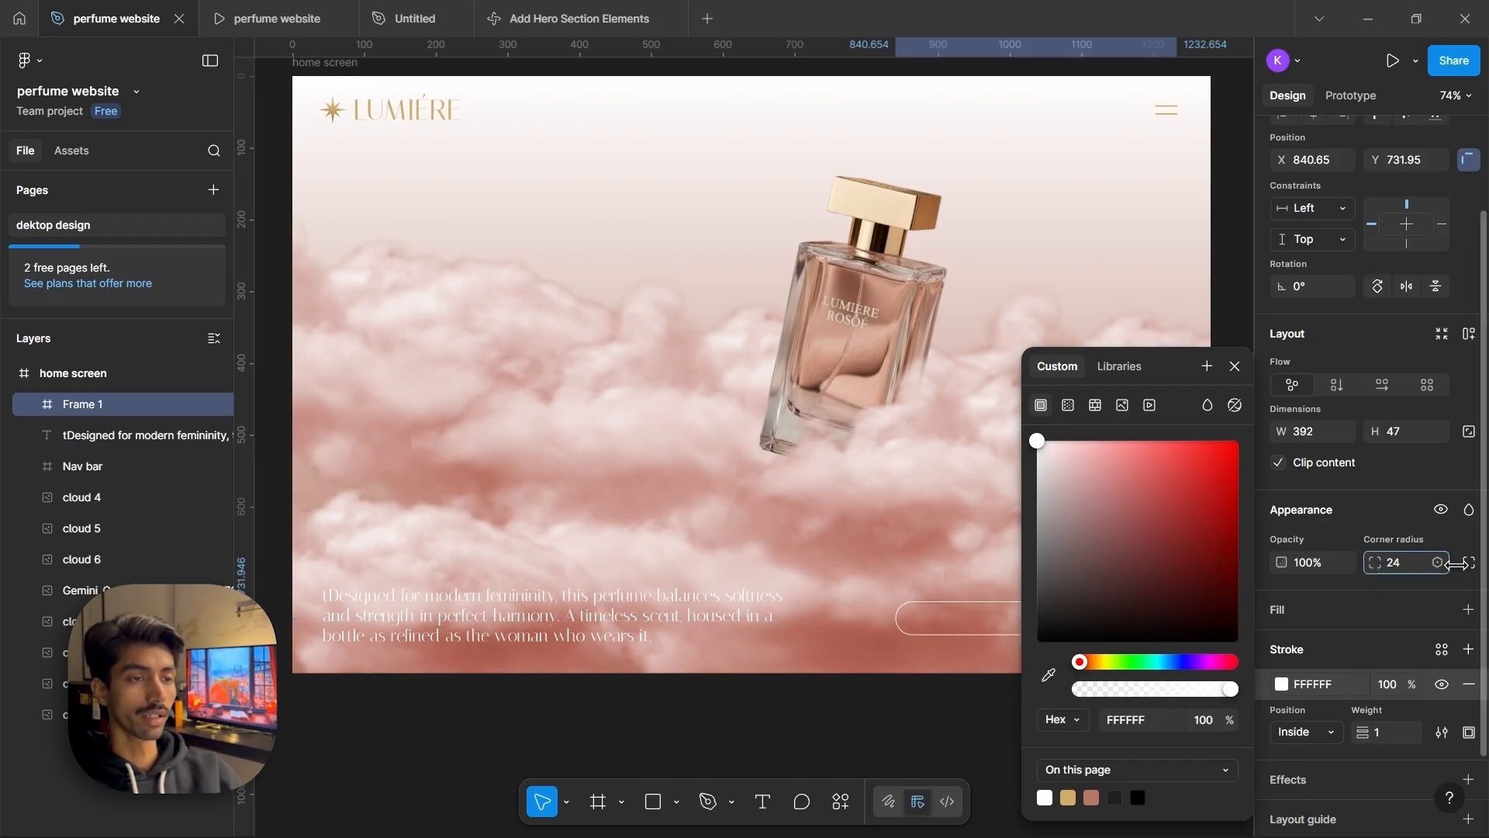
left_click(960, 718)
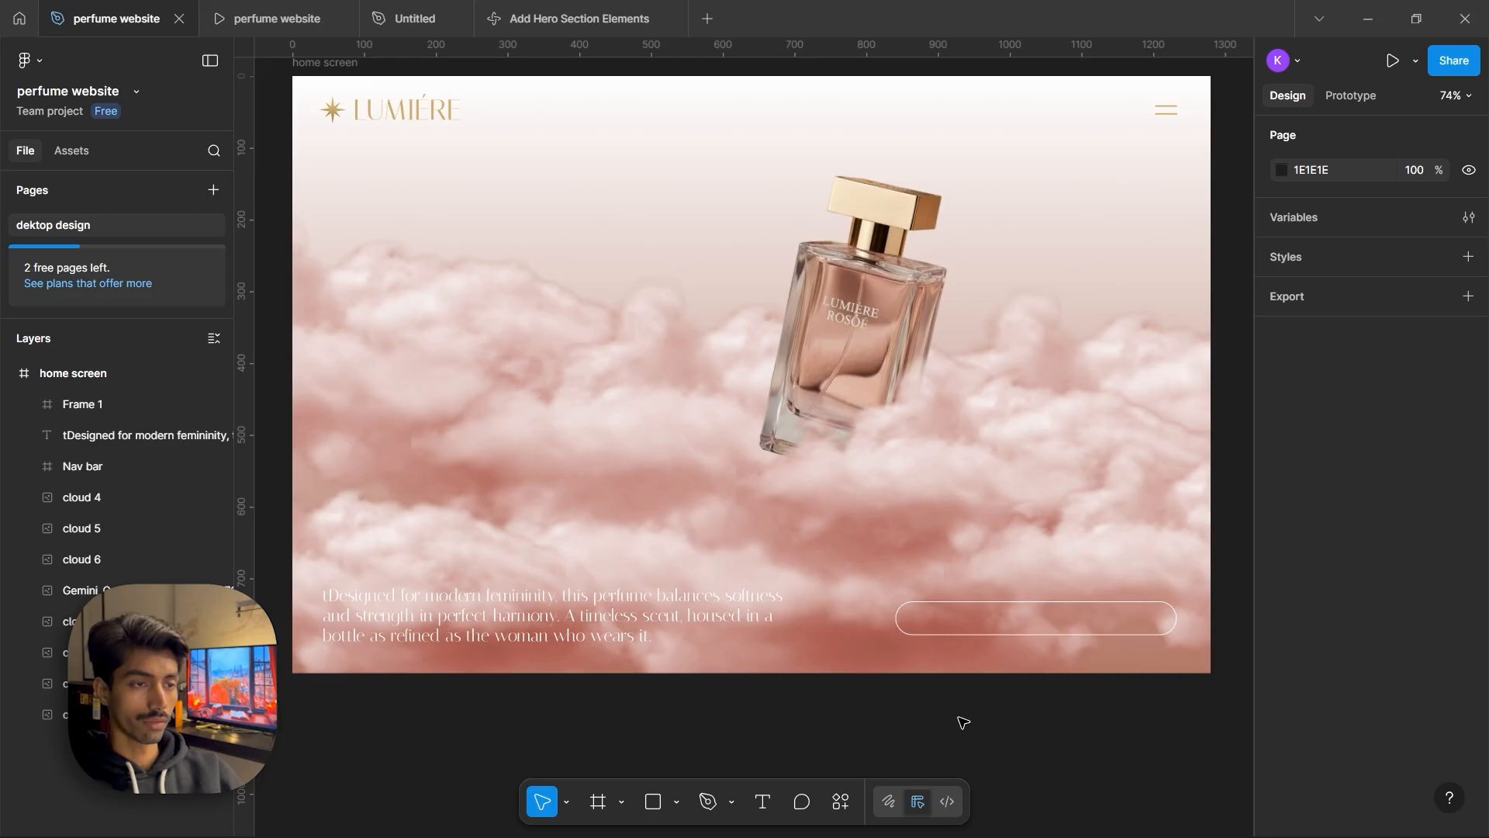
Paste the text Discover the Fragrance into the button frame
left_click(1019, 630)
key("ctrl+v")
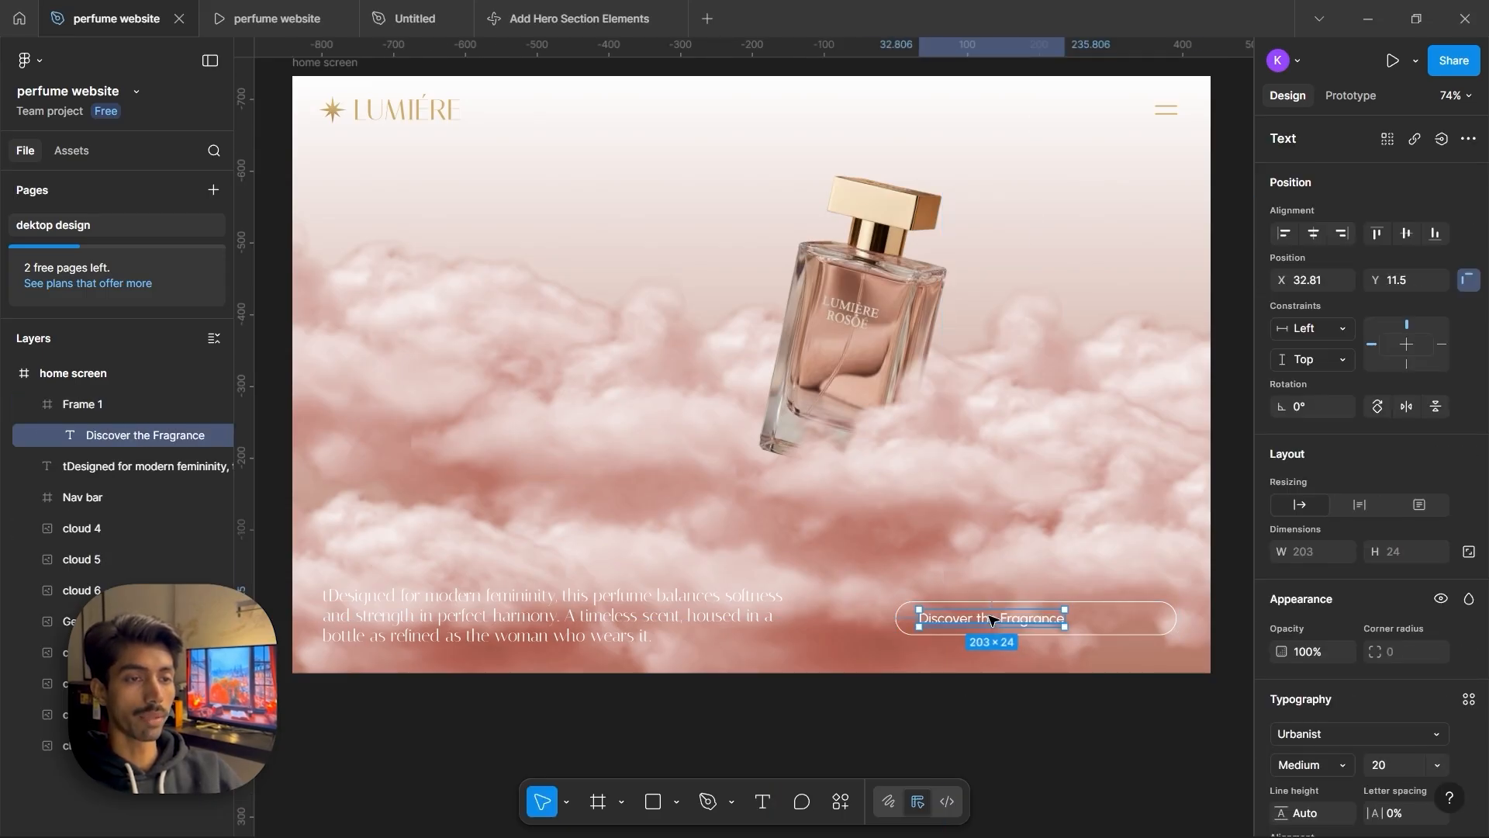
Set the hero paragraph's font size to 20 and nudge it slightly right
scroll(1282, 617, "down", 4)
left_click(630, 617)
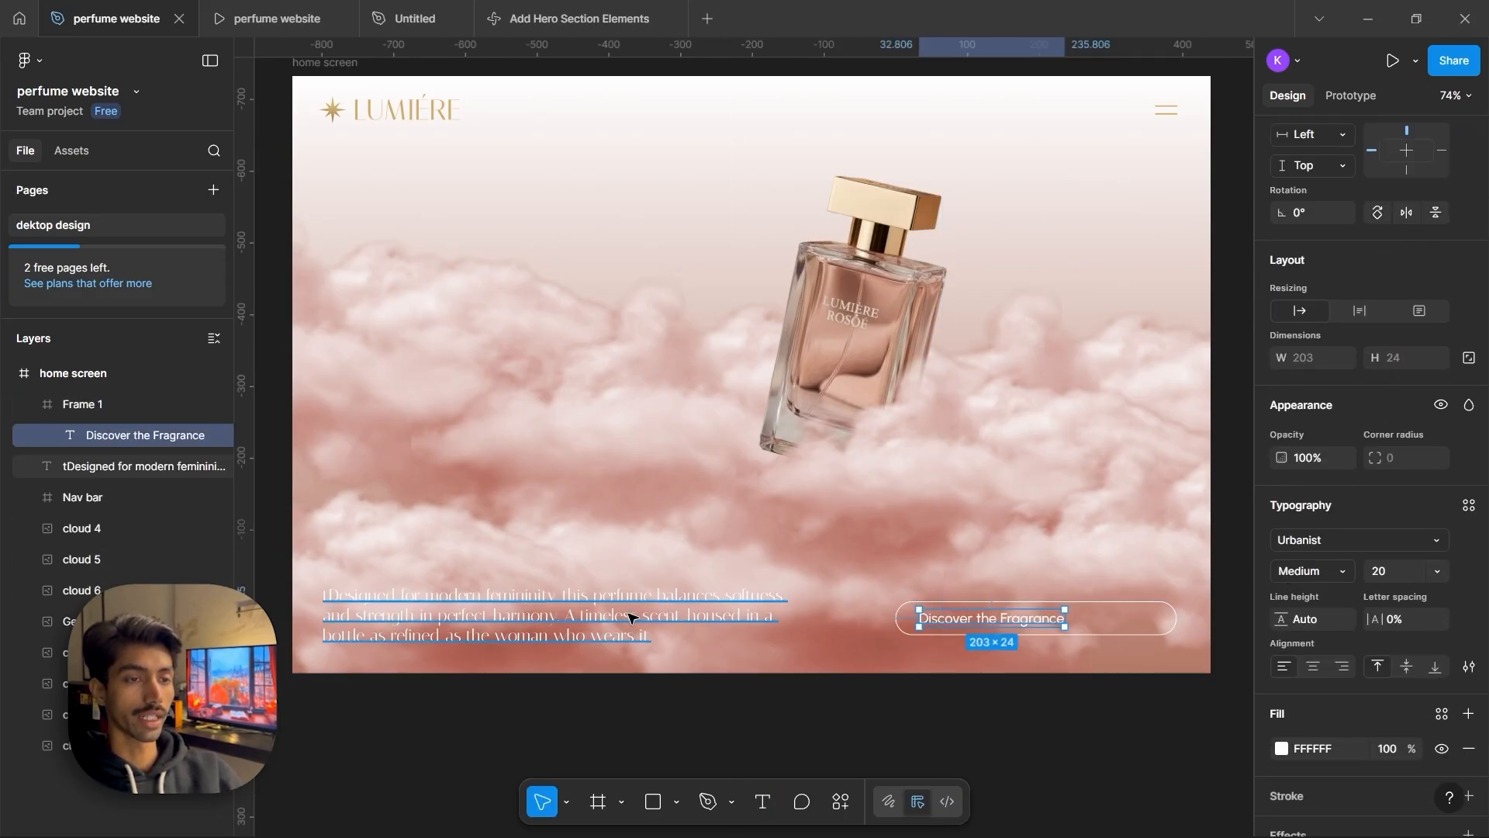
left_click(1438, 574)
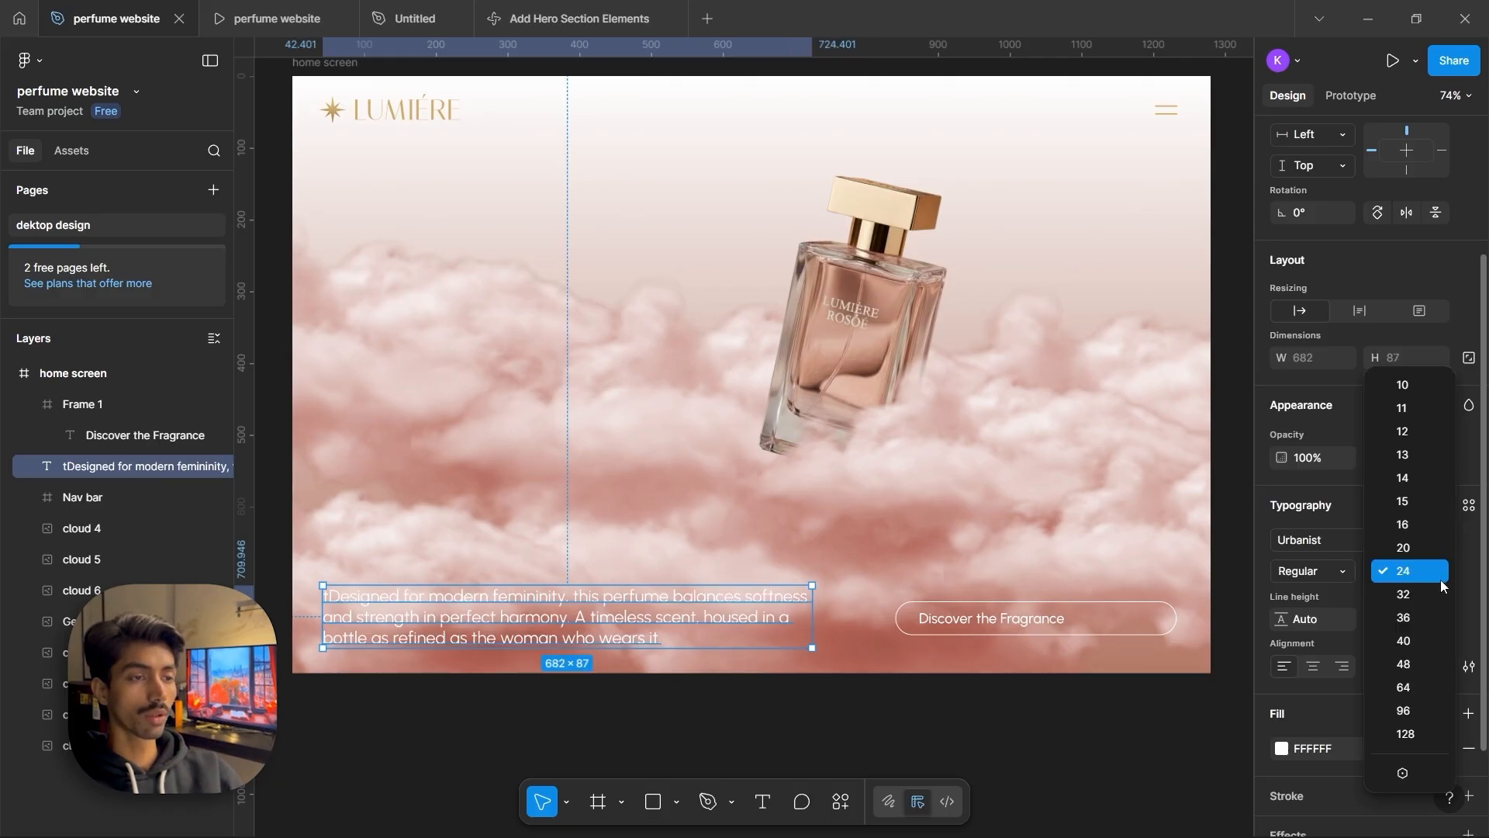
left_click(1415, 547)
left_click_drag(571, 623, 578, 626)
left_click(618, 705)
Import a circled arrow icon from Iconify into the button frame and place it at the button's right end
left_click(1036, 619)
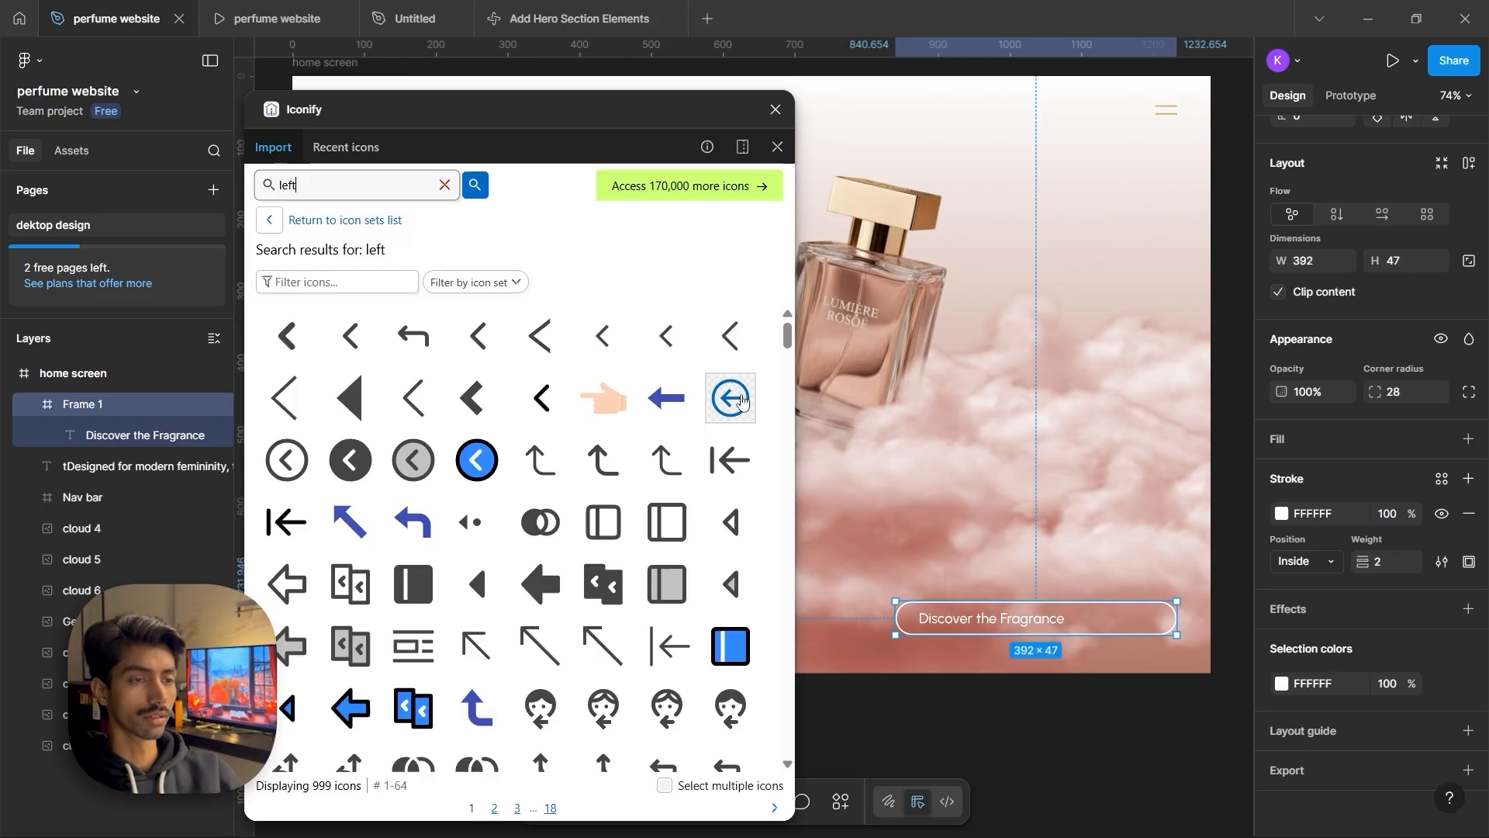
scroll(733, 401, "down", 6)
left_click(539, 489)
left_click(524, 798)
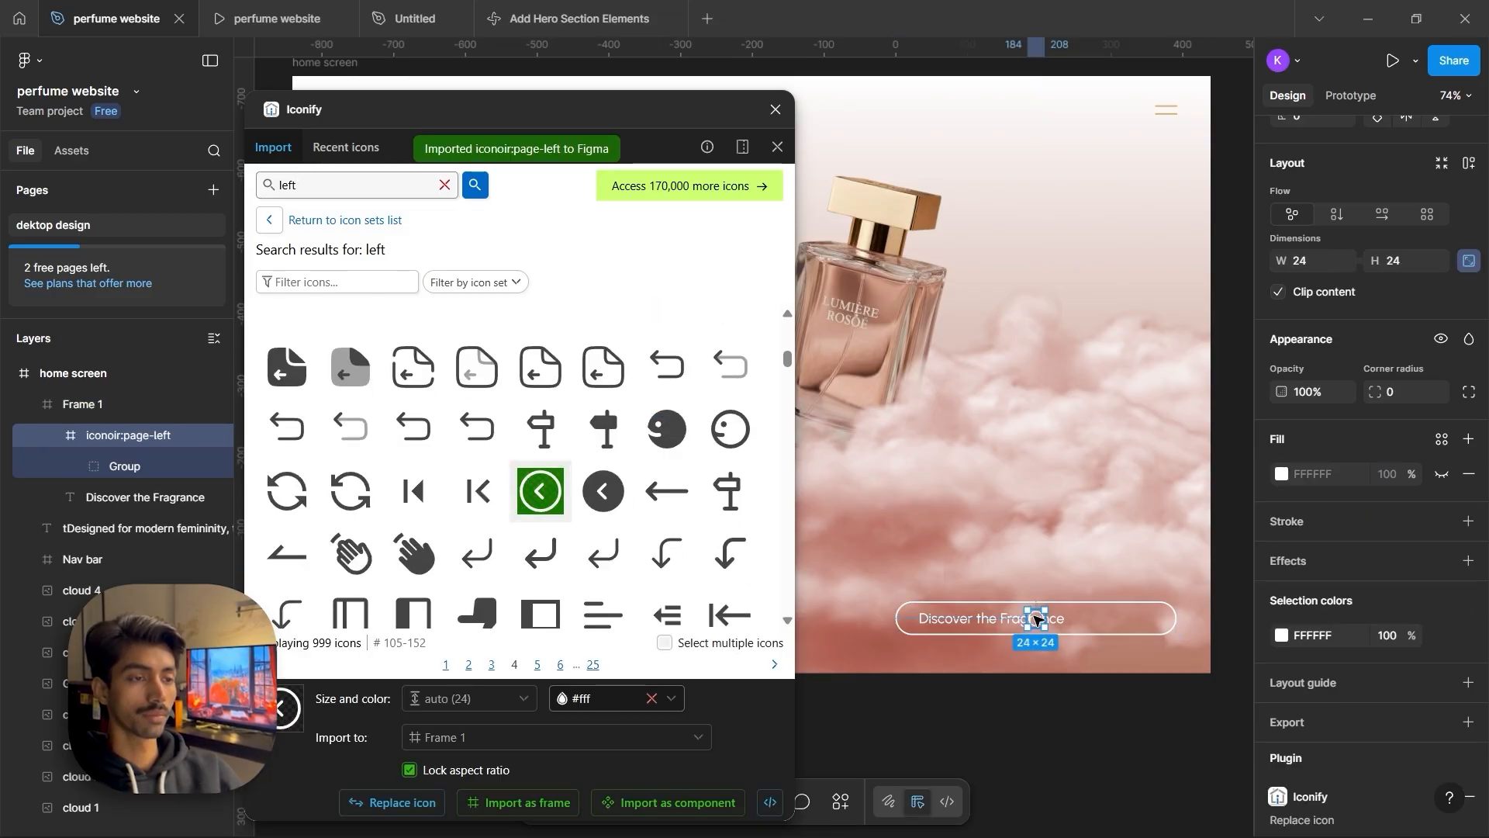
left_click_drag(1037, 619, 1150, 619)
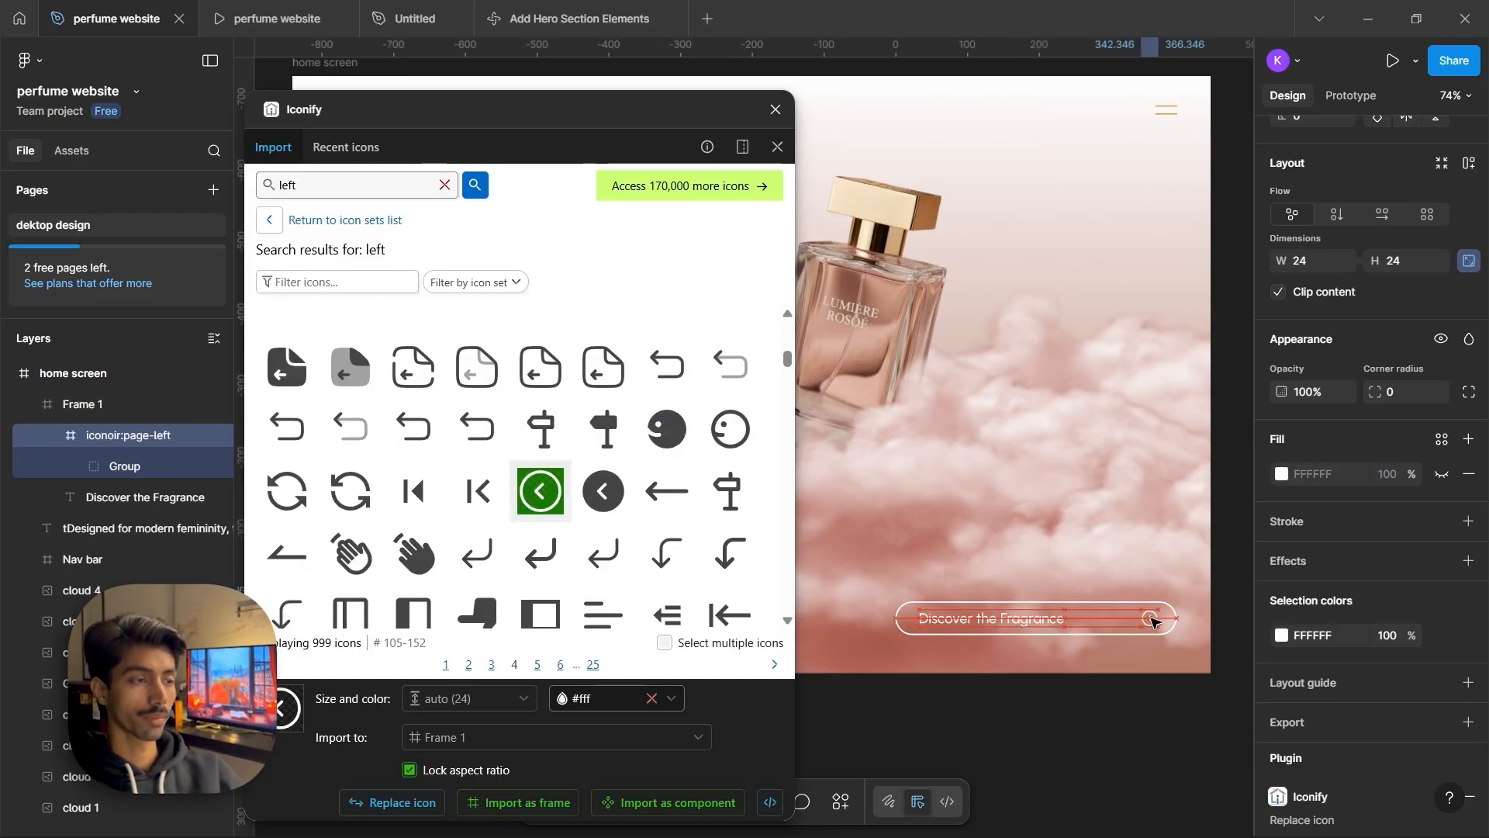
scroll(1361, 403, "up", 4)
left_click(776, 109)
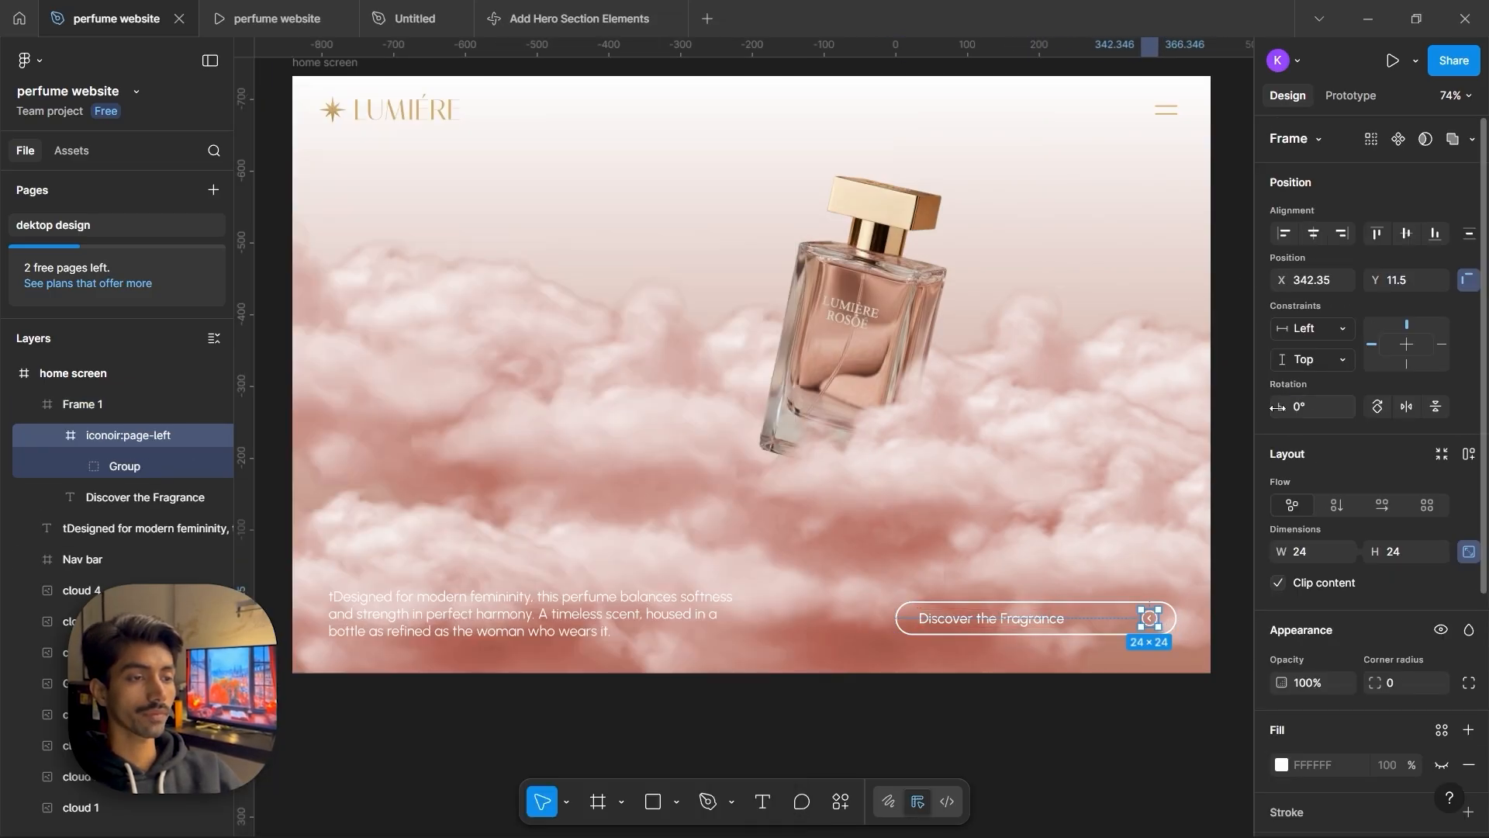
Turn the copied LUMIÉRE text into a giant heading set in Italiana Regular at font size 275
left_click_drag(1277, 407, 137, 436)
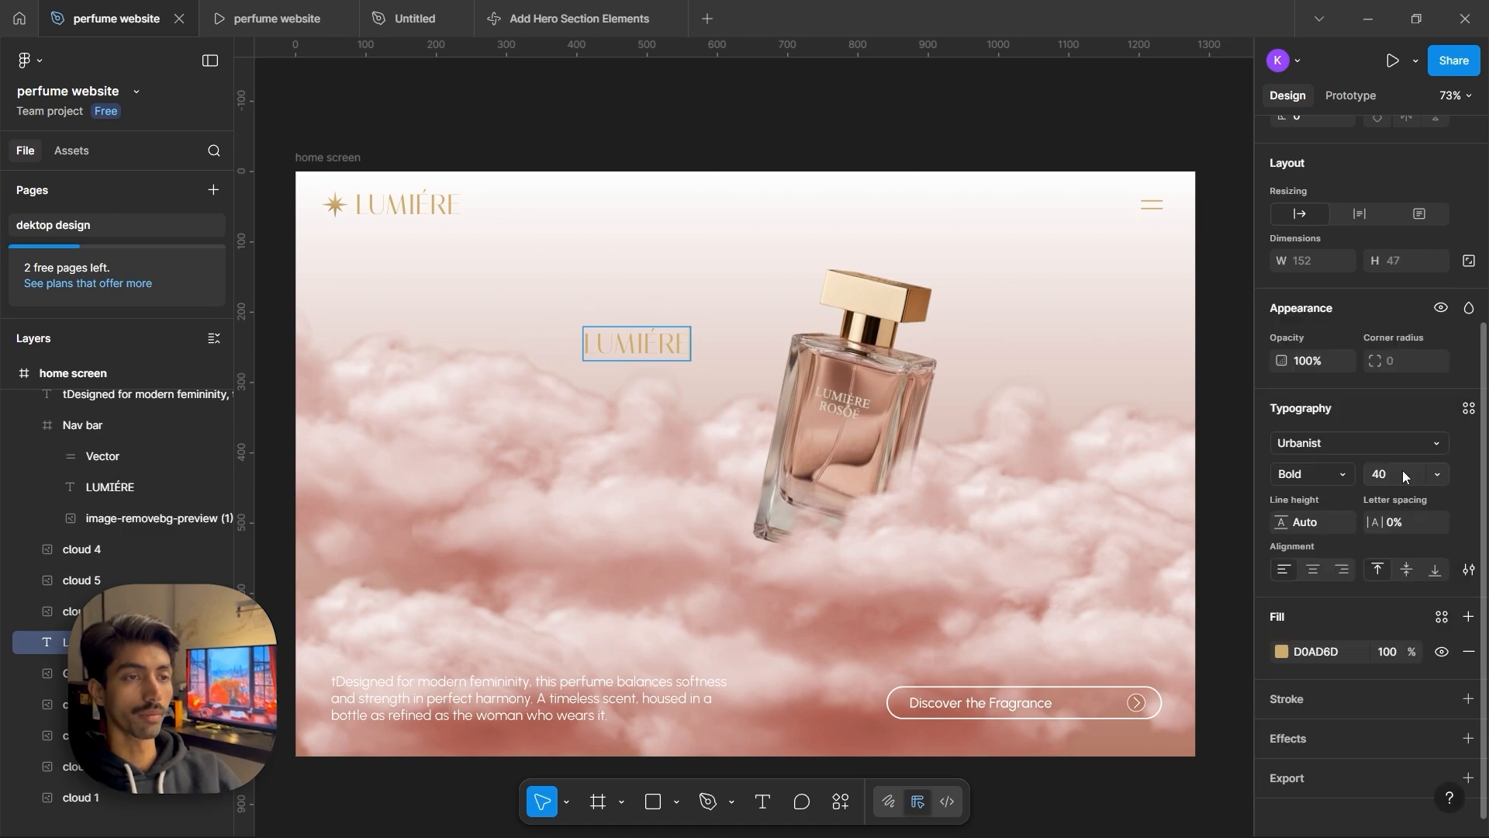
left_click_drag(1402, 471, 1366, 478)
type("375")
key("Return")
key("ctrl+a")
type("27")
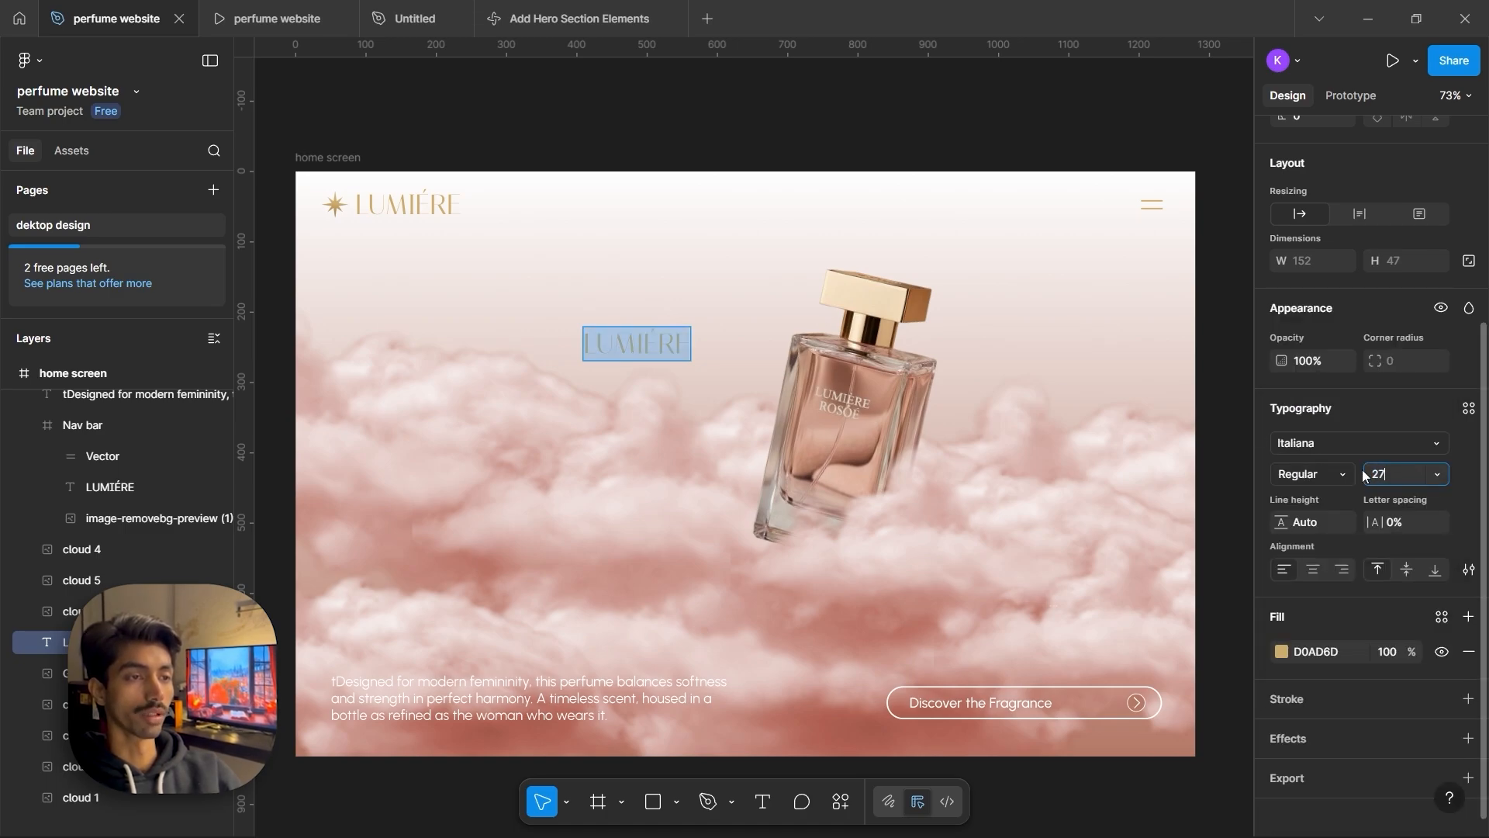
type("5")
key("Return")
left_click(1292, 443)
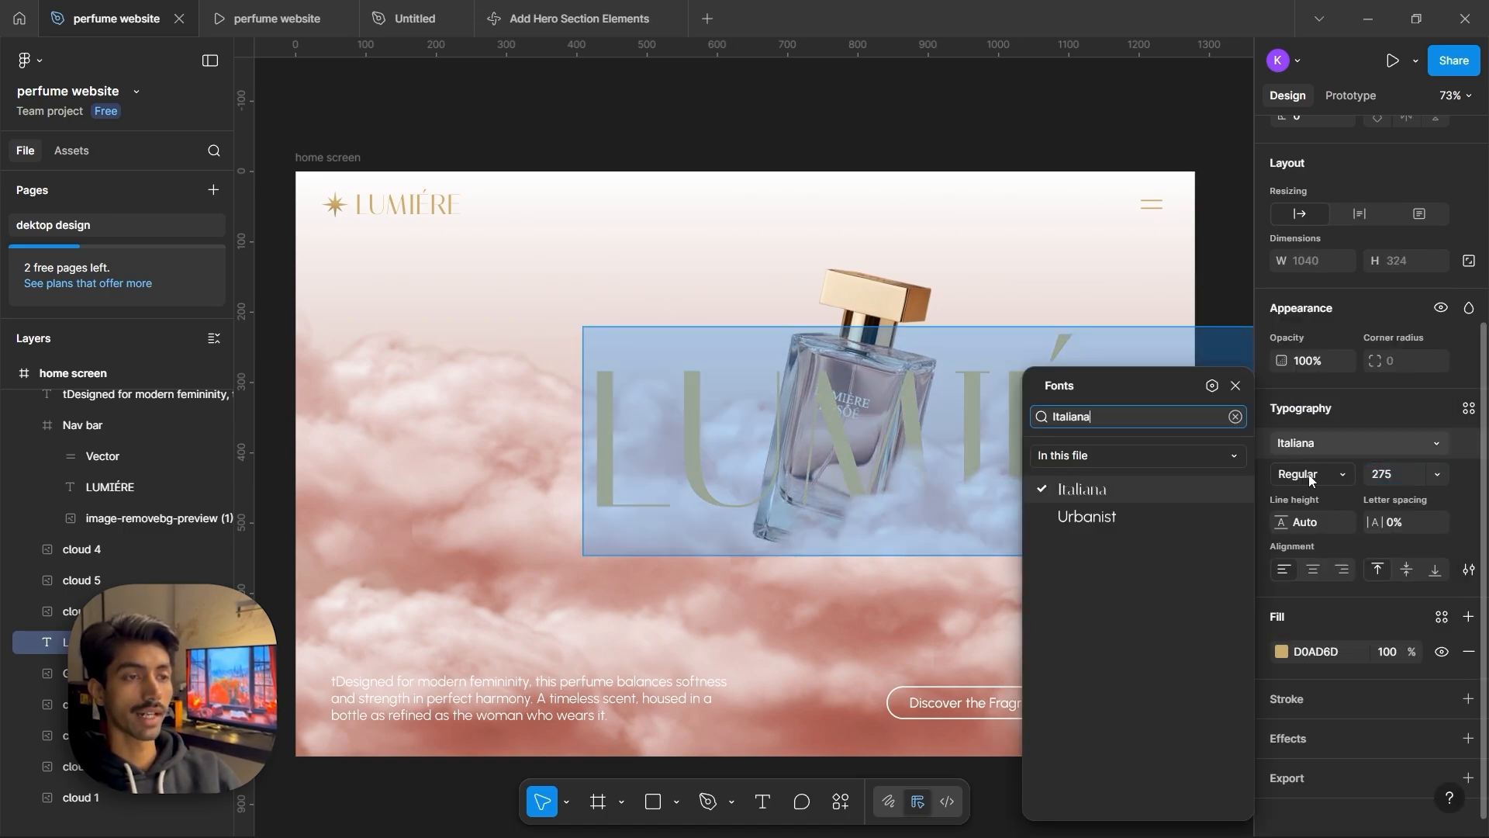
left_click(1309, 478)
left_click(1308, 478)
scroll(1306, 473, "down", 1)
left_click(1235, 386)
scroll(1273, 300, "up", 4)
Move the giant LUMIÉRE heading up to Y 153, behind the bottle
left_click(1313, 223)
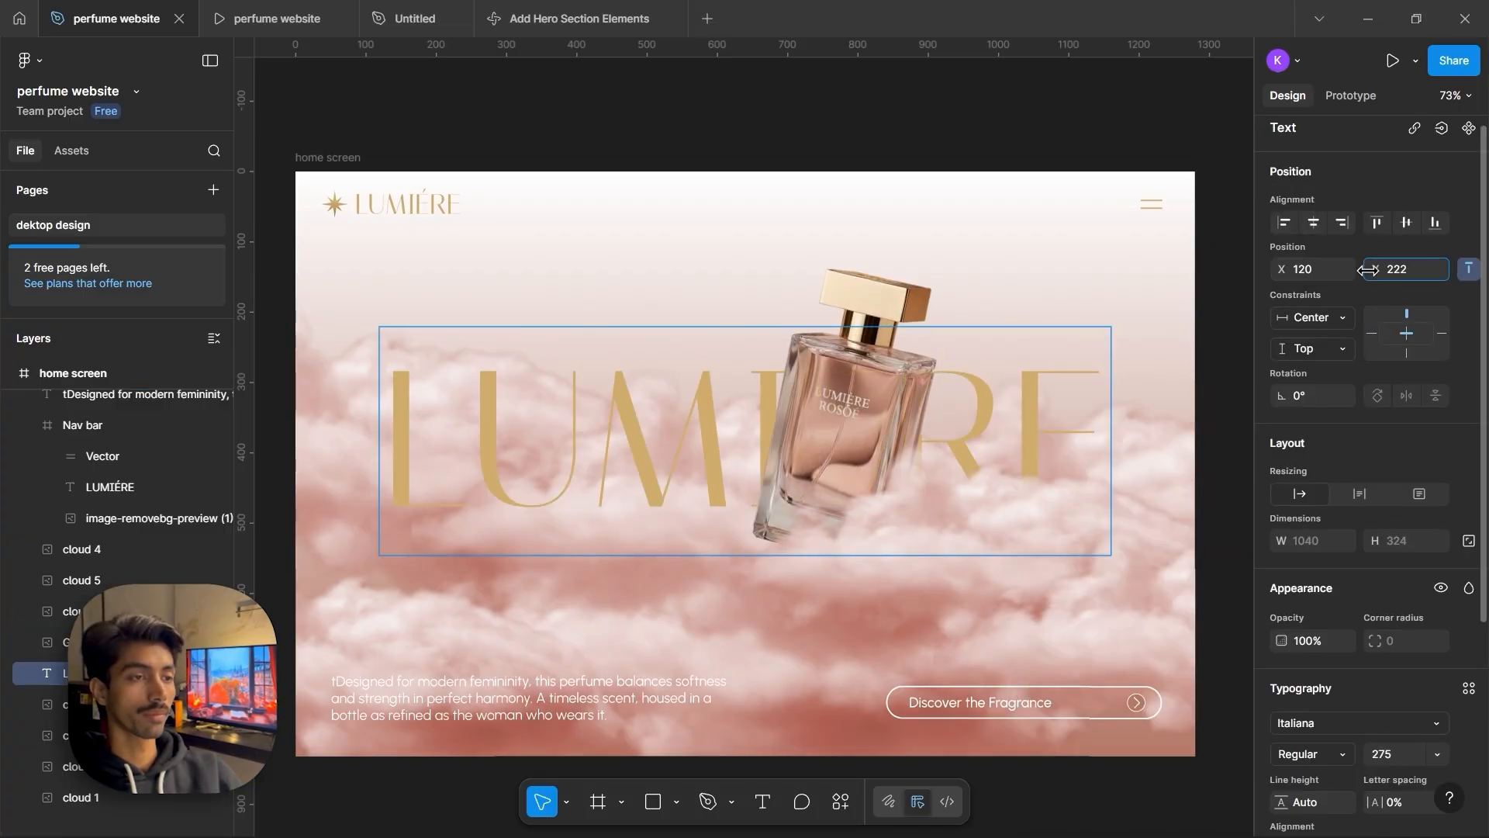
left_click_drag(1374, 269, 1365, 269)
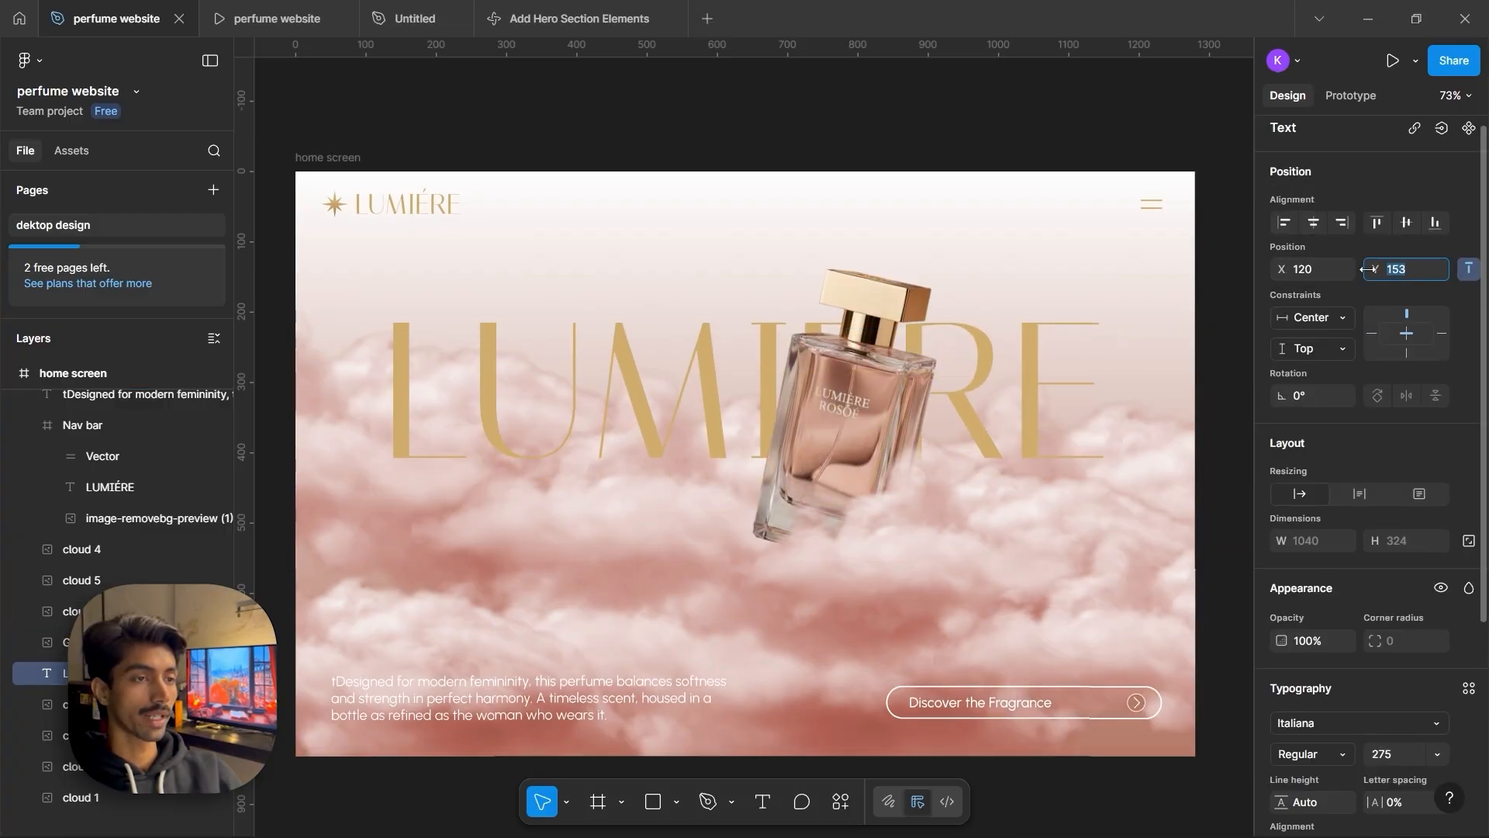
key("Escape")
left_click(928, 107)
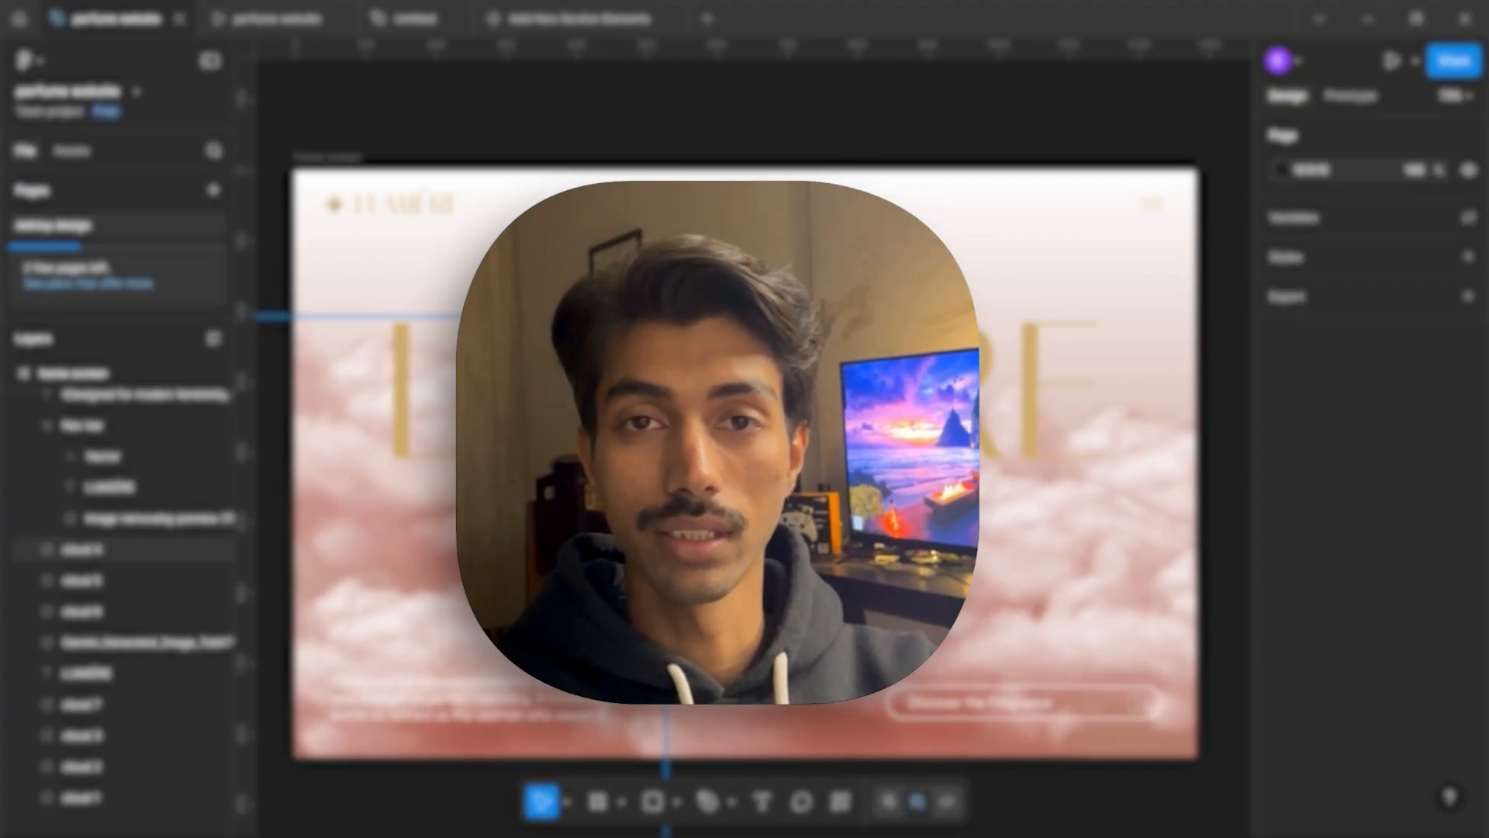
Select the home screen frame and copy it to Jitter with the Jitter animation plugin
left_click(276, 18)
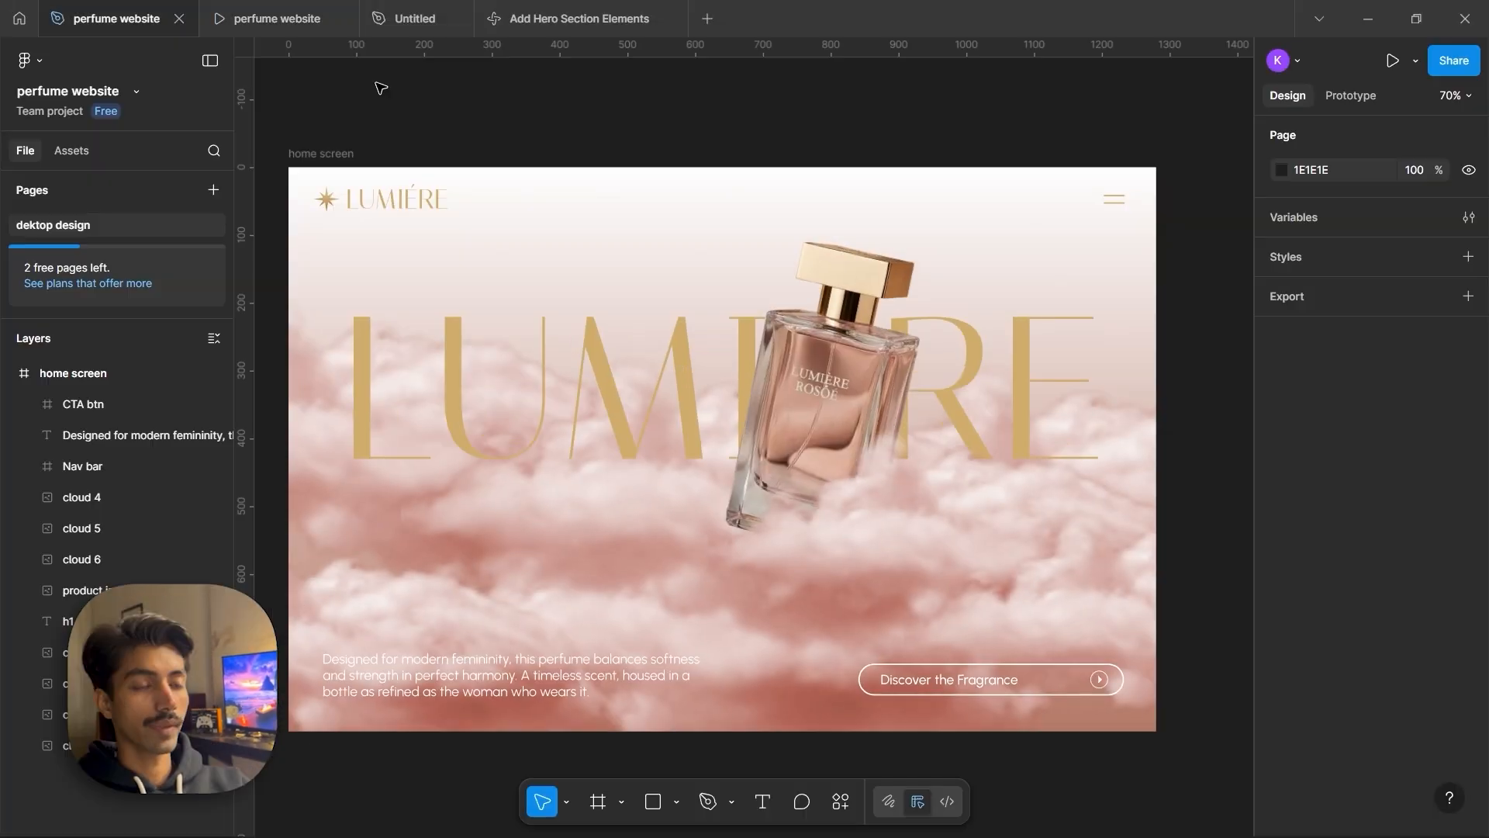
left_click(849, 812)
left_click(651, 570)
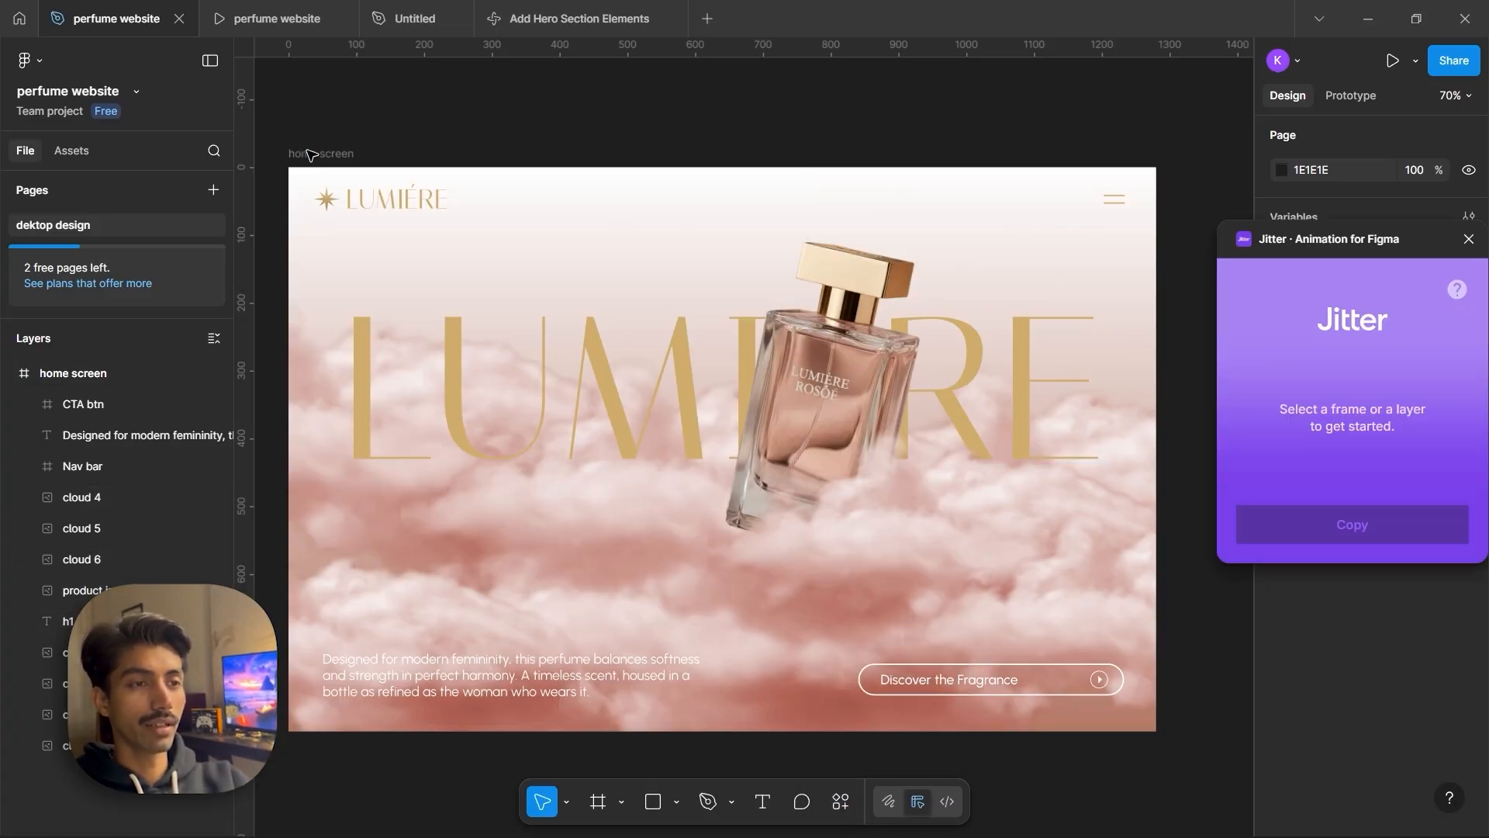
left_click(320, 154)
left_click(319, 155)
left_click(1299, 526)
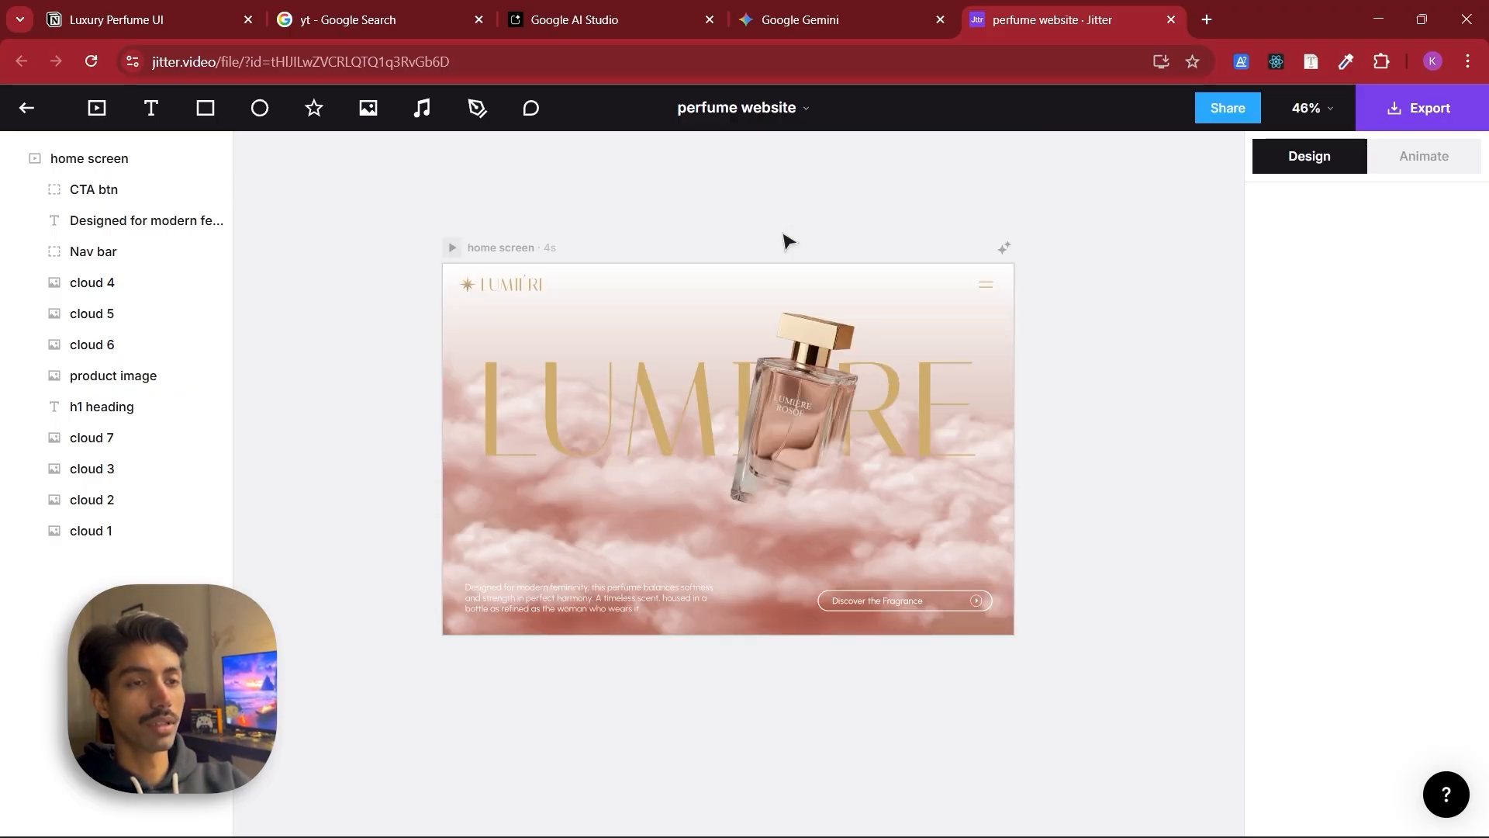
Add a Mask & Slide in animation with upward direction to the product image
left_click(120, 383)
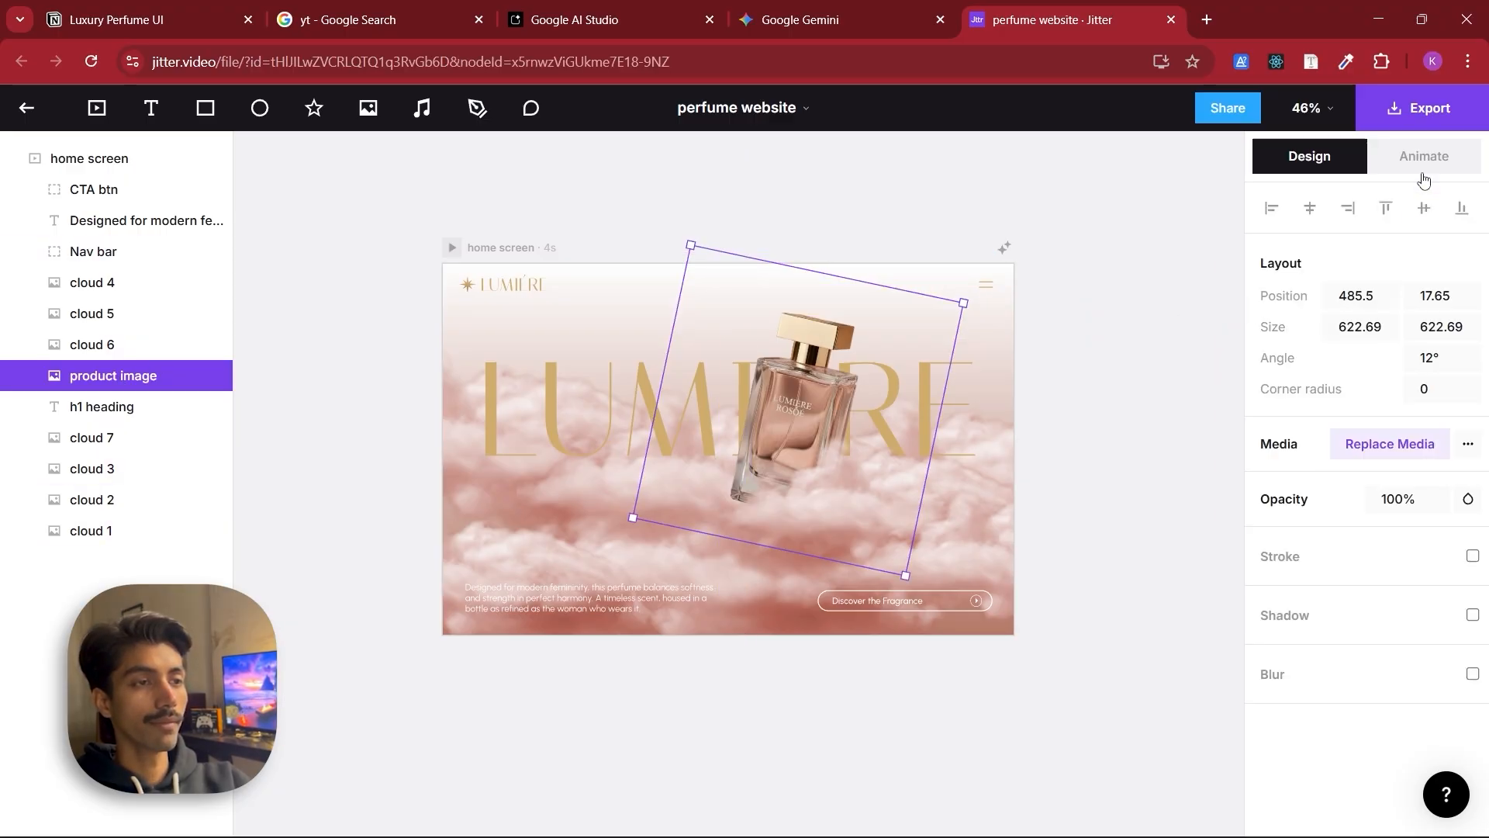
left_click(1420, 171)
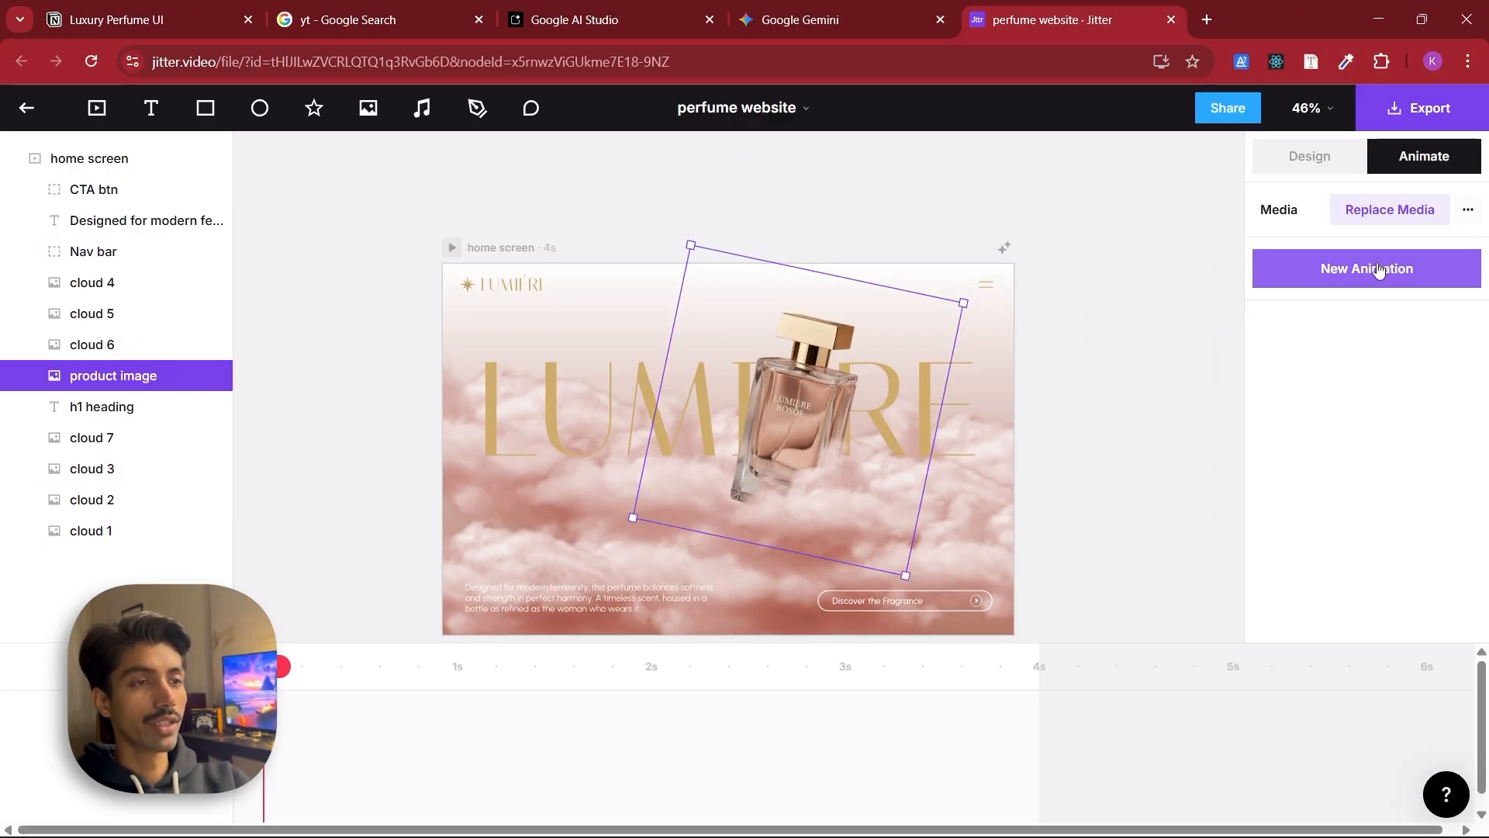
left_click(1377, 268)
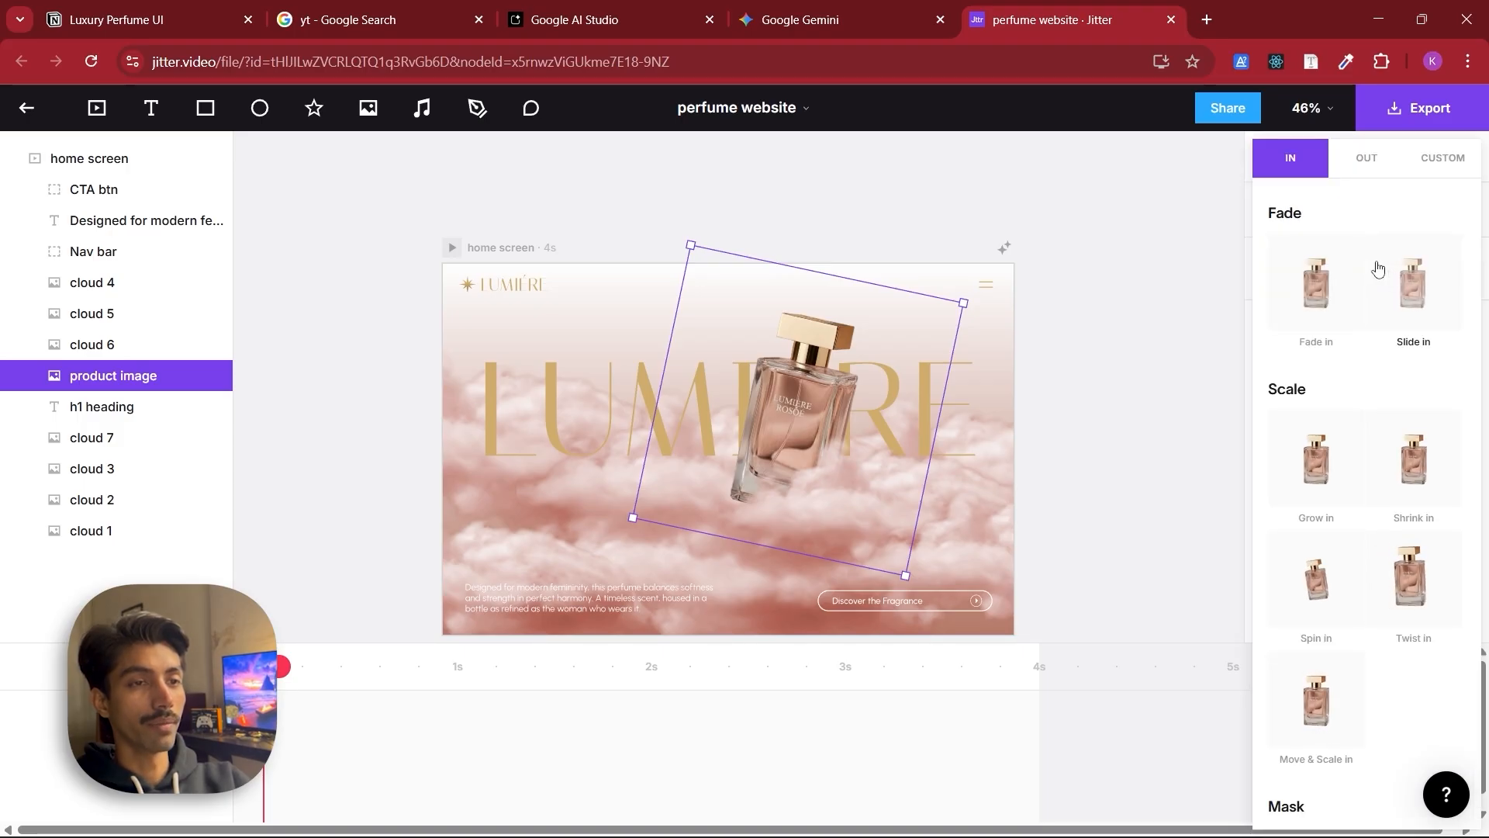
scroll(1374, 333, "down", 3)
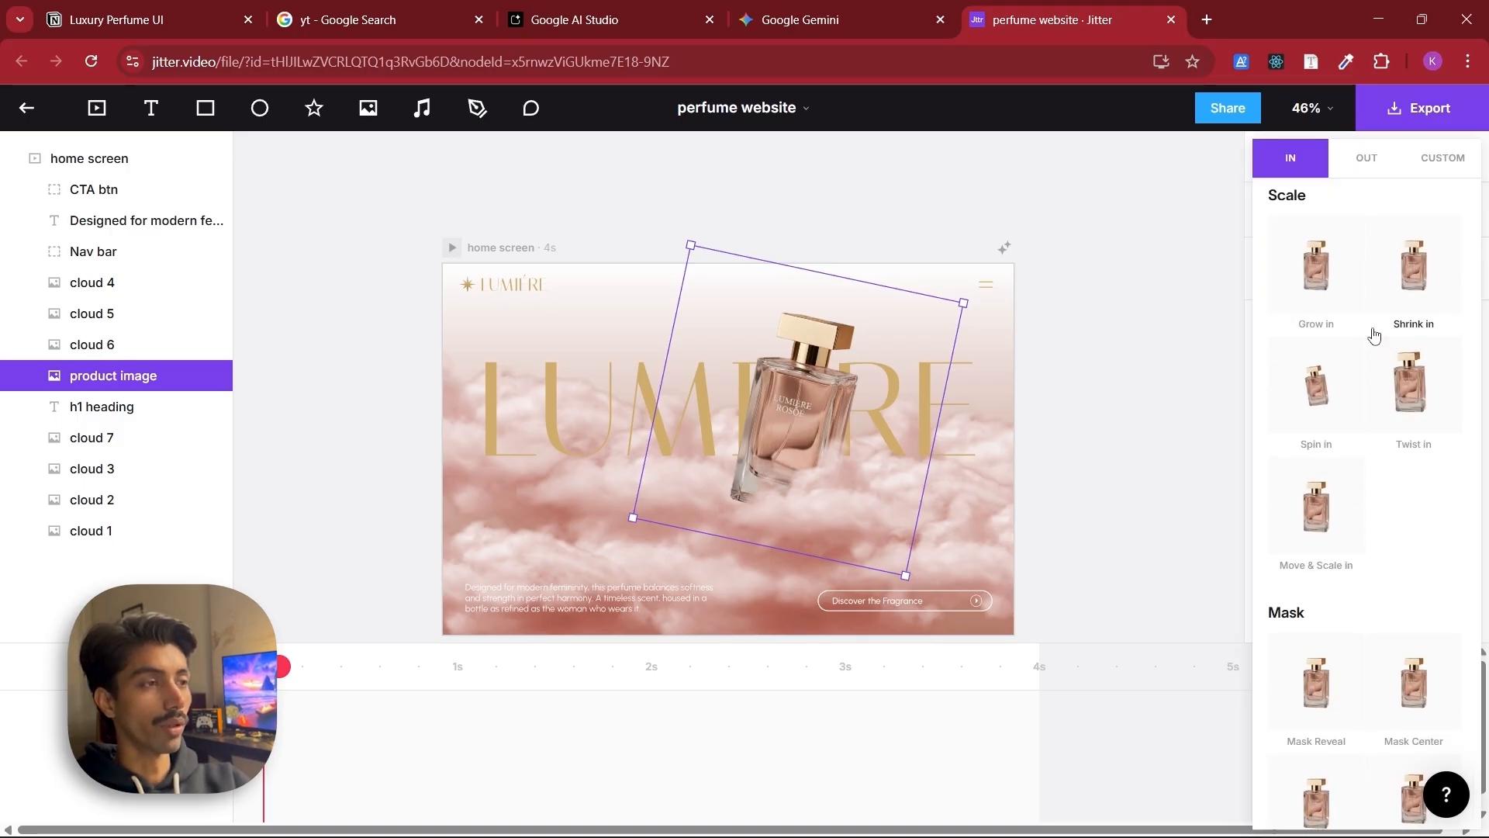
scroll(1373, 334, "down", 3)
scroll(1389, 403, "down", 1)
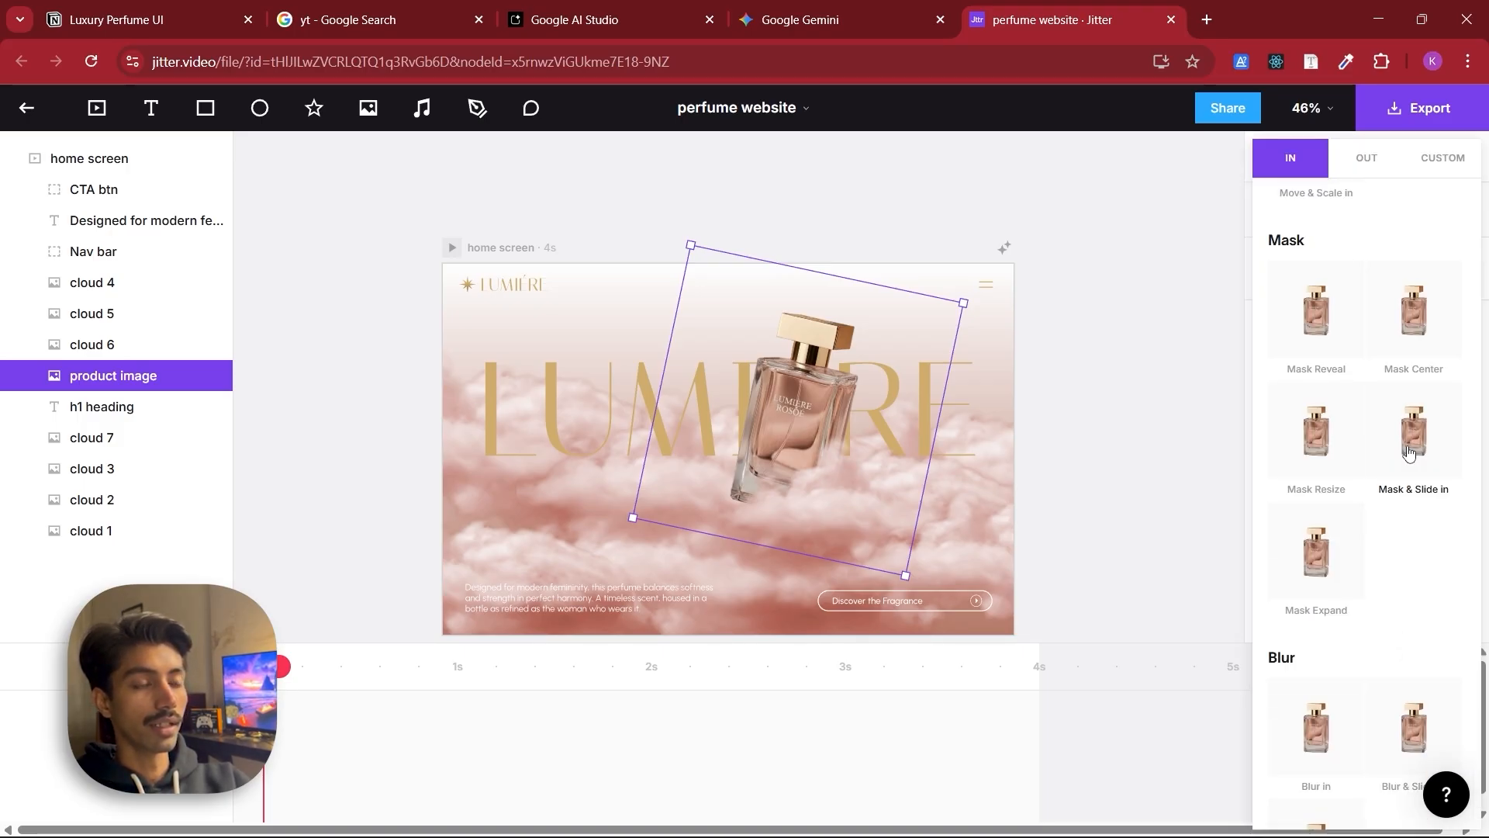
left_click(1410, 452)
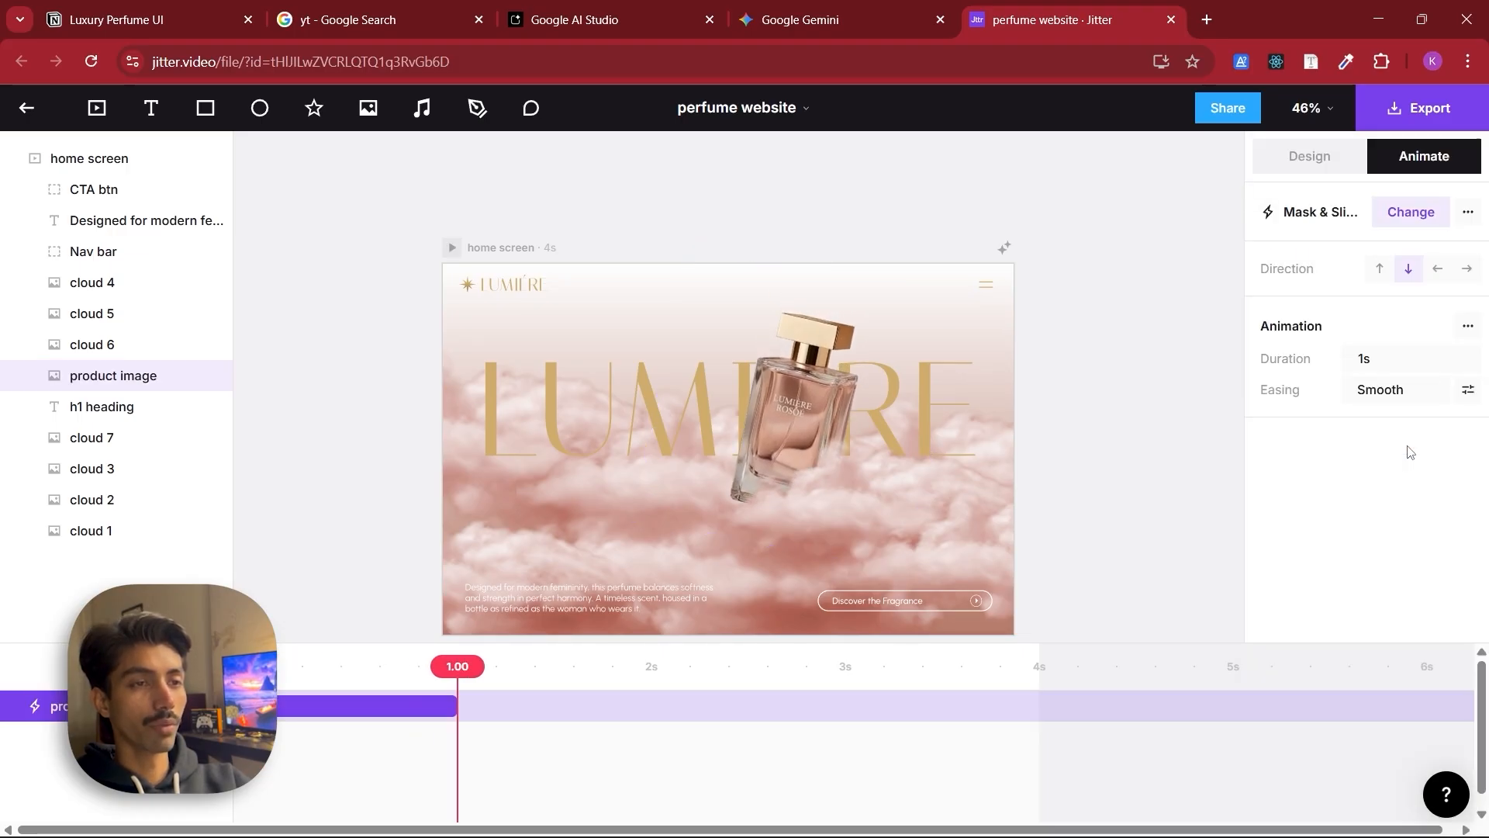
left_click(1383, 272)
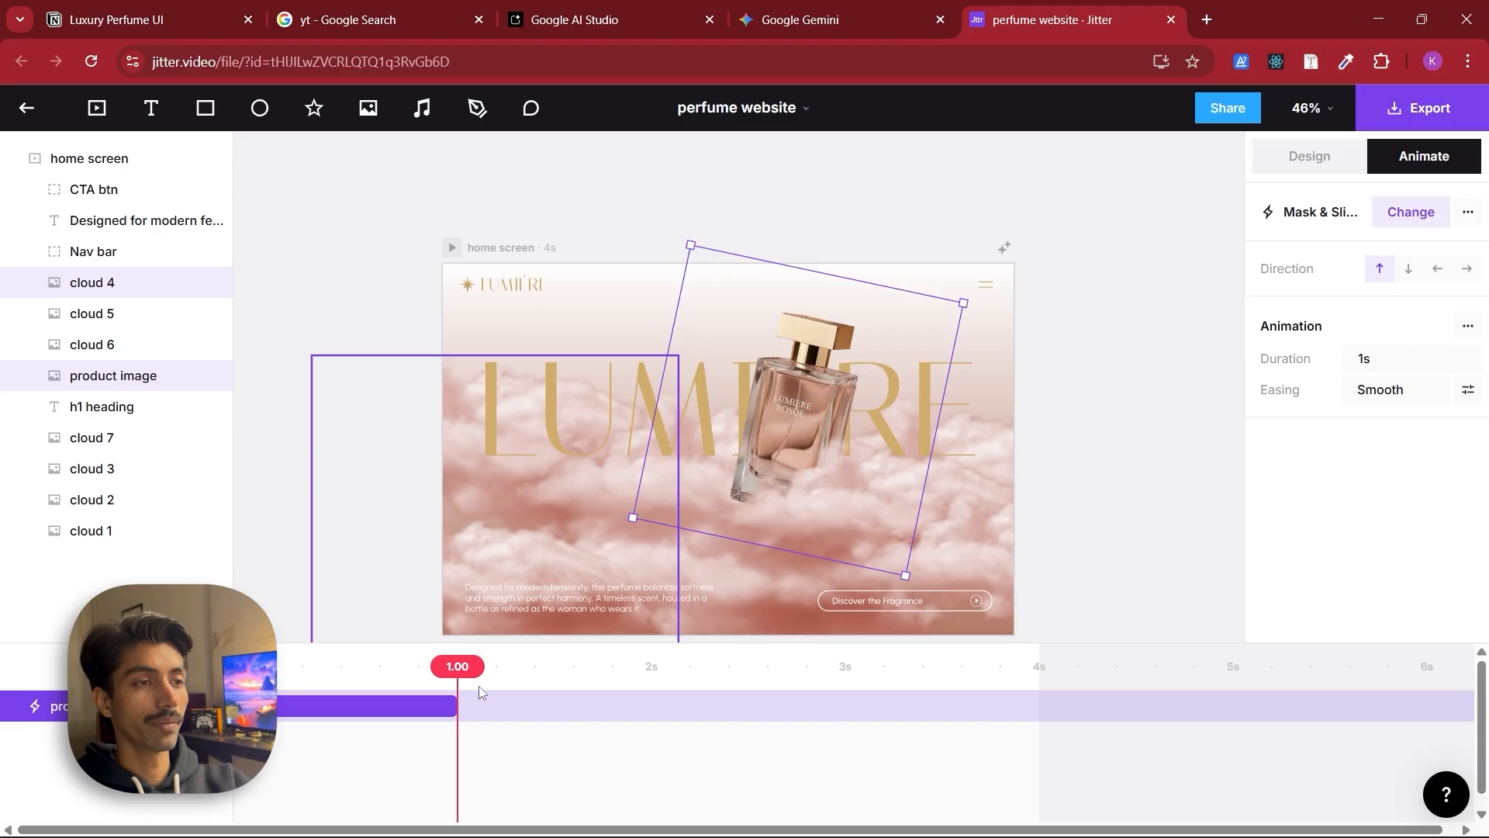
Lengthen the product image animation to 2.06 s on the timeline and preview it
left_click_drag(454, 705, 567, 704)
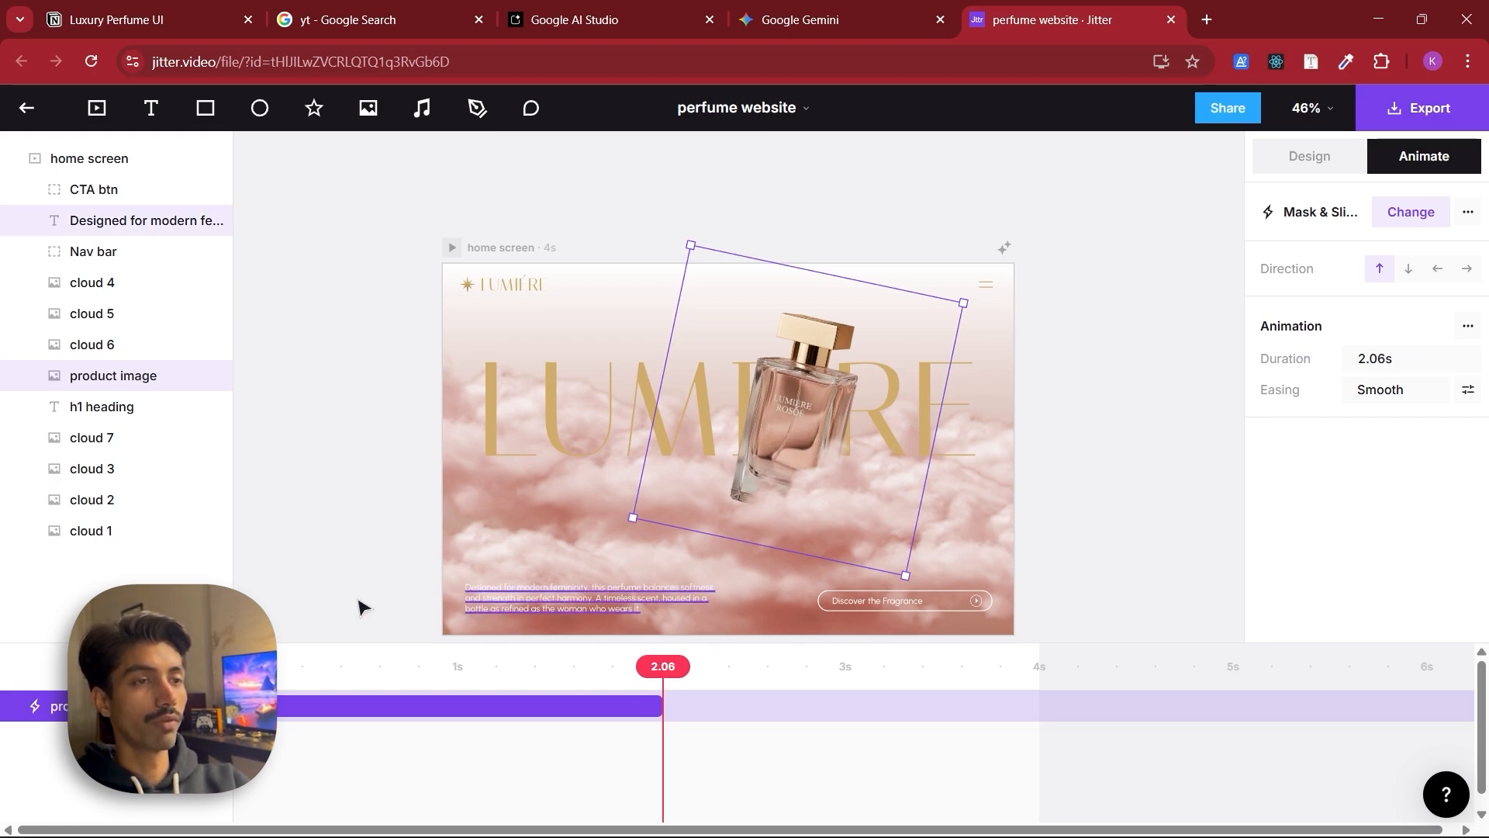
key("space")
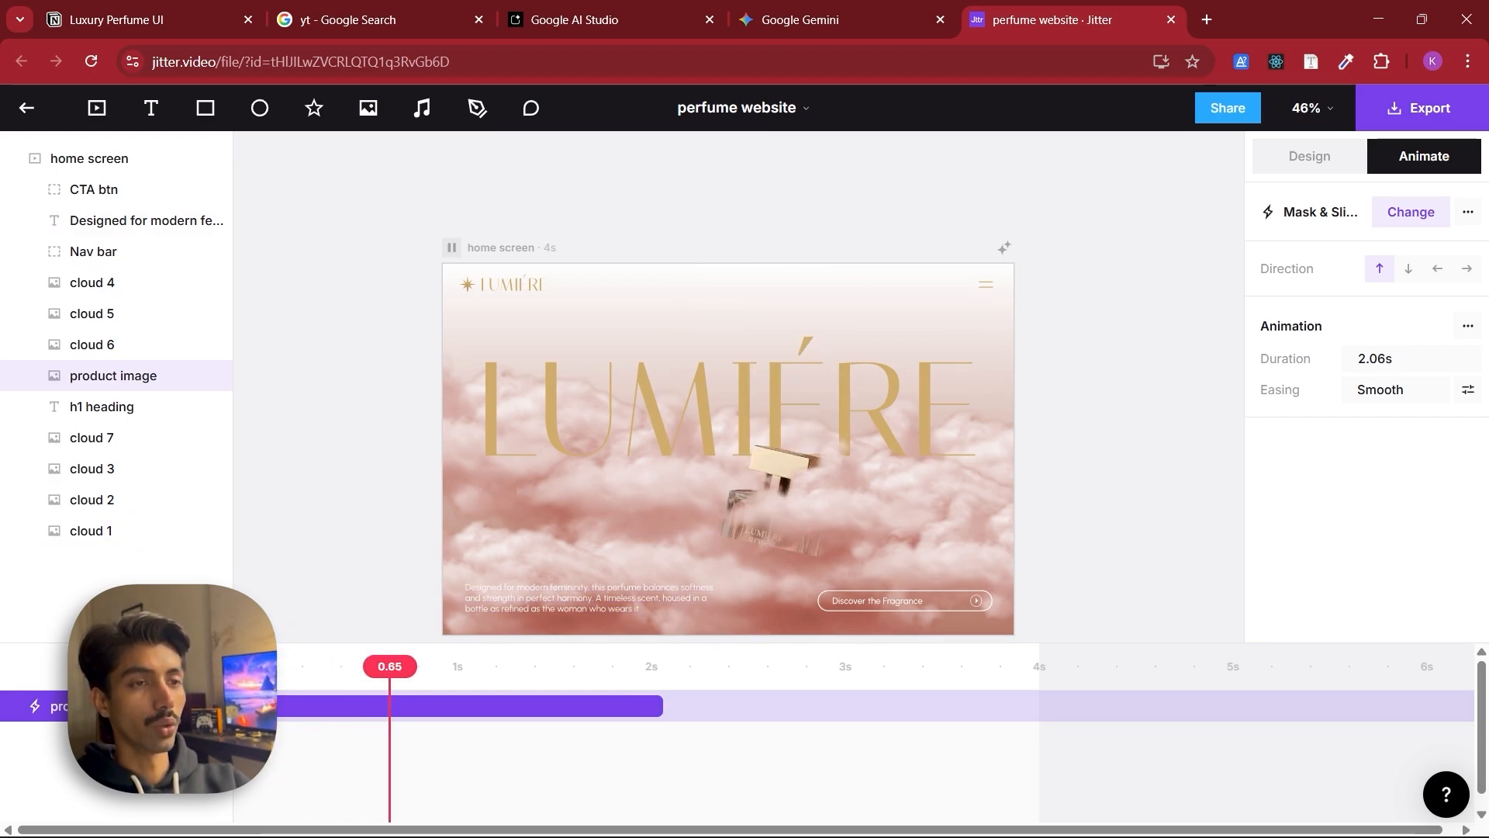
Set the product image animation's easing to Swing with its intensity lowered to about 35
left_click(1468, 390)
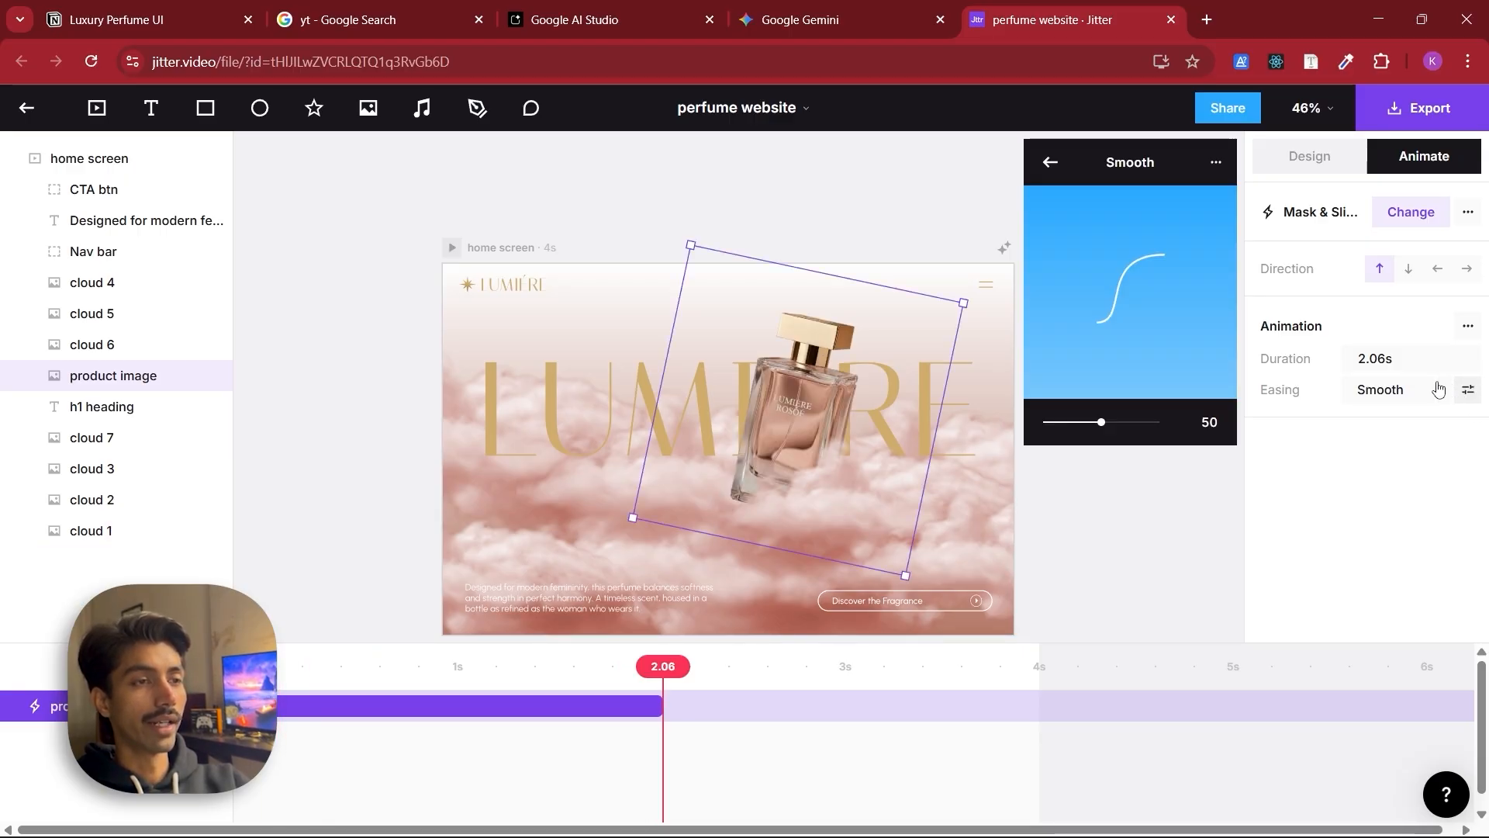
left_click(1059, 160)
left_click(1080, 455)
scroll(1105, 489, "down", 3)
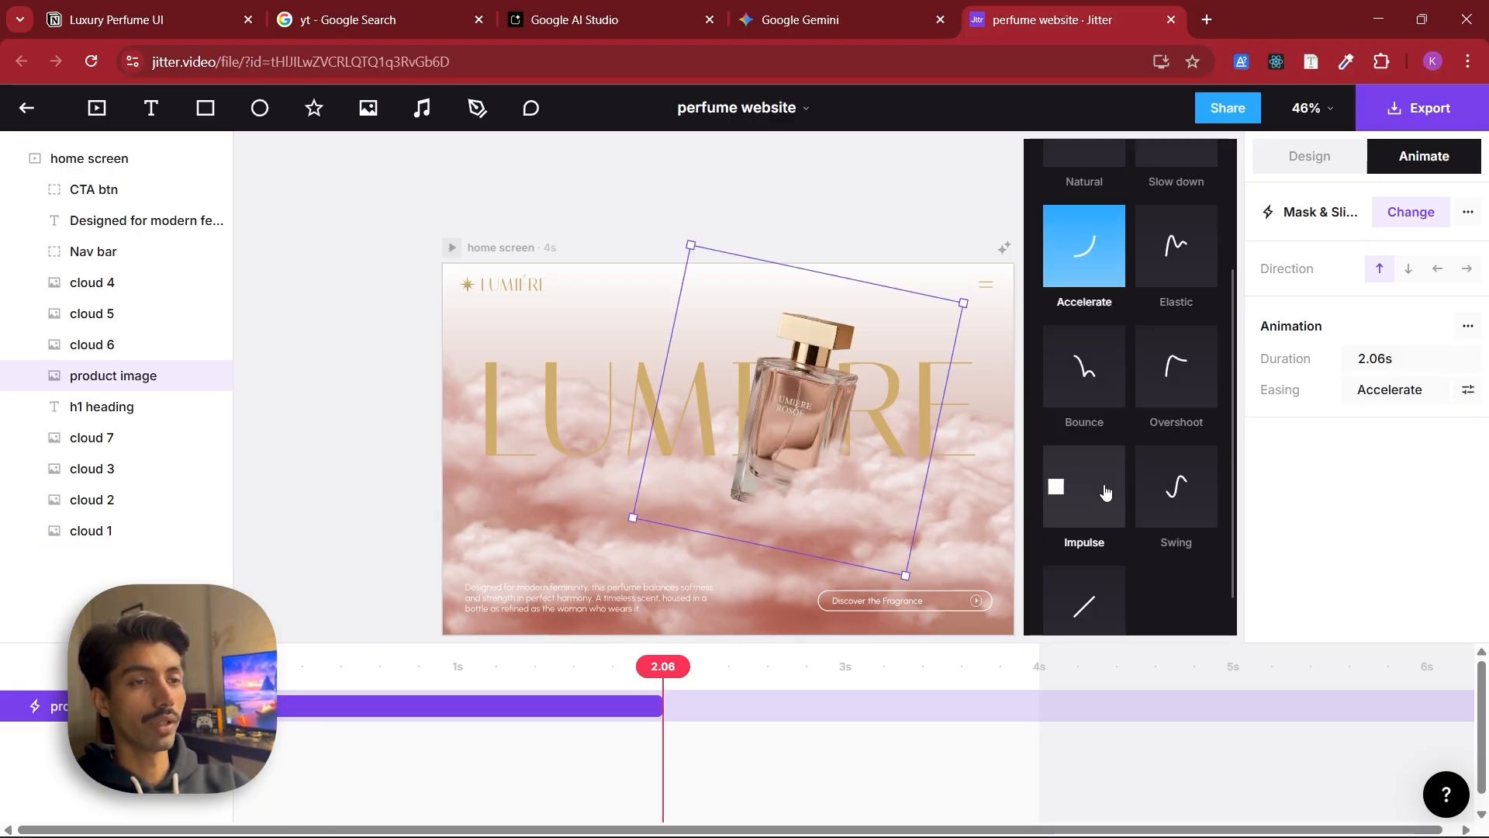
left_click(1164, 449)
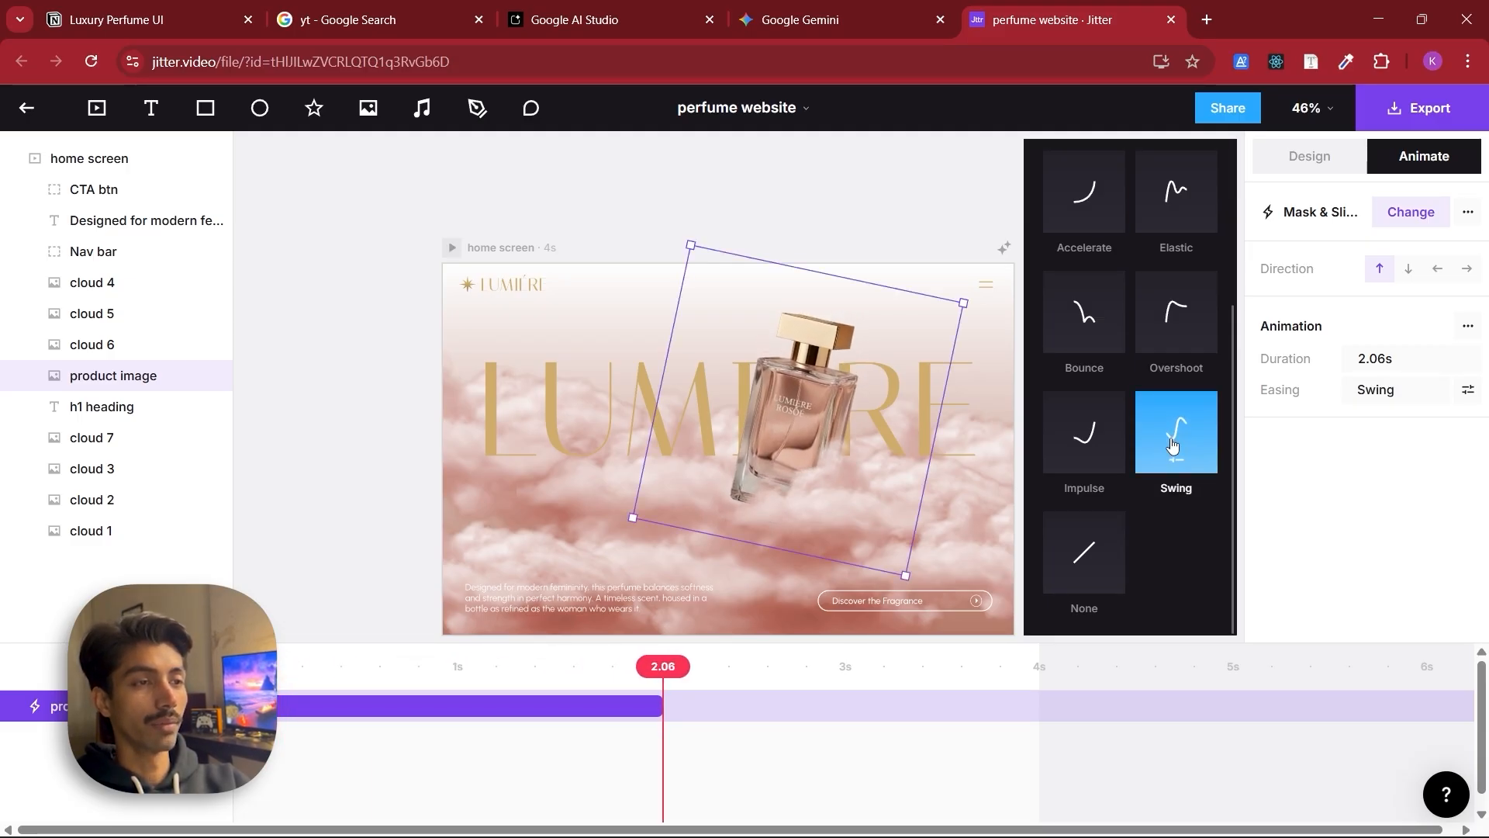
left_click(1170, 440)
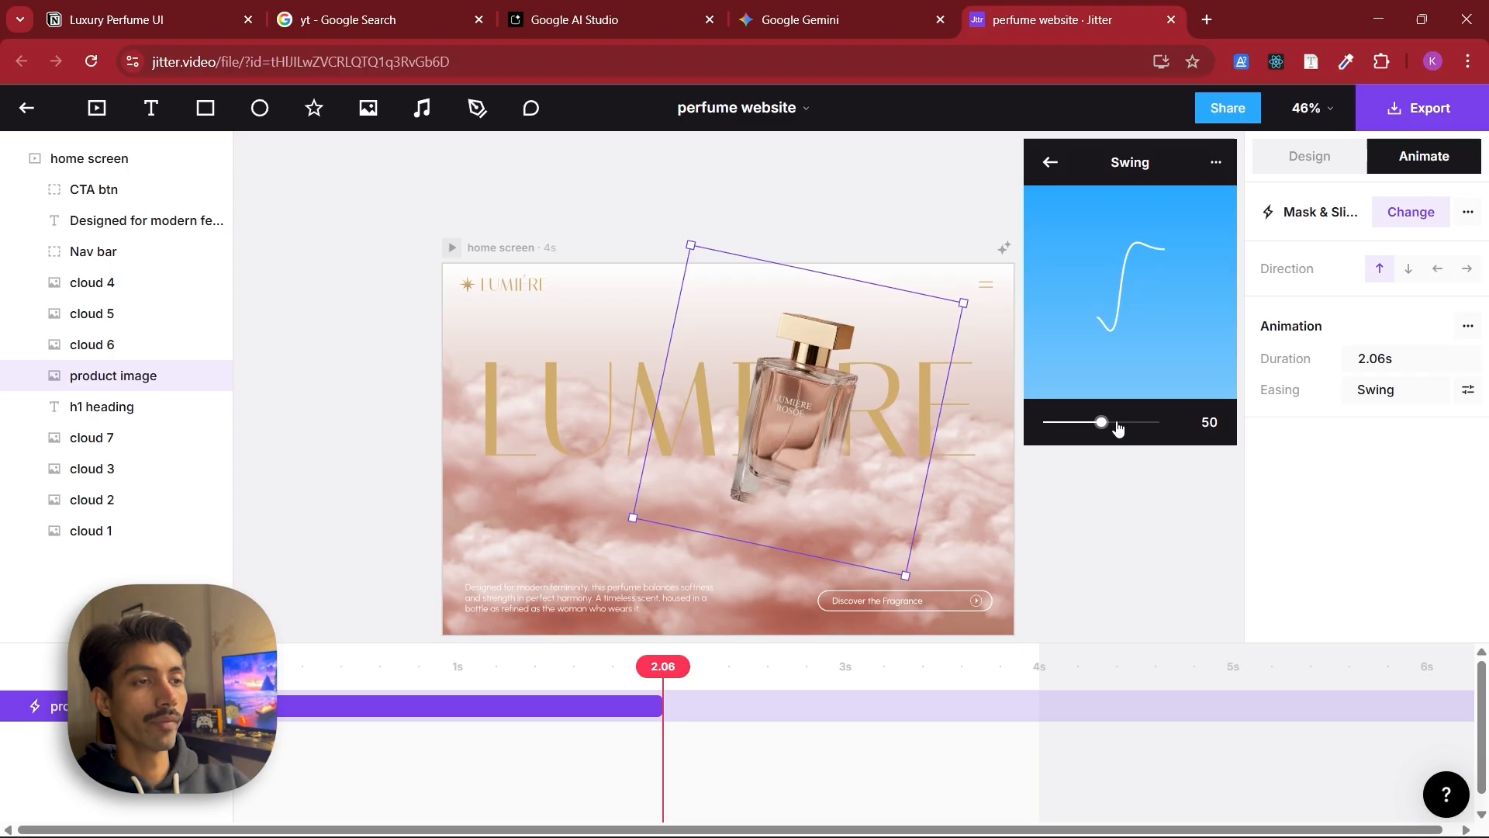
left_click_drag(1117, 427, 1095, 428)
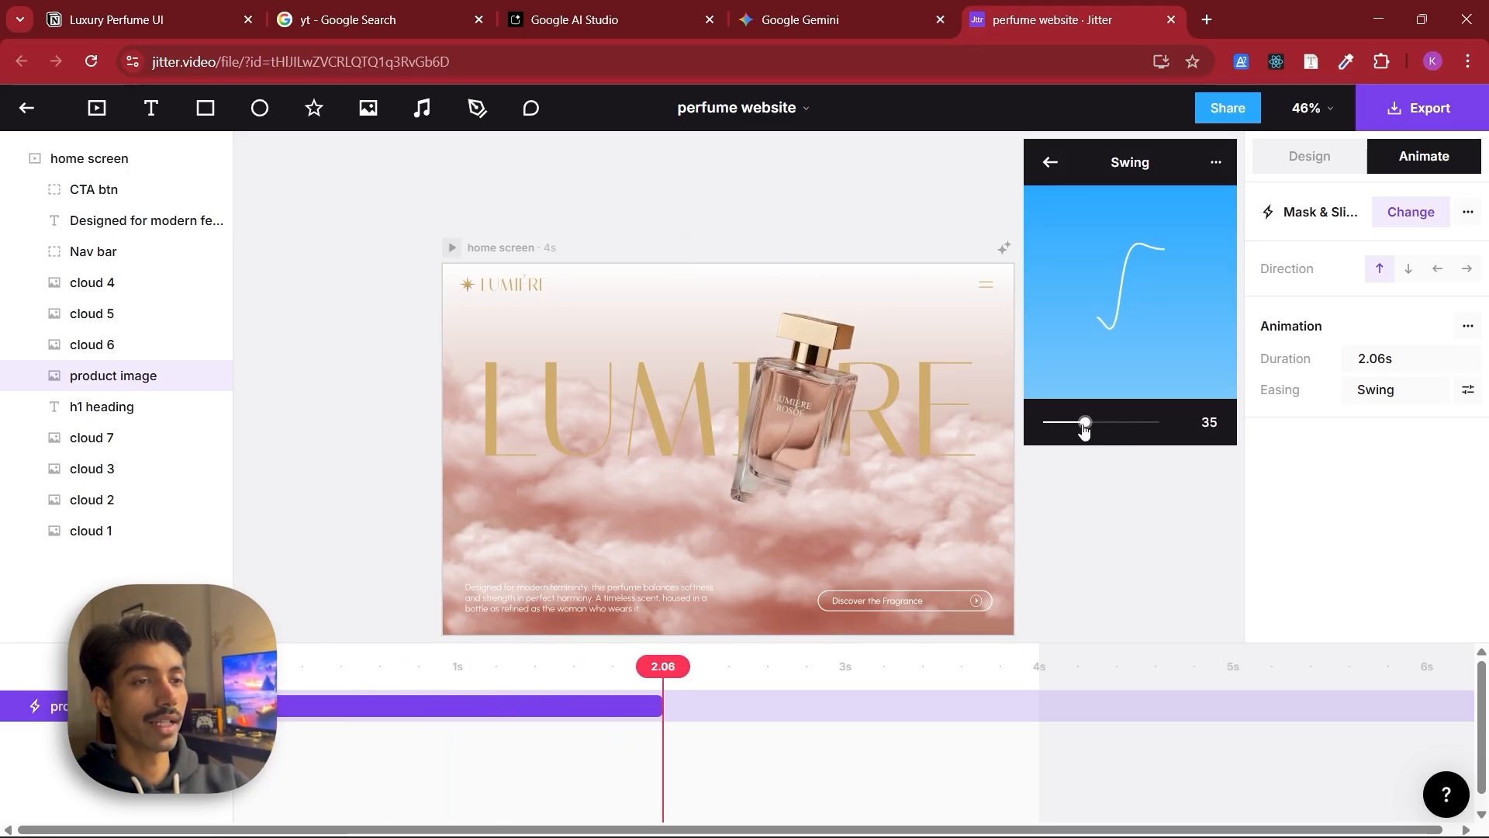
left_click_drag(1084, 429, 1079, 430)
Add a Slide in ↑ letter-by-letter animation to the h1 heading and preview it
left_click(160, 404)
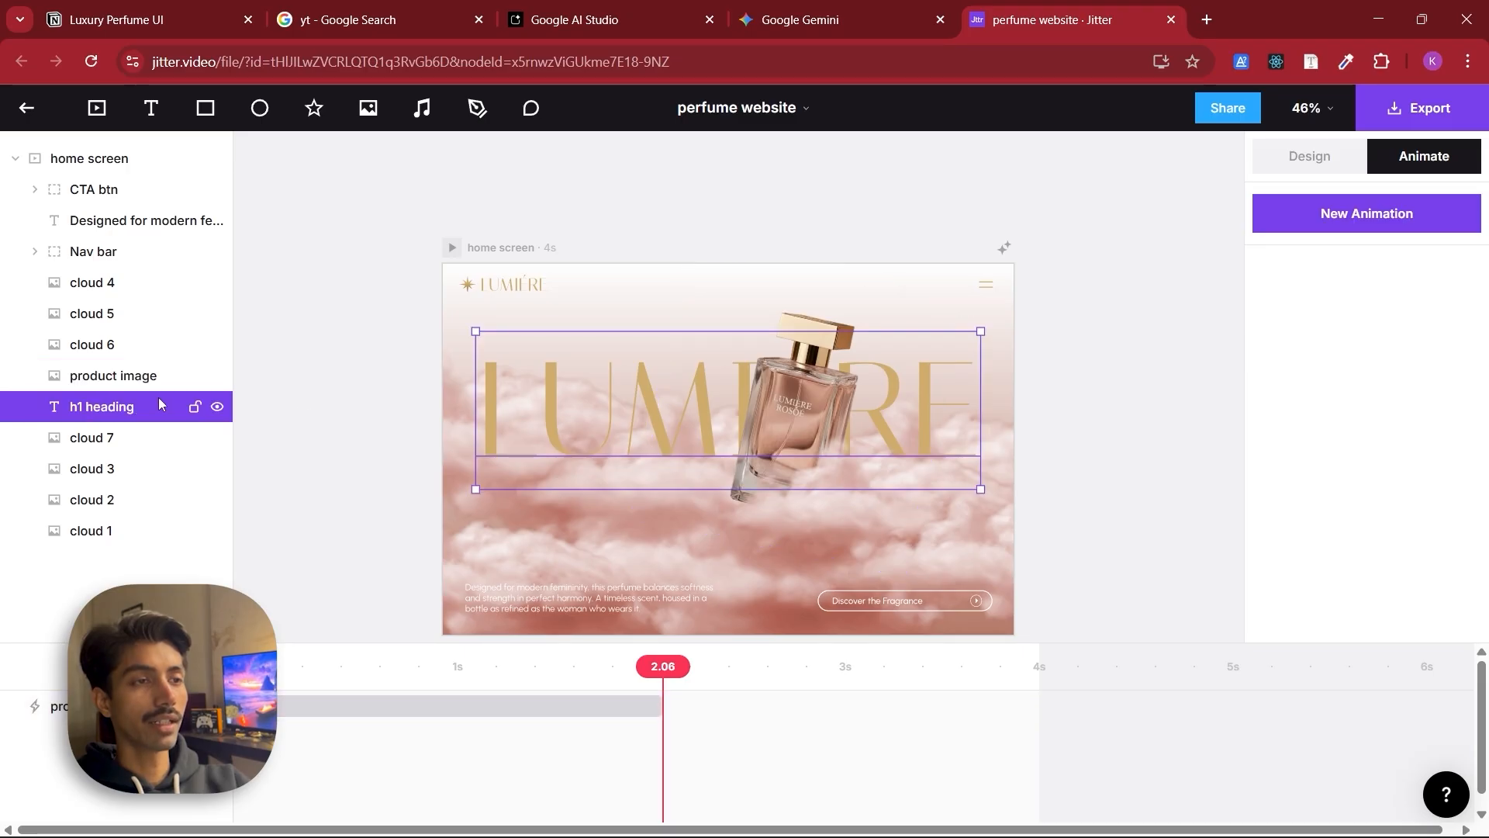
left_click(1404, 217)
scroll(1402, 272, "down", 2)
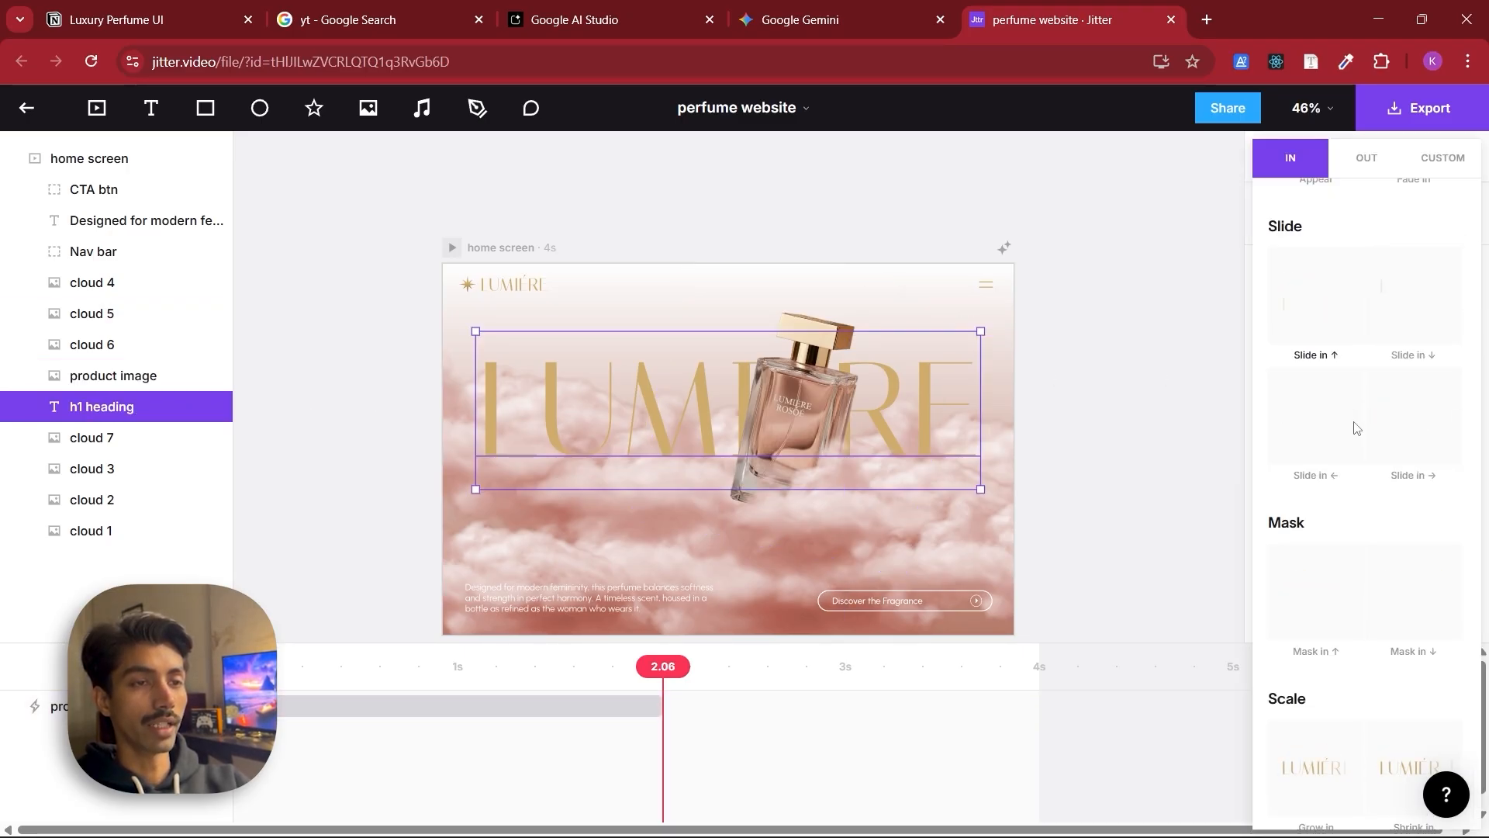
left_click(1318, 312)
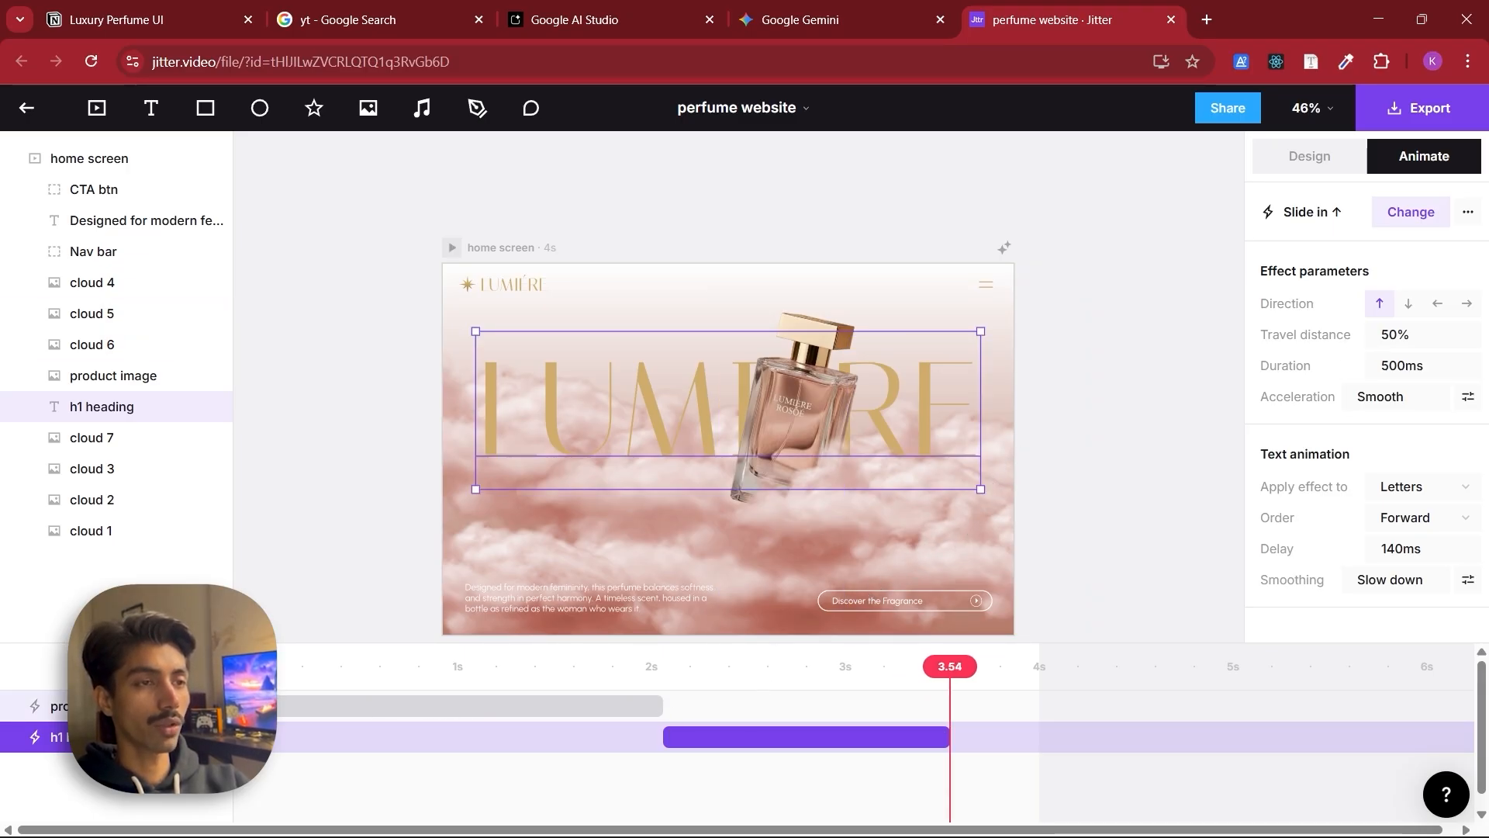
key("space")
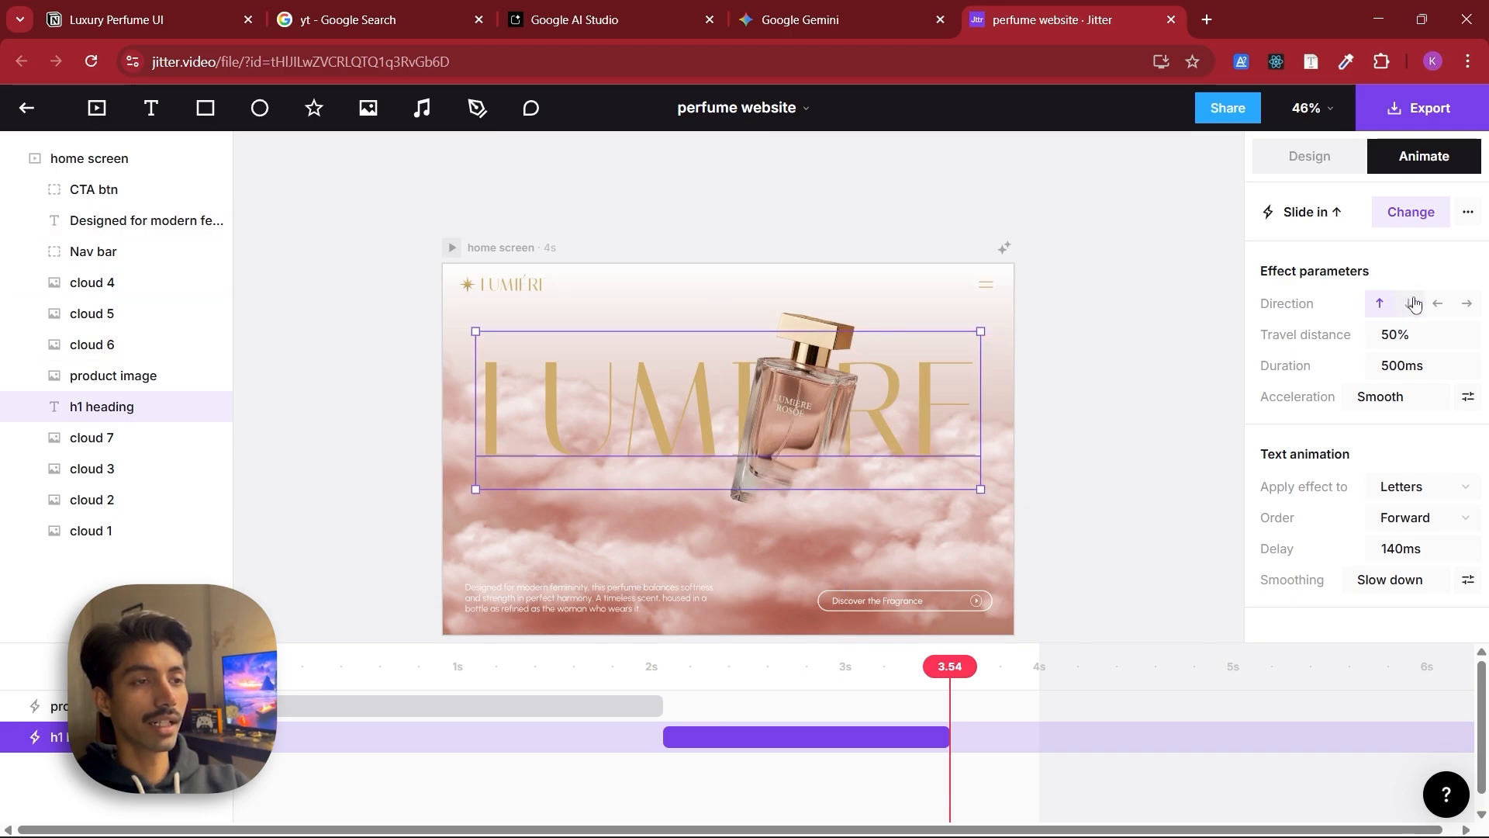
left_click(1410, 224)
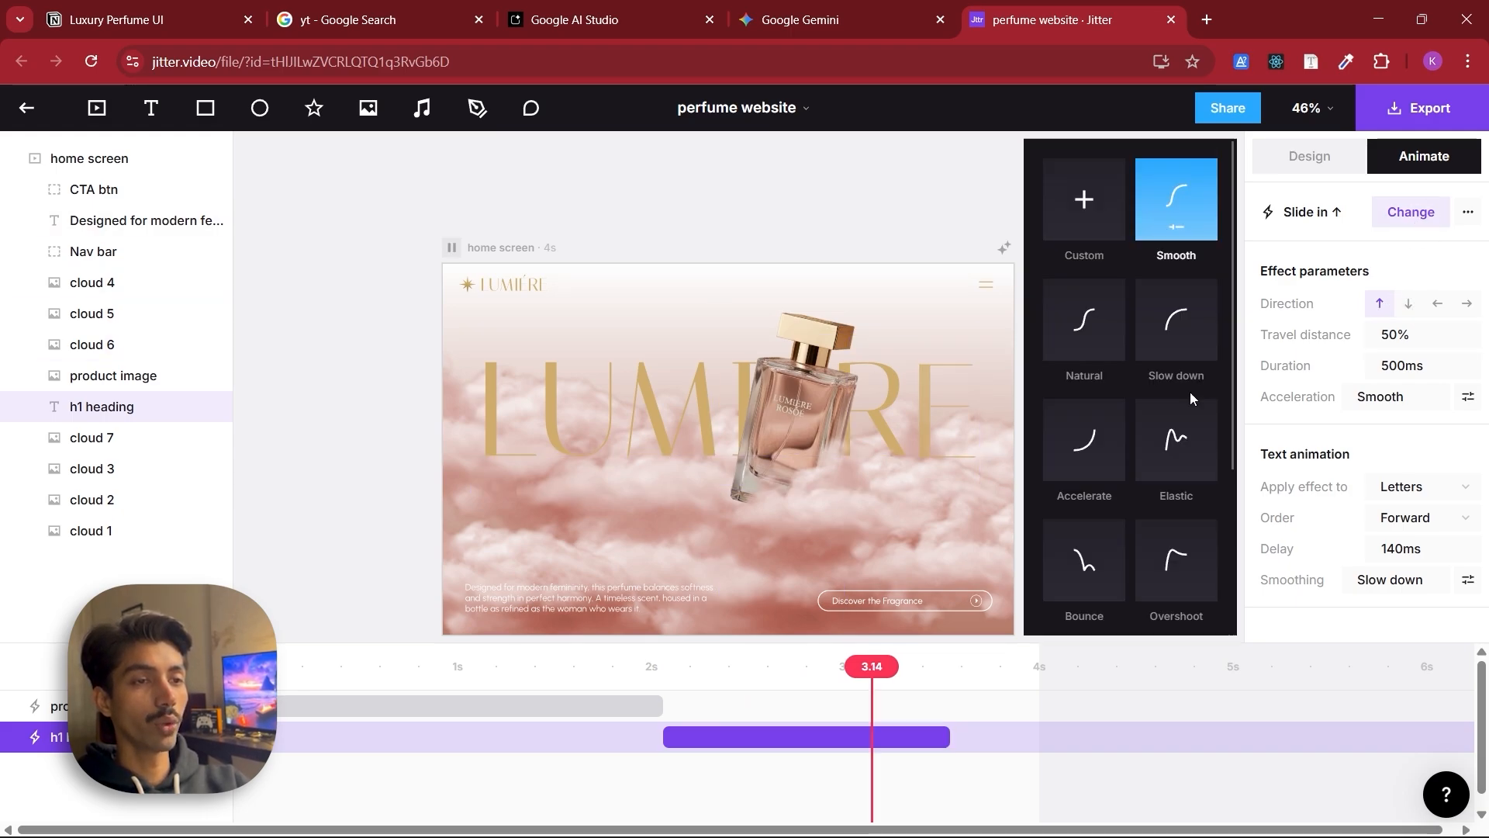
left_click(1018, 672)
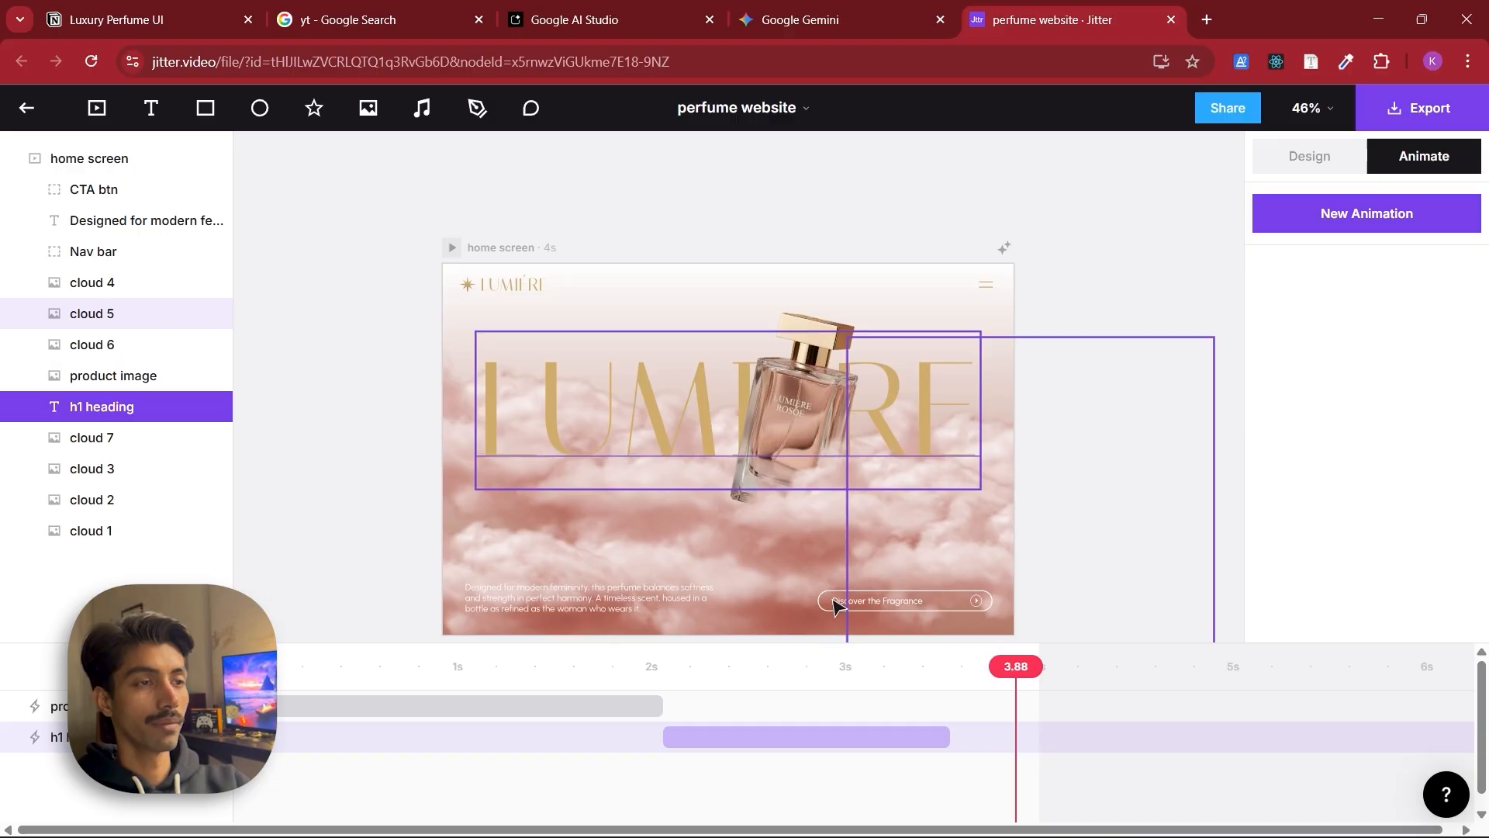
Shift the CTA button and paragraph animations to start right after the product image animation, then preview
left_click(632, 610)
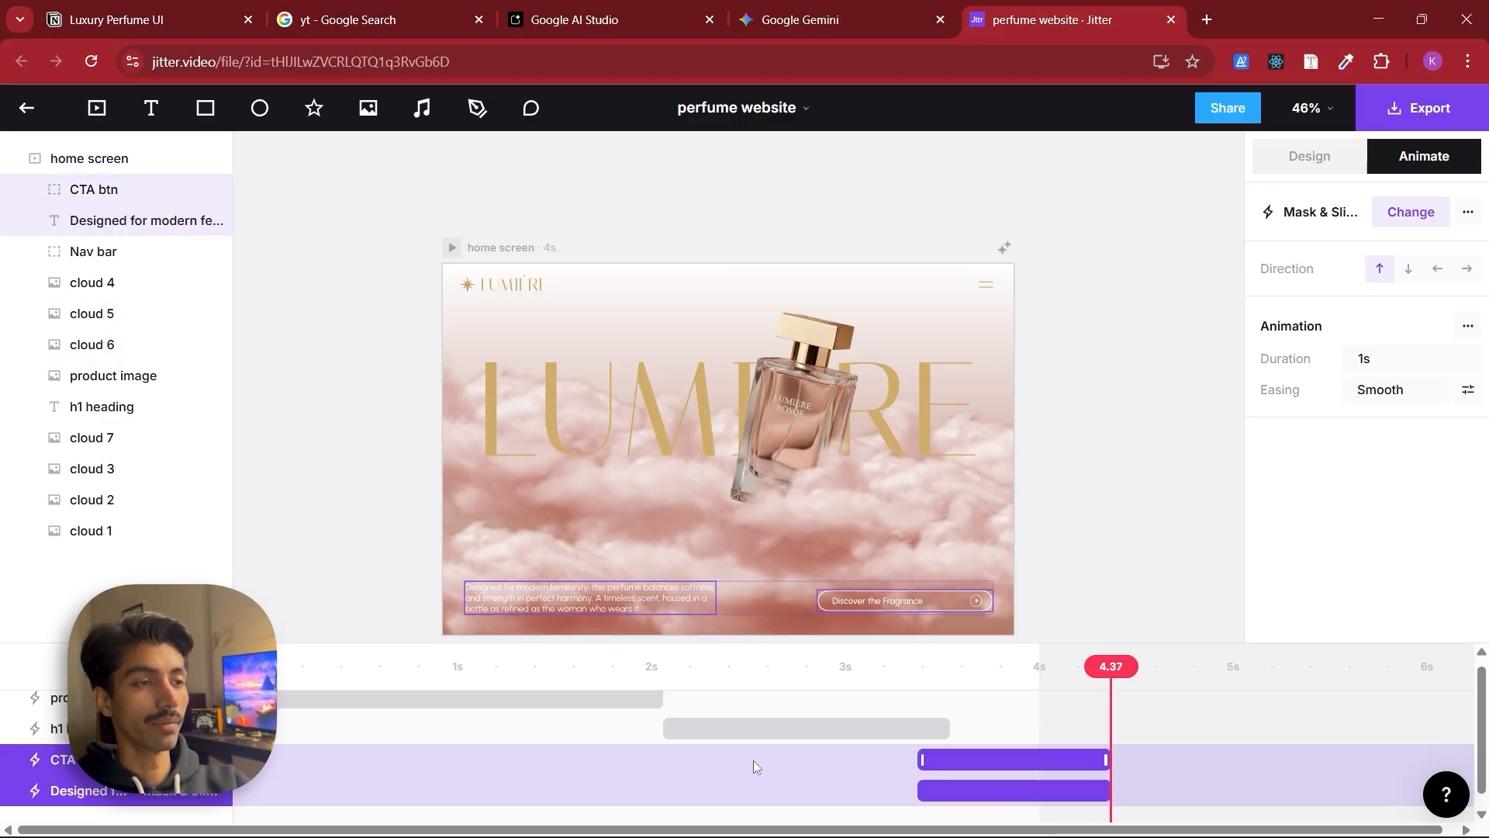
left_click_drag(998, 760, 730, 741)
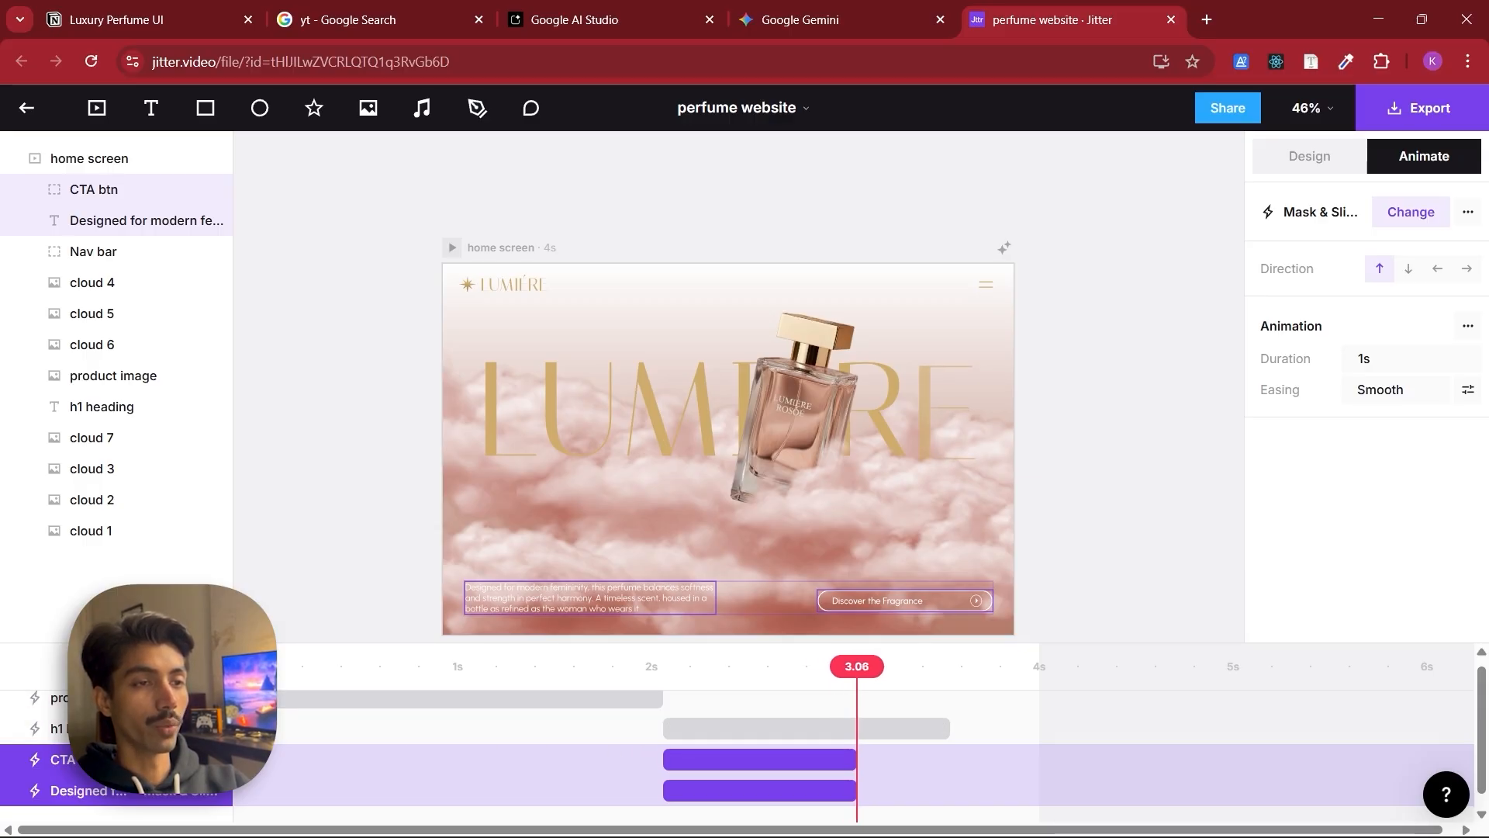
key("space")
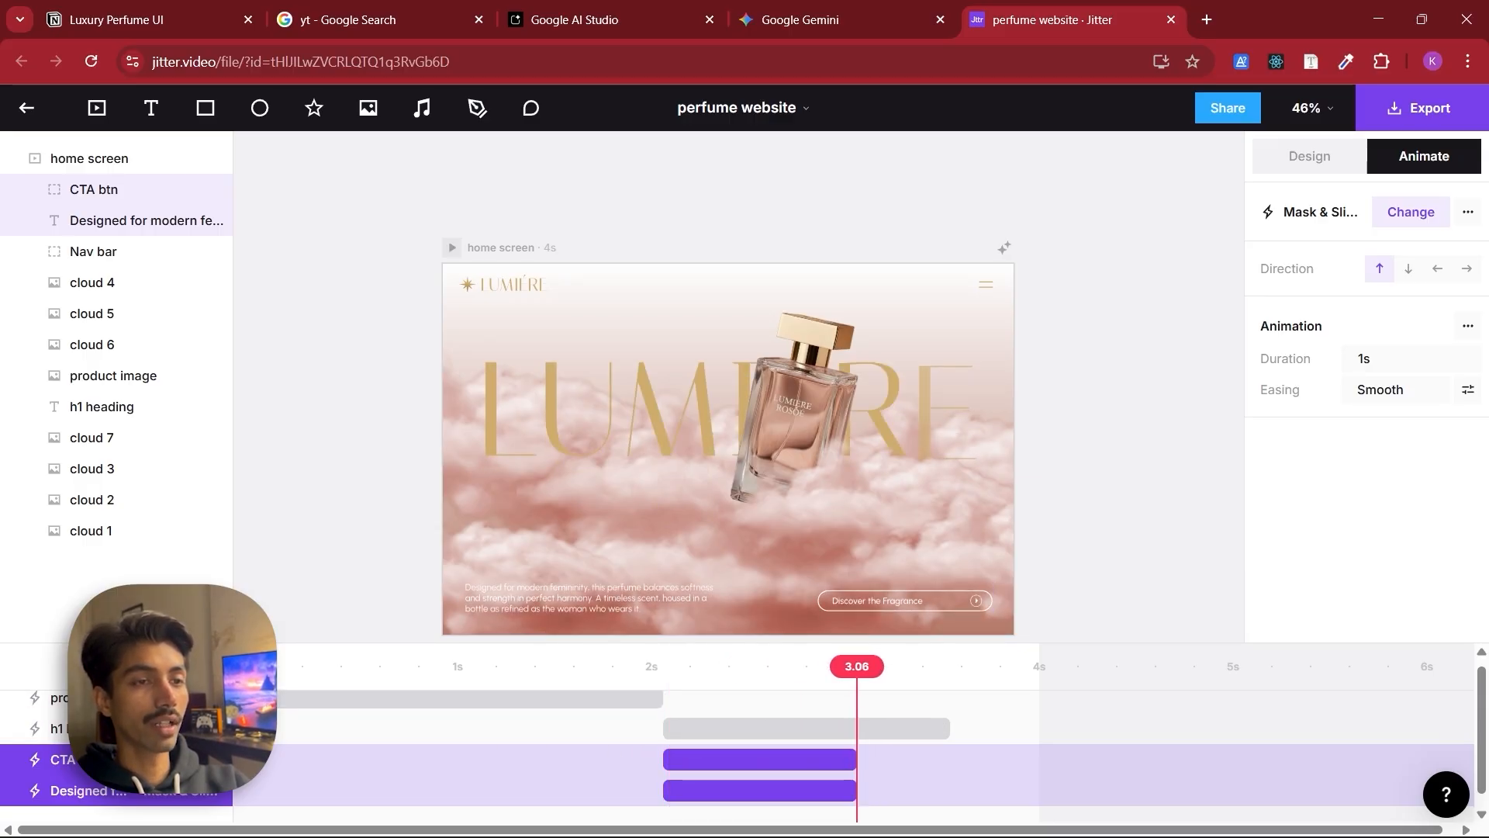
key("space")
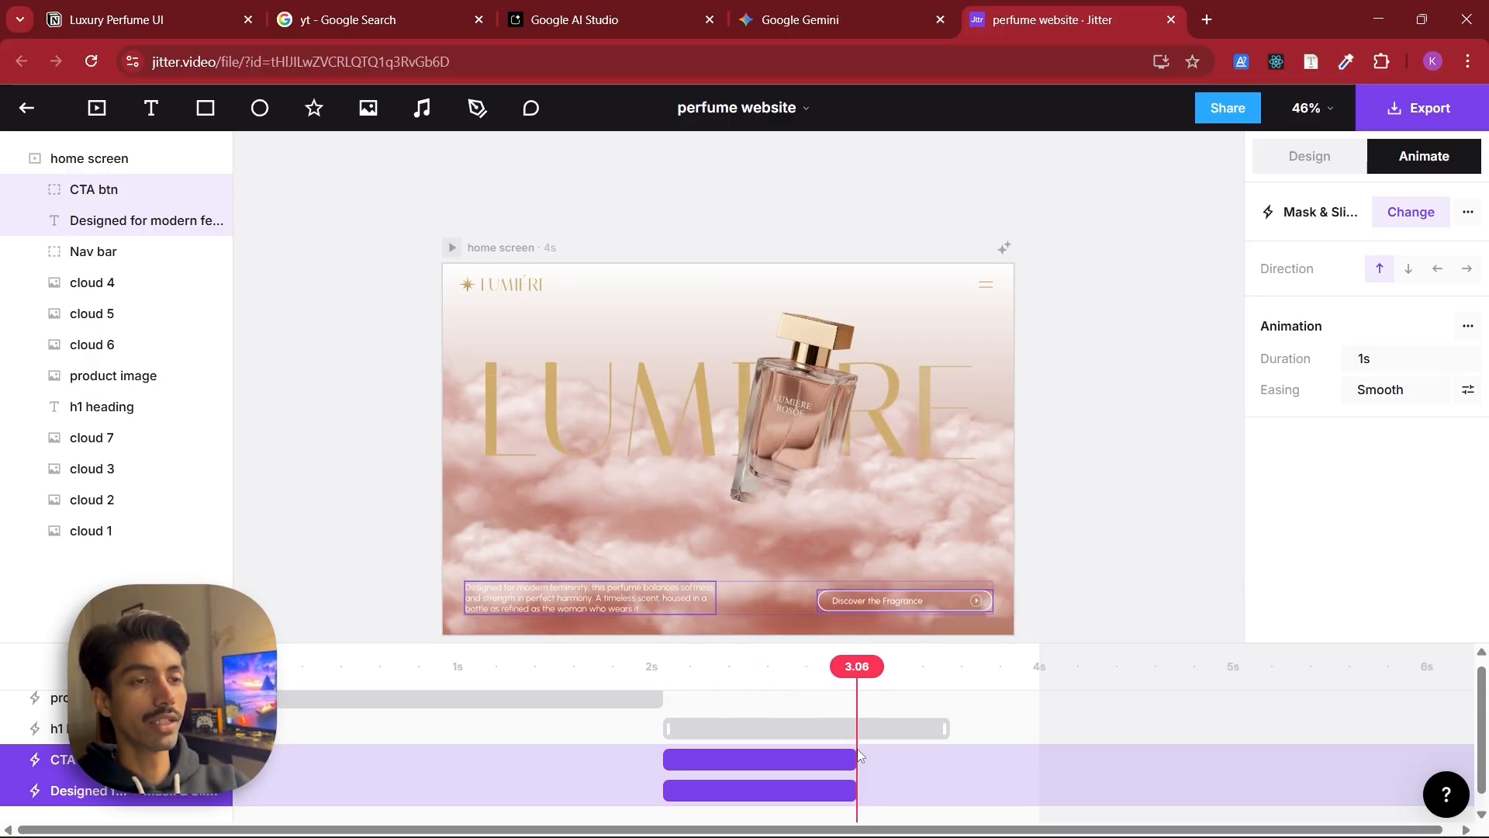
Preview the timeline animation and review the heading, CTA button and paragraph animation clips
left_click(882, 733)
left_click(510, 692)
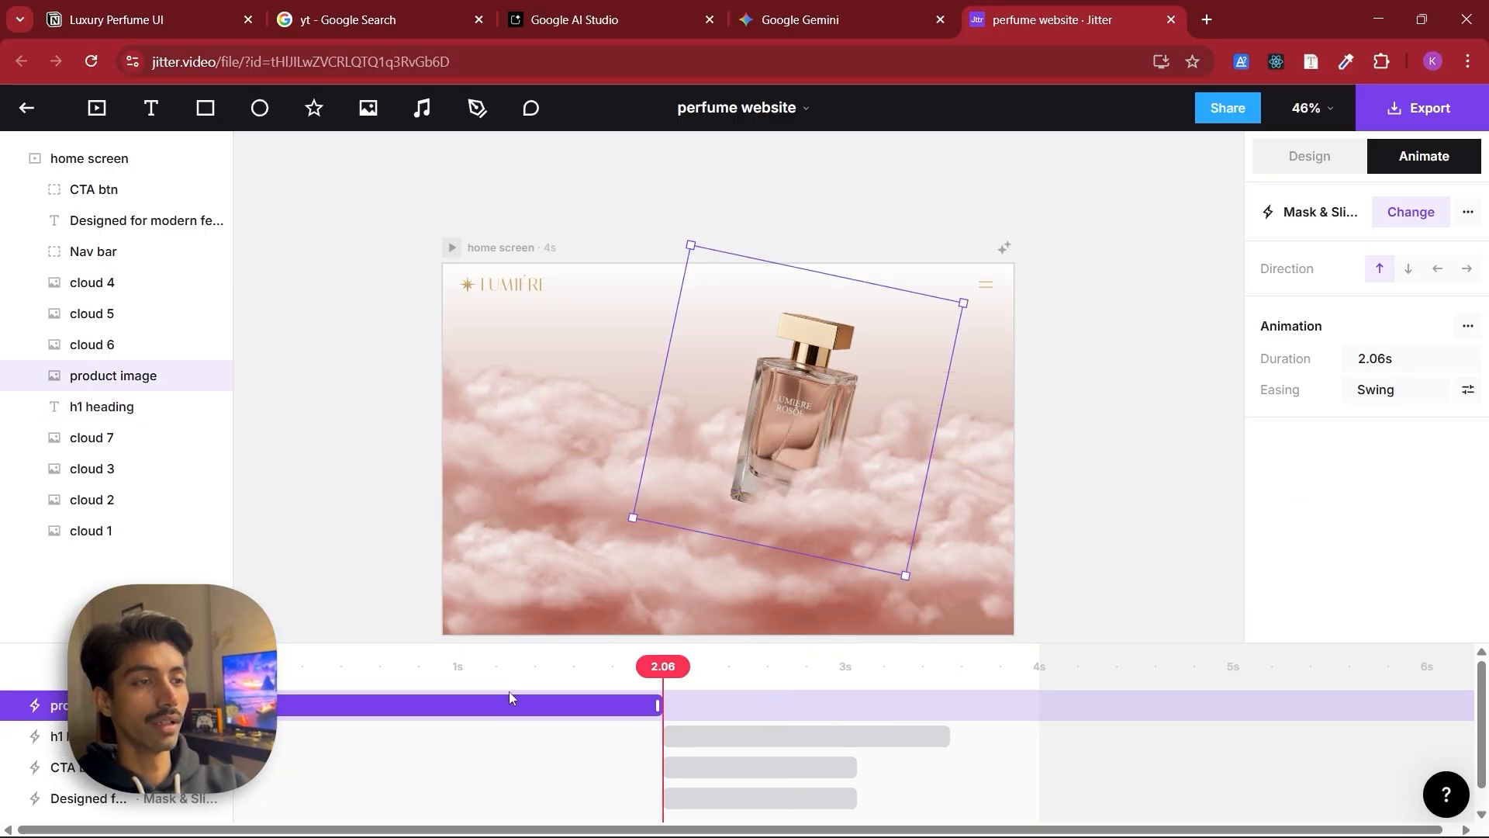
key("space")
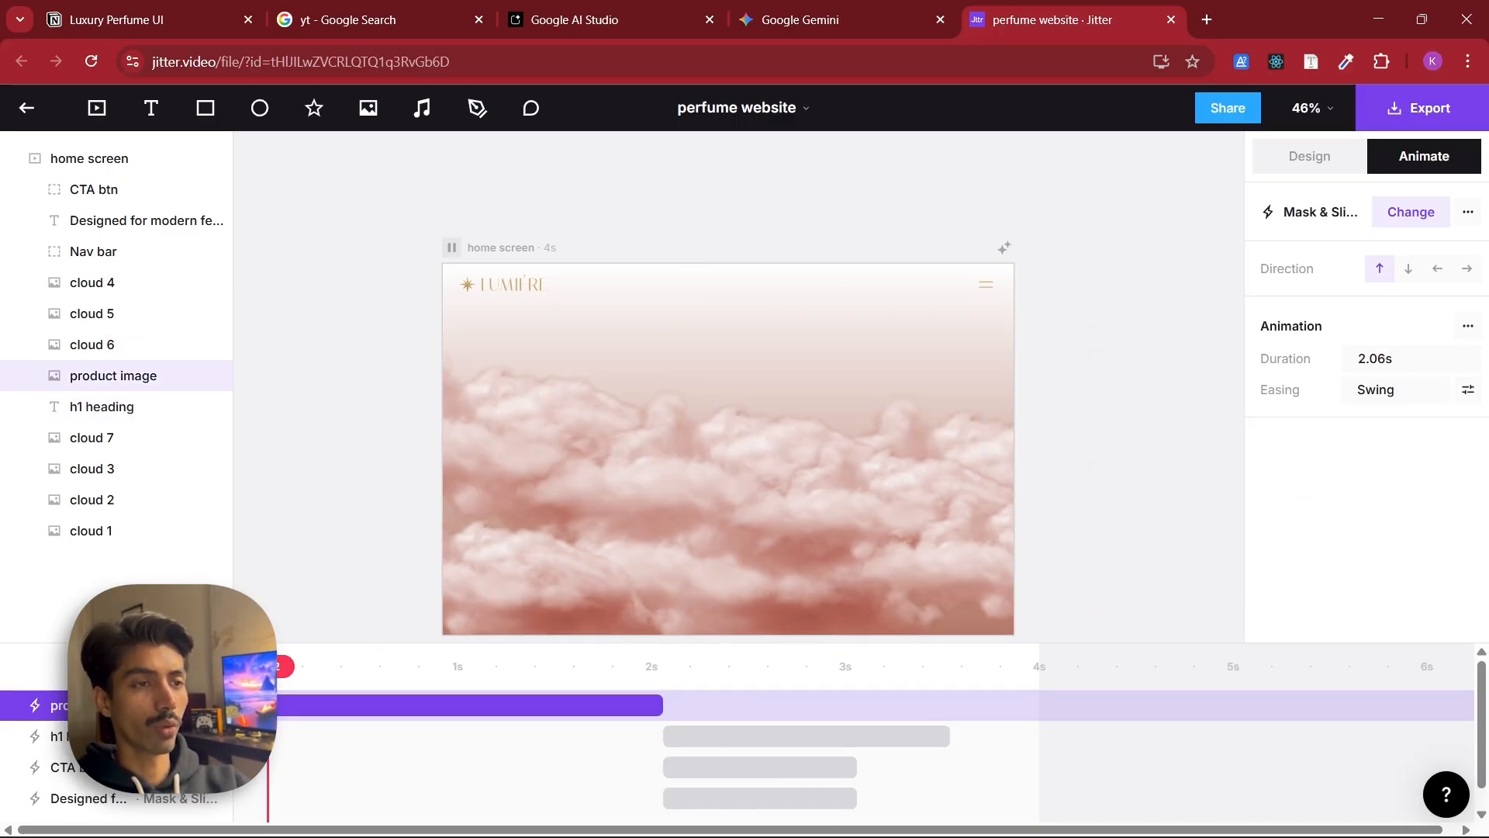
key("space")
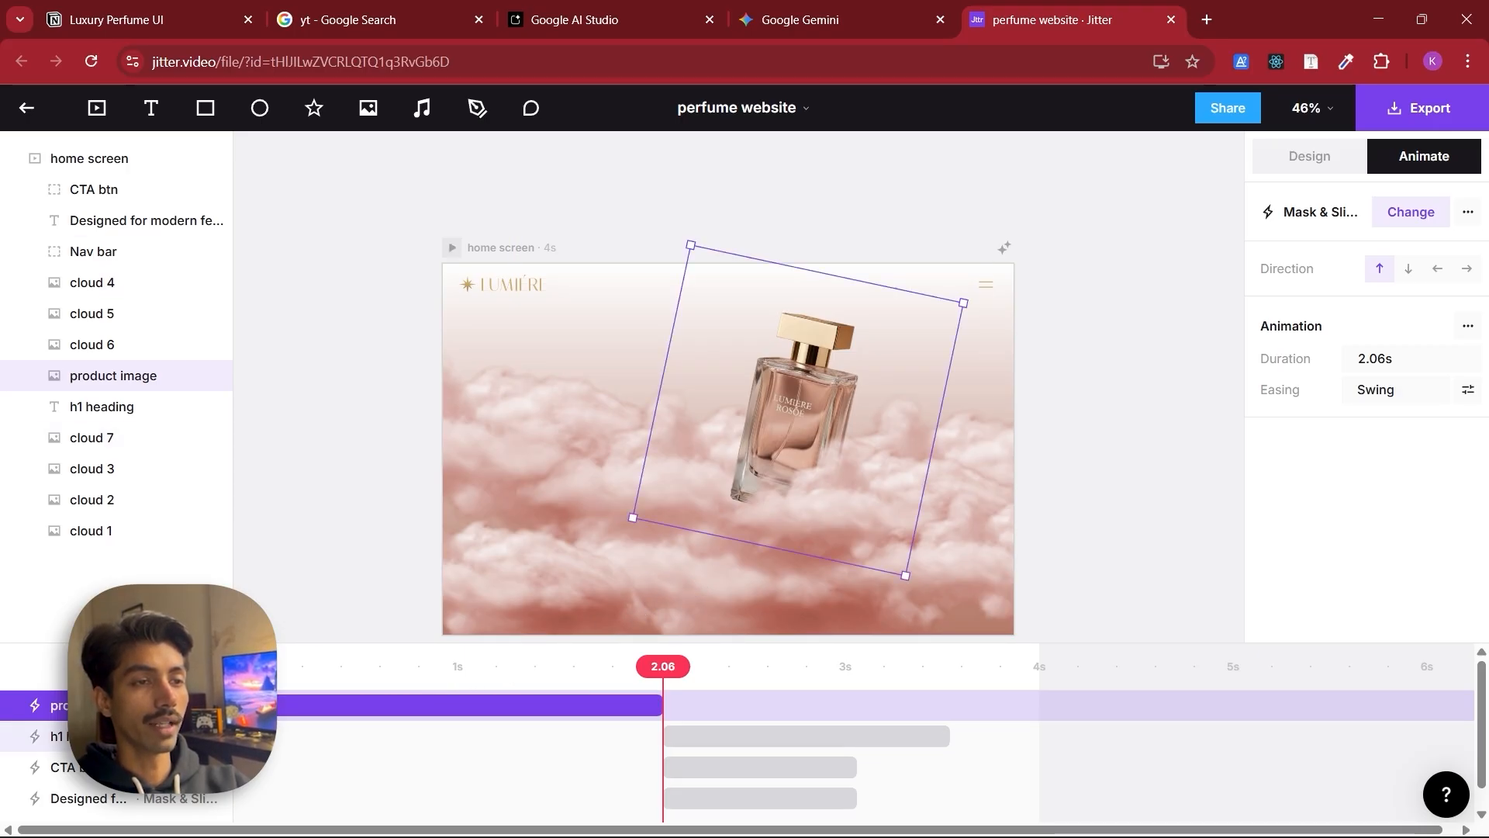
left_click(752, 736)
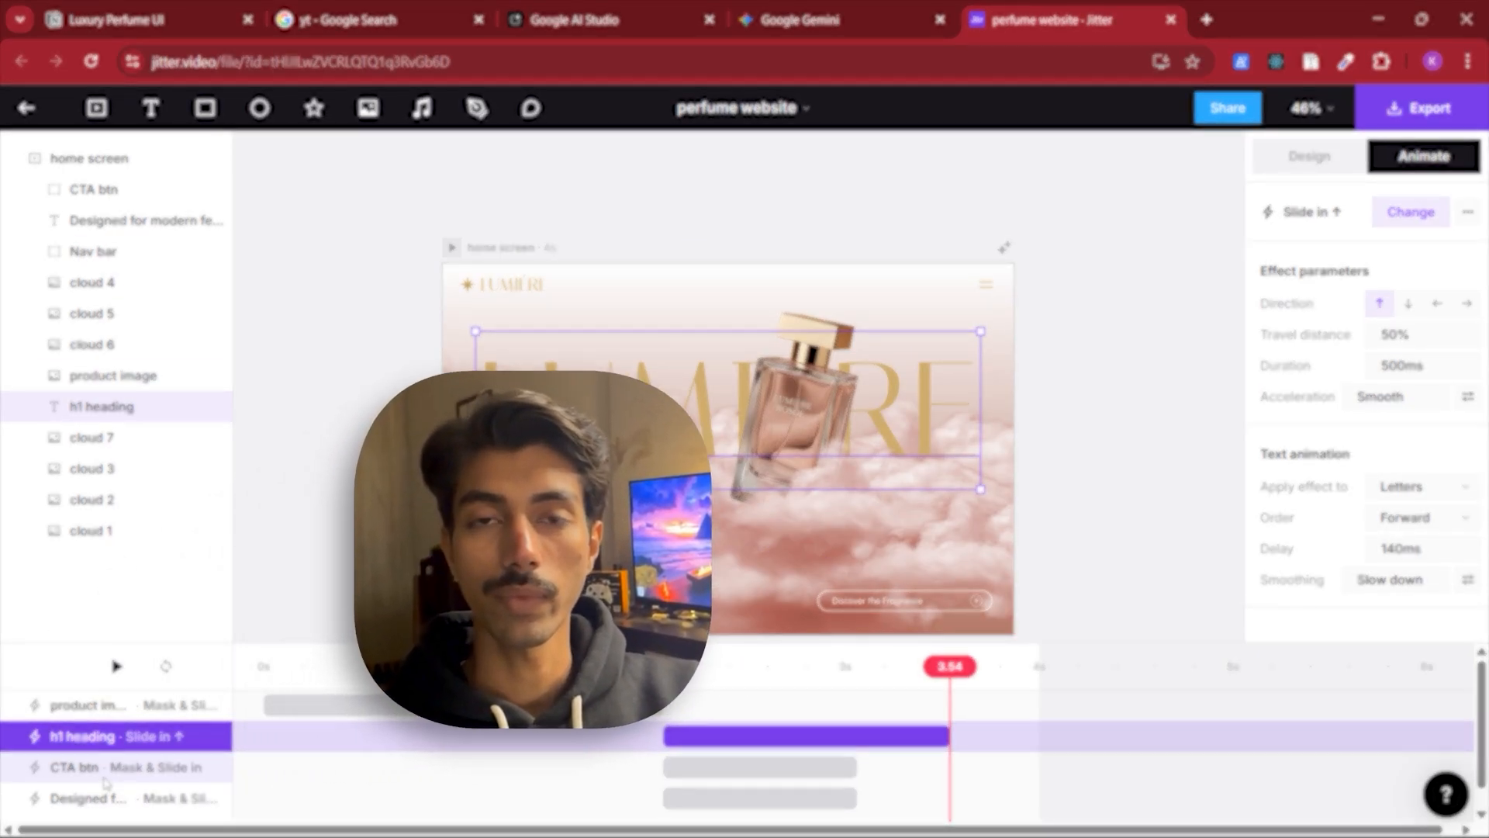
left_click(103, 771)
left_click(102, 805)
left_click(108, 758)
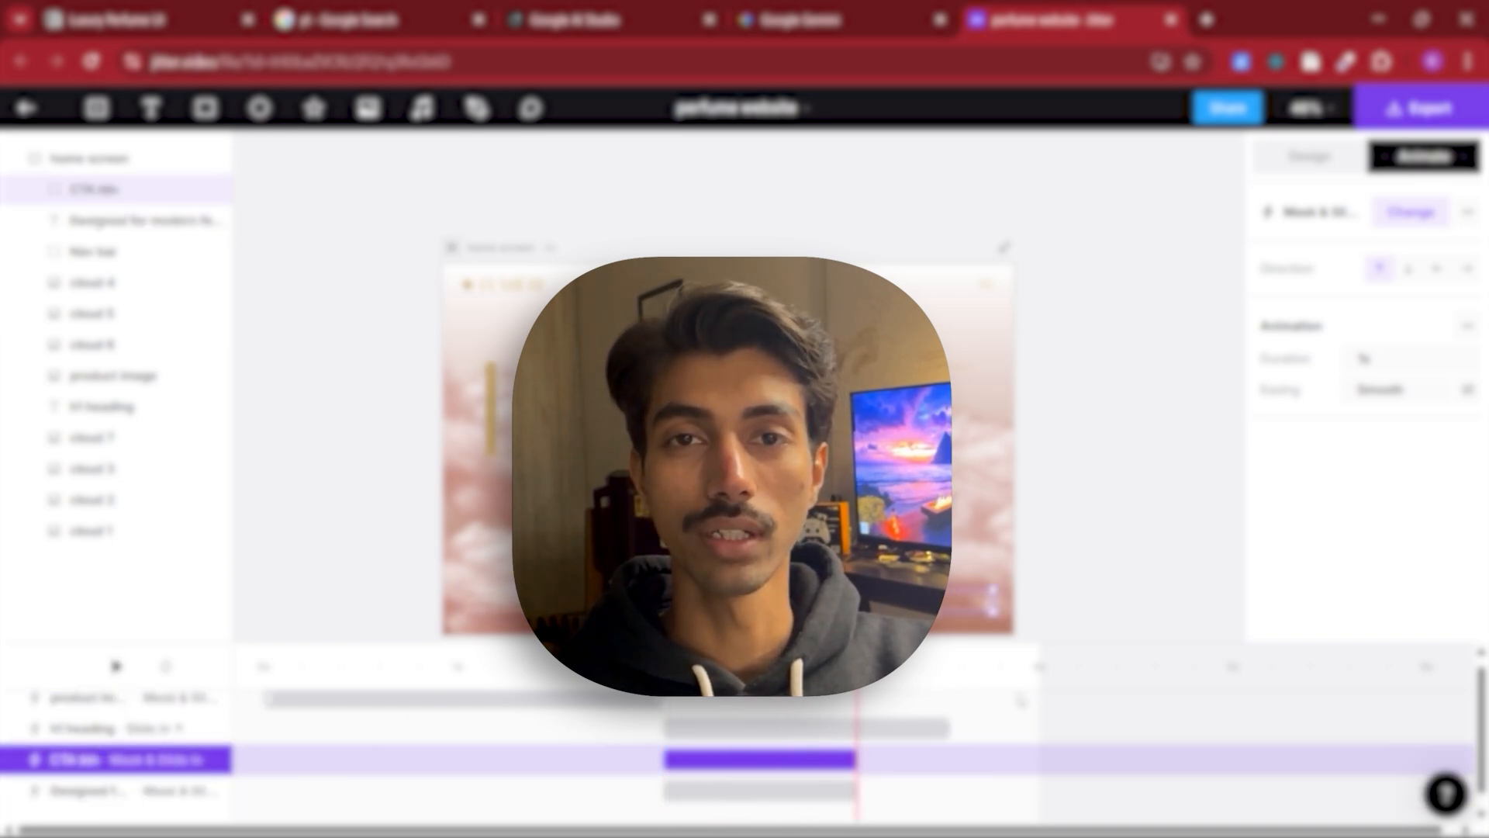
left_click(785, 730)
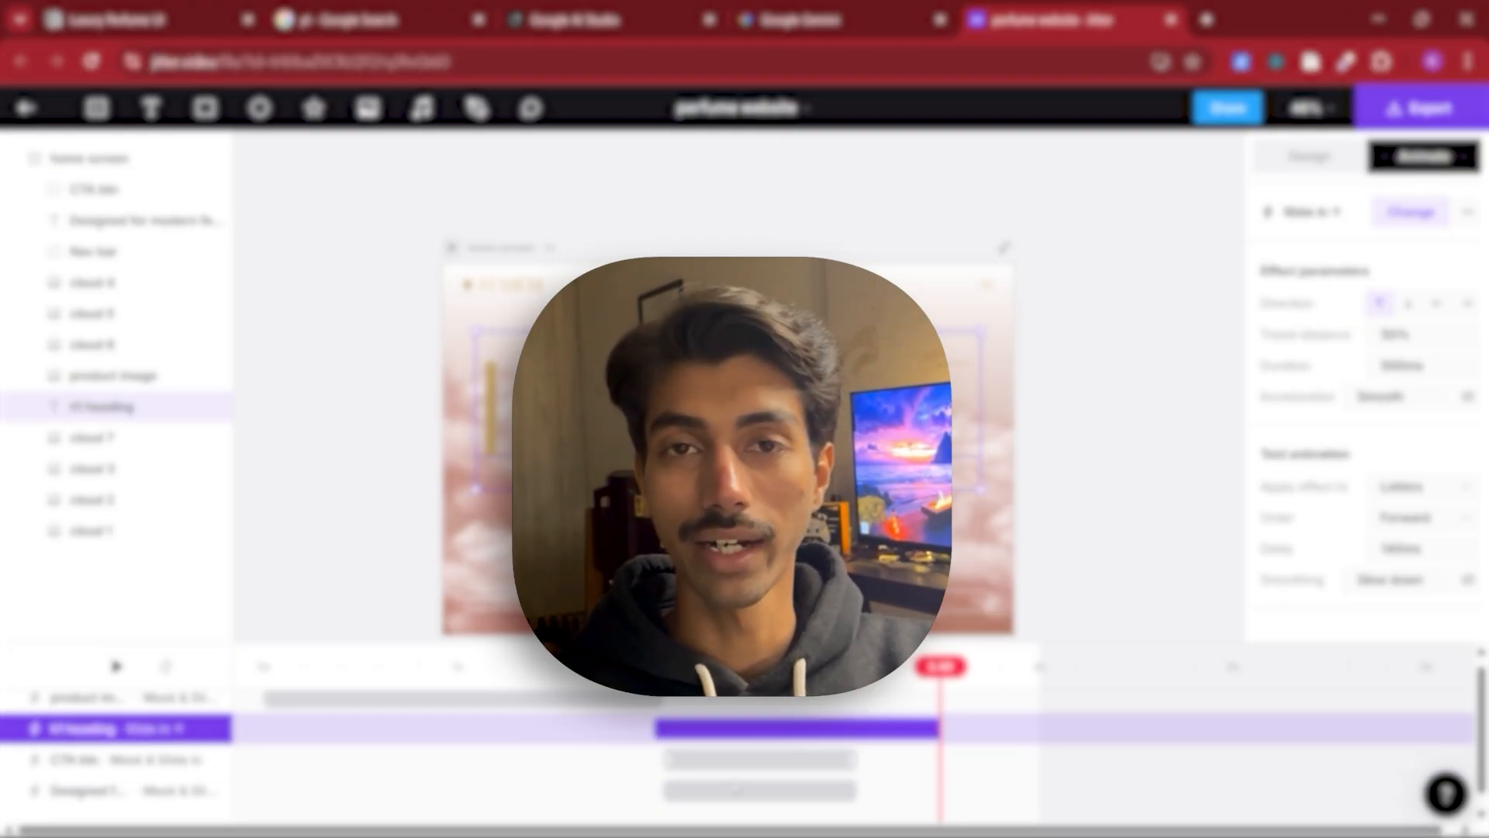
left_click(734, 760)
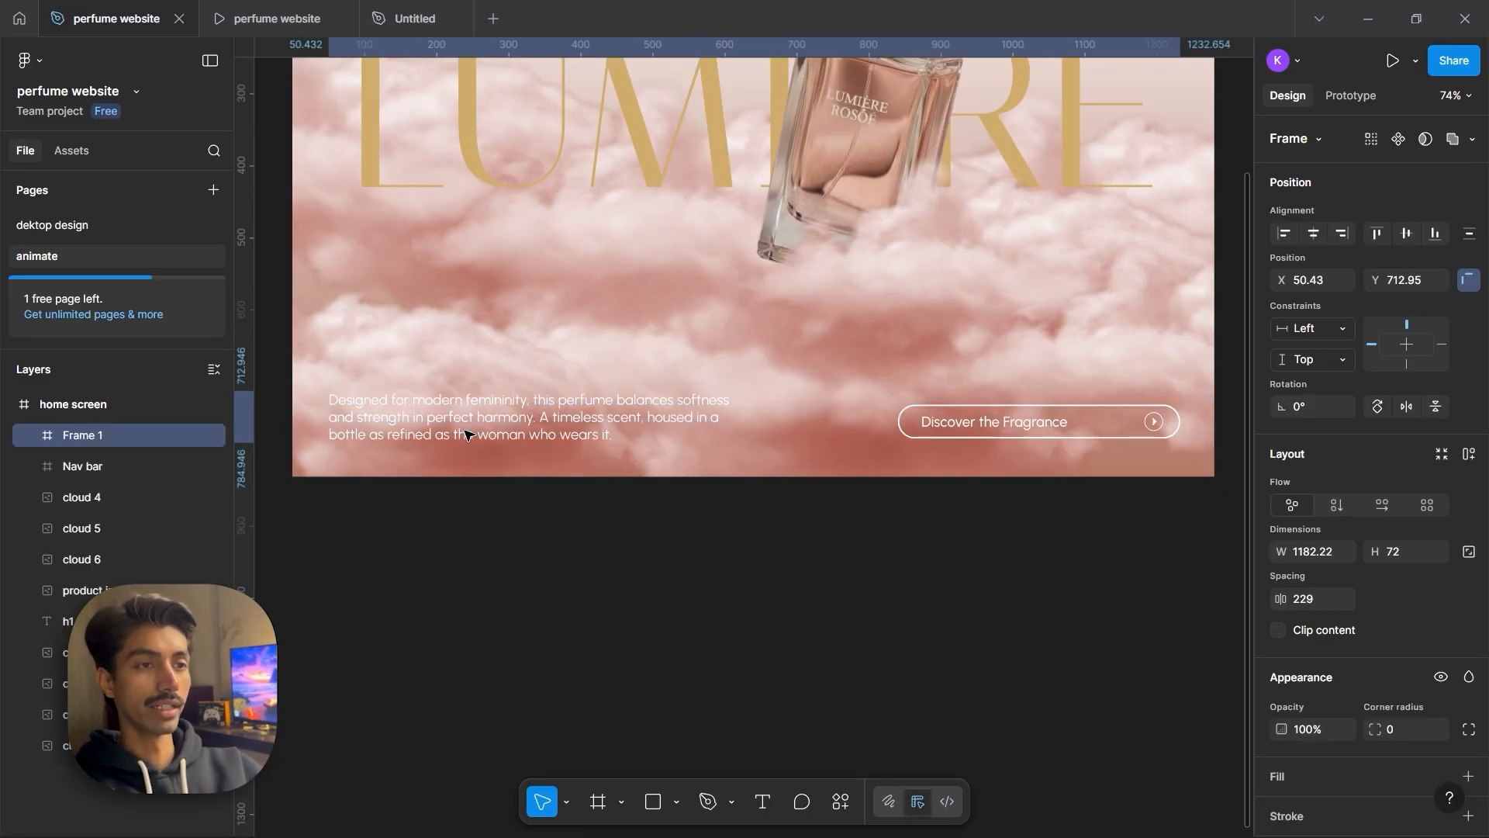
Rename the frame holding the paragraph and CTA button to footer
double_click(95, 439)
type("foo")
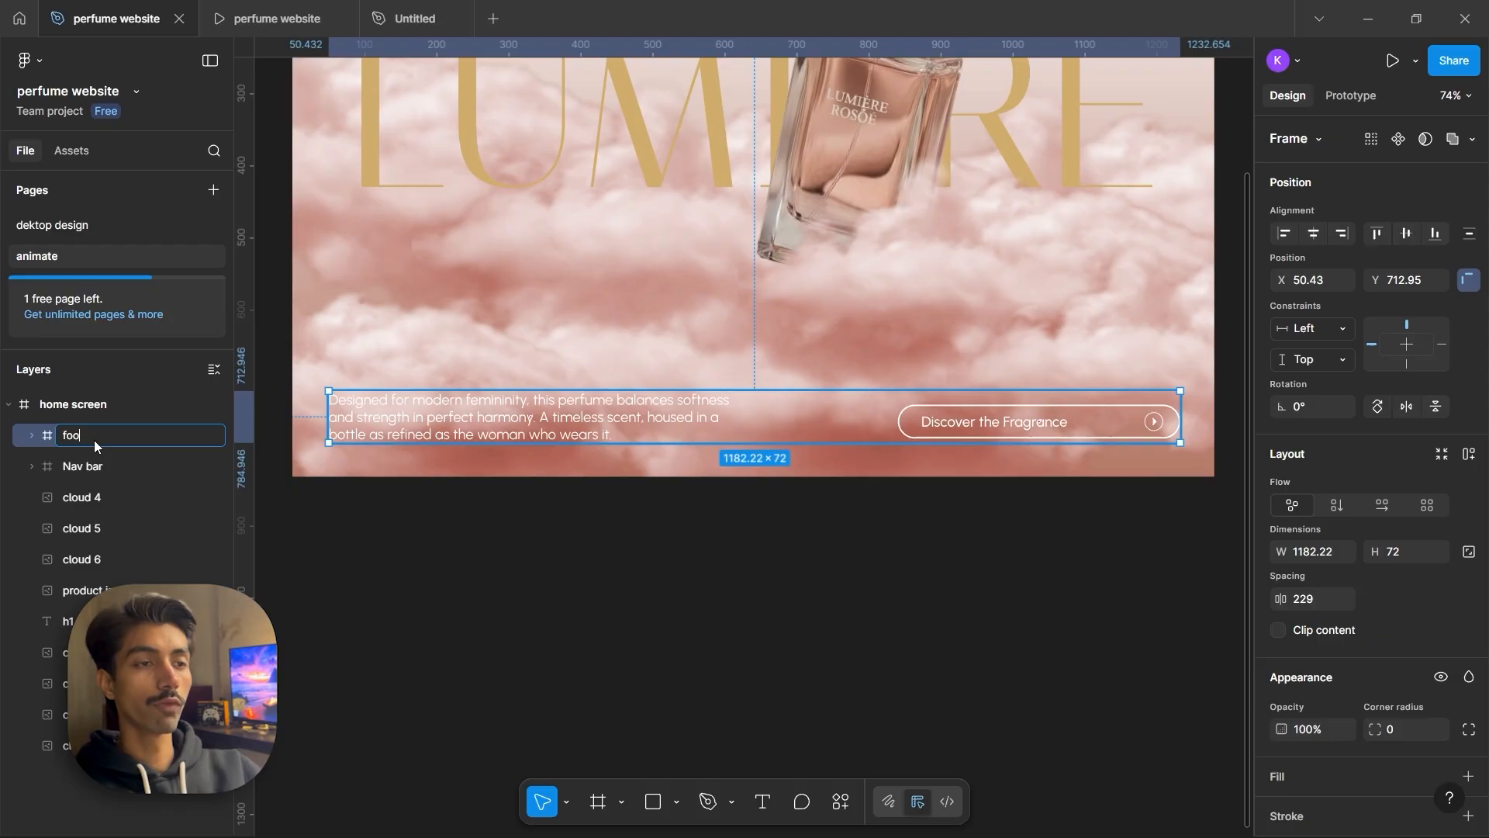
type("ter")
key("Return")
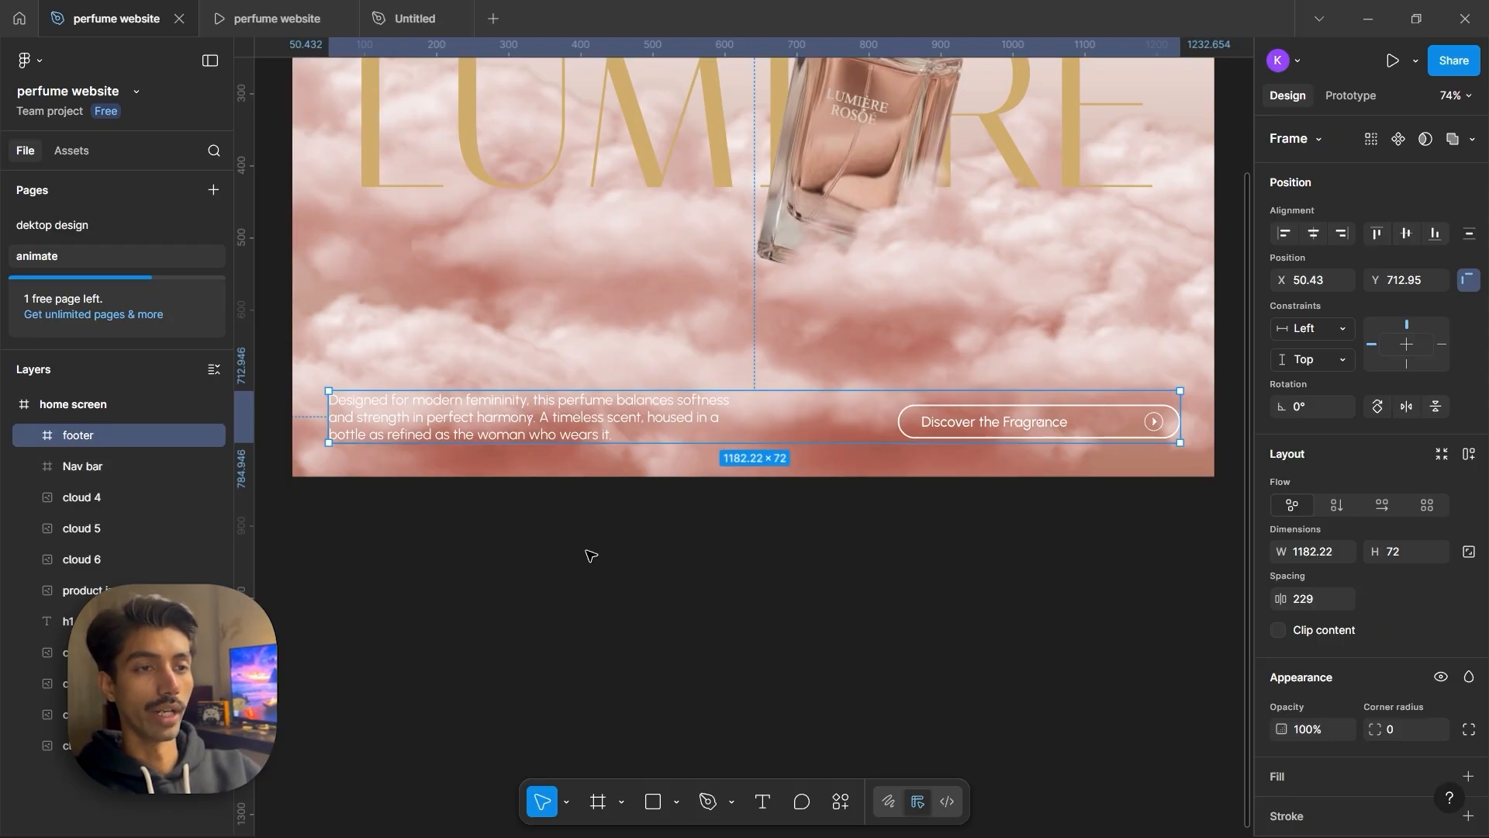
Wrap the product image in its own frame
left_click(108, 621)
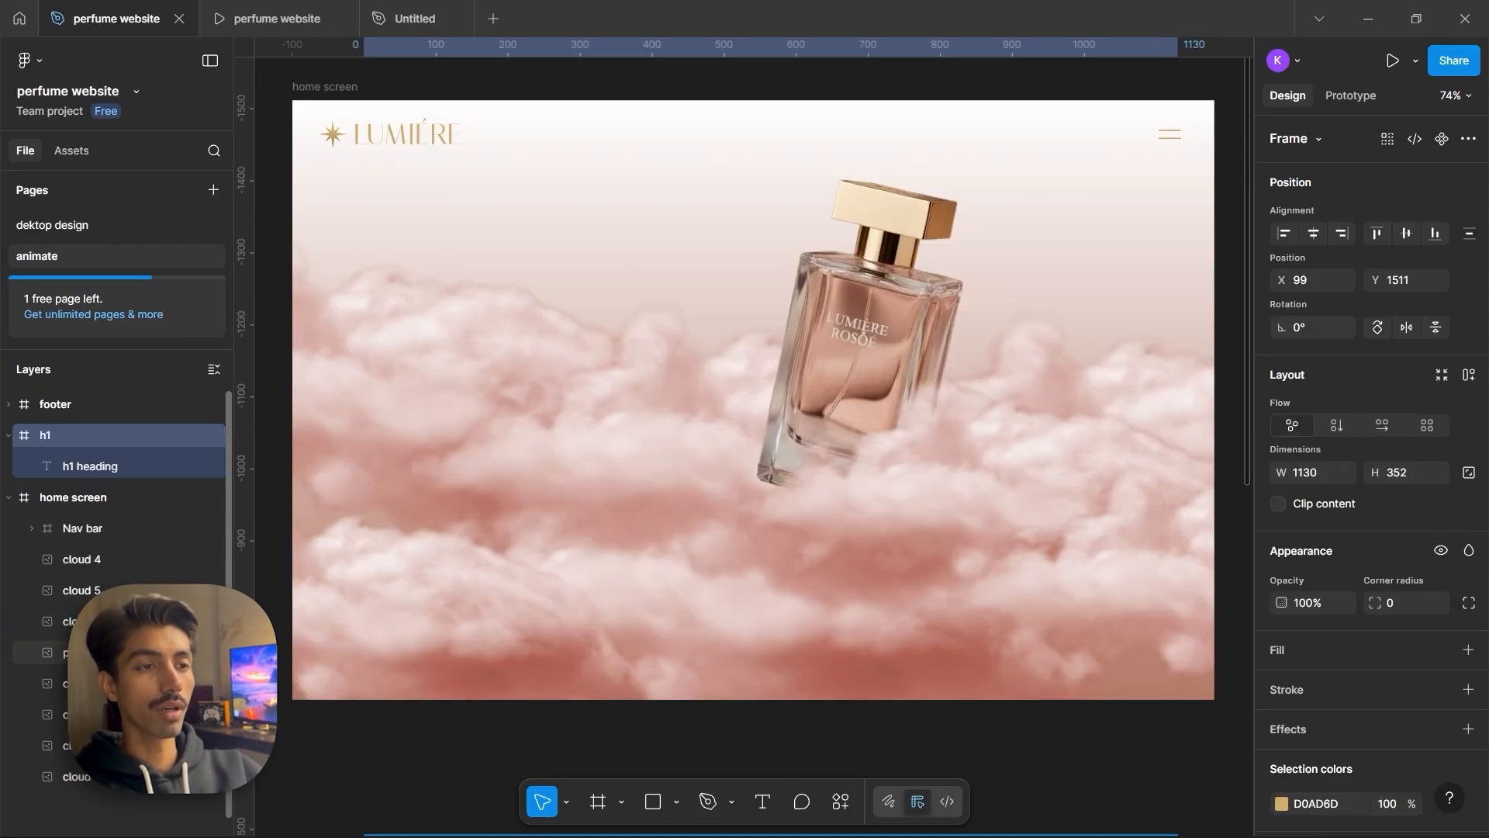
left_click(116, 652)
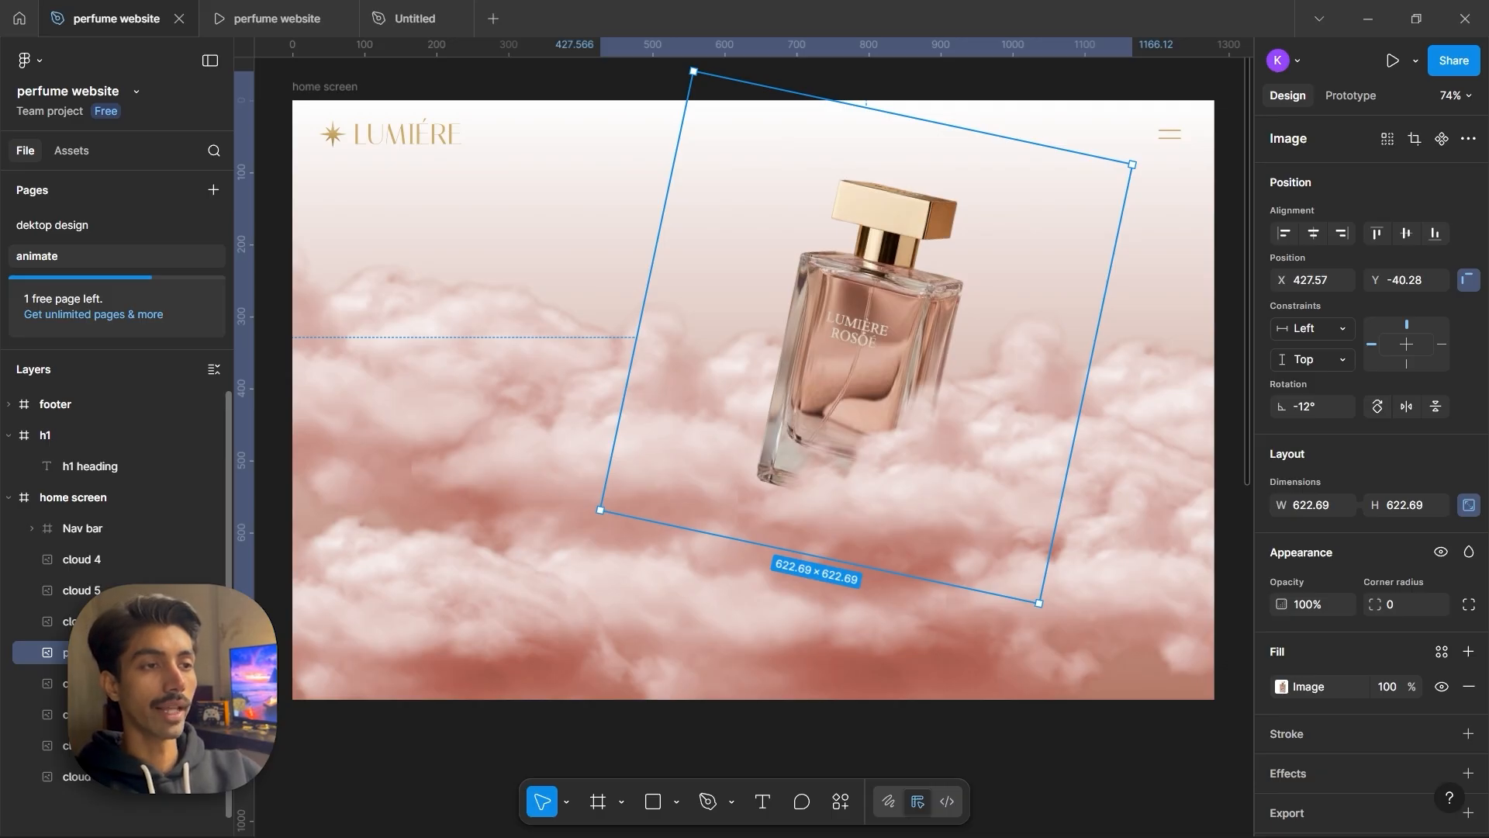
key("ctrl+alt+g")
left_click_drag(1375, 281, 1166, 262)
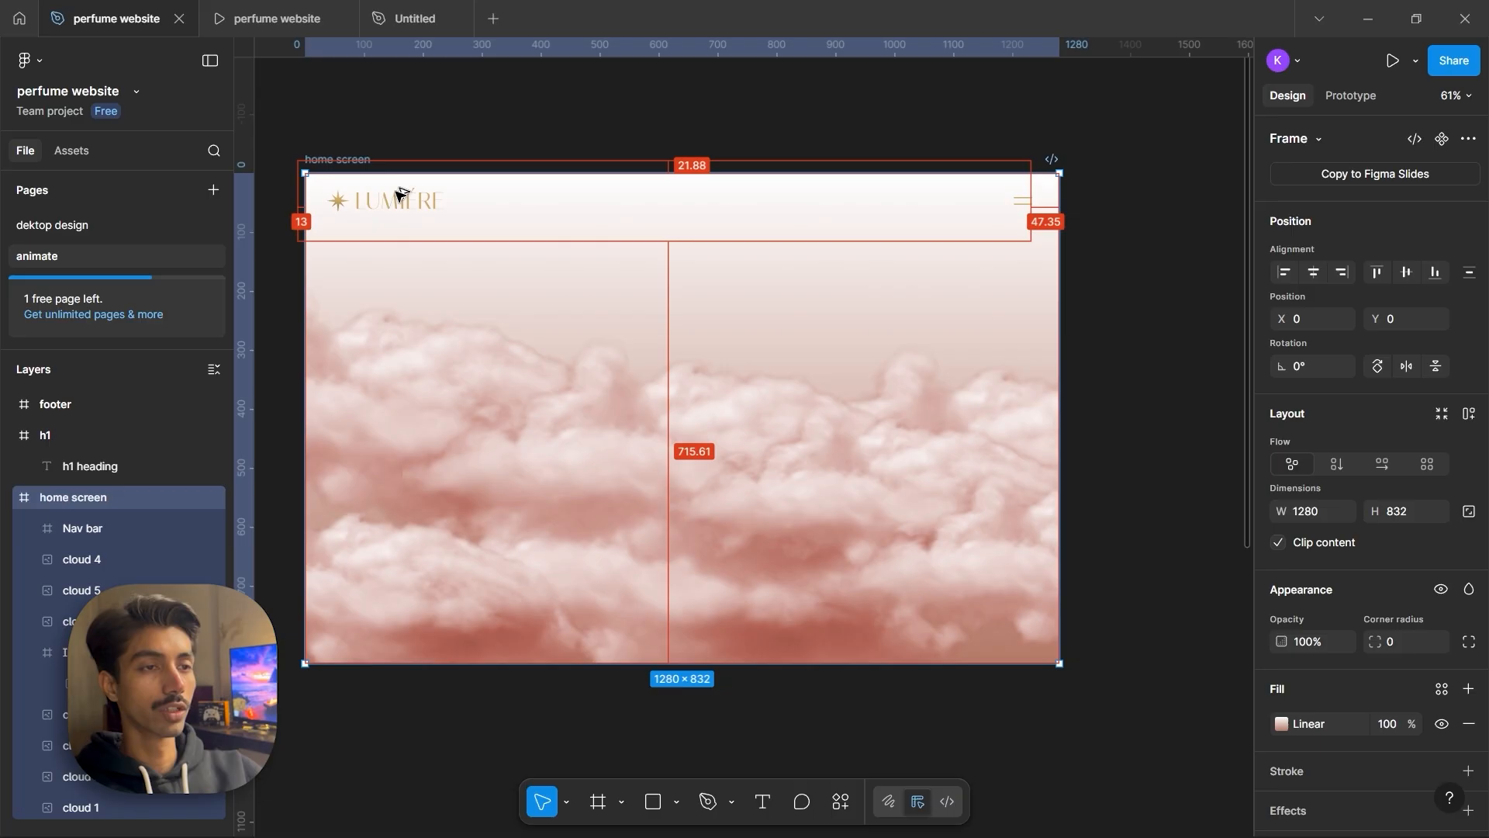
Duplicate the home screen frame and place the copy to its right
left_click_drag(349, 159, 1171, 183)
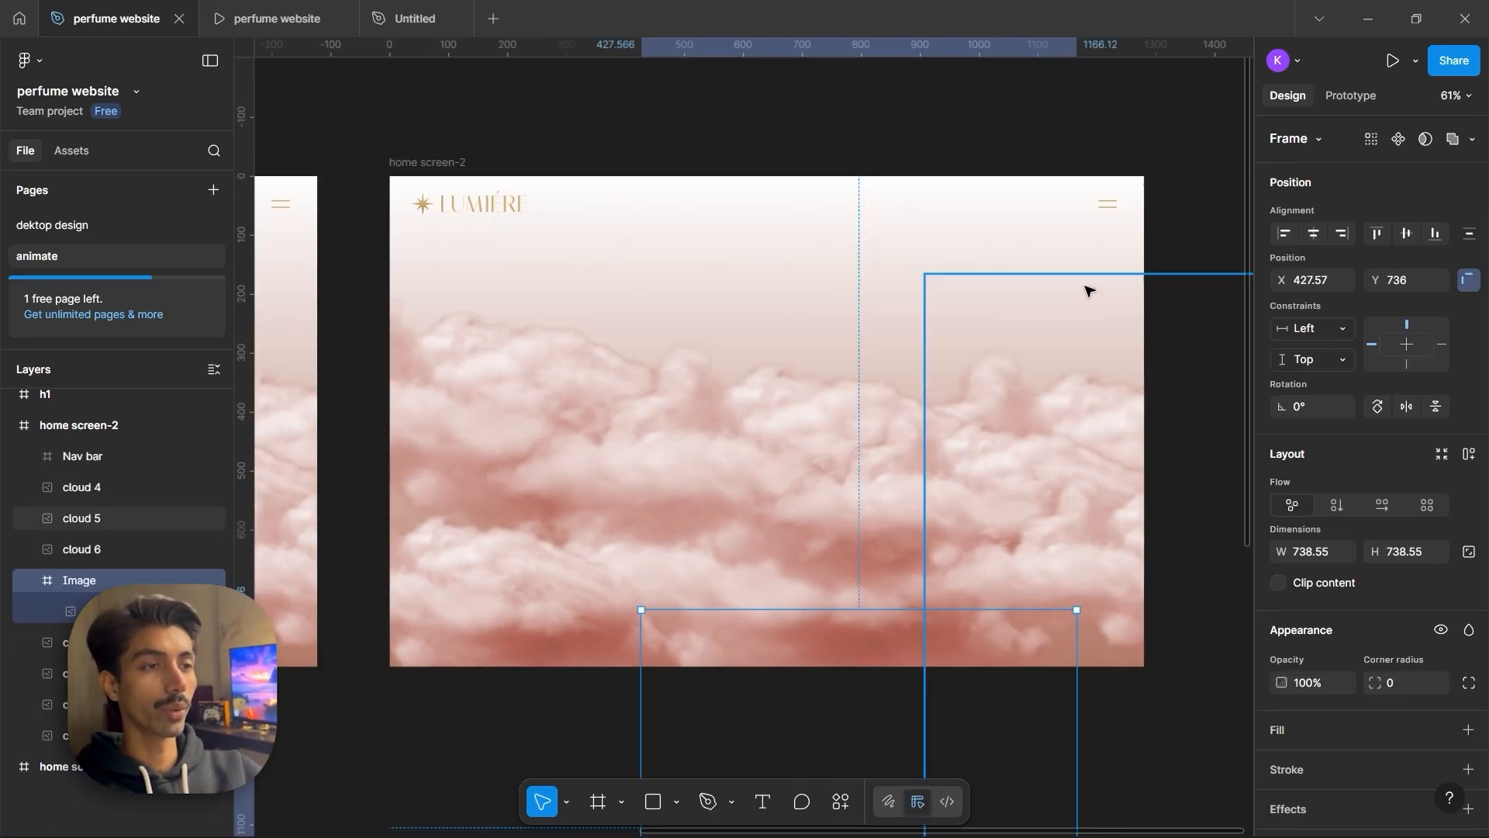
left_click_drag(1375, 280, 240, 279)
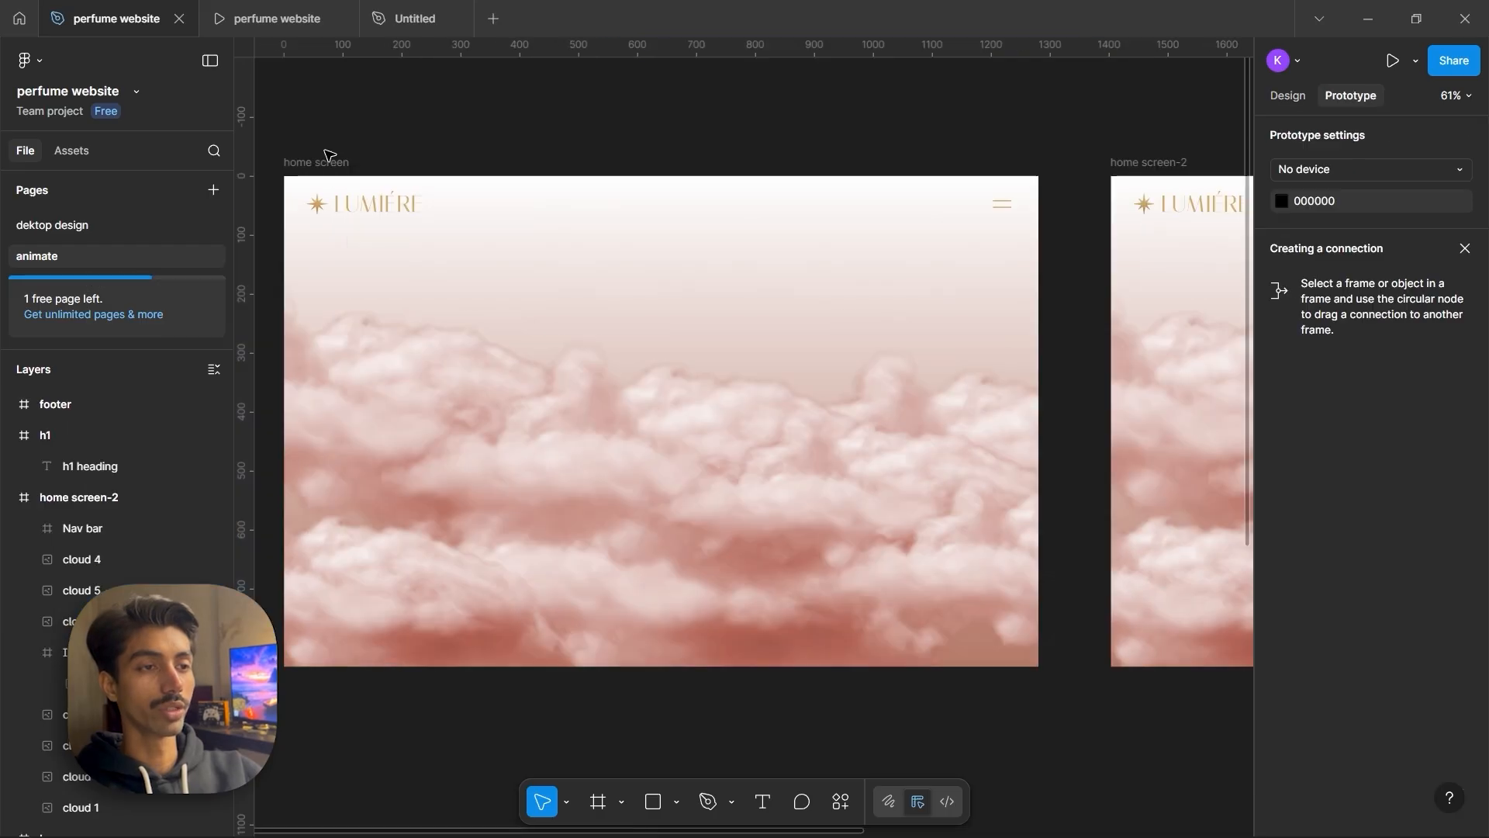
Connect the home screen frame to home screen-2 with a prototype navigation interaction
left_click(329, 157)
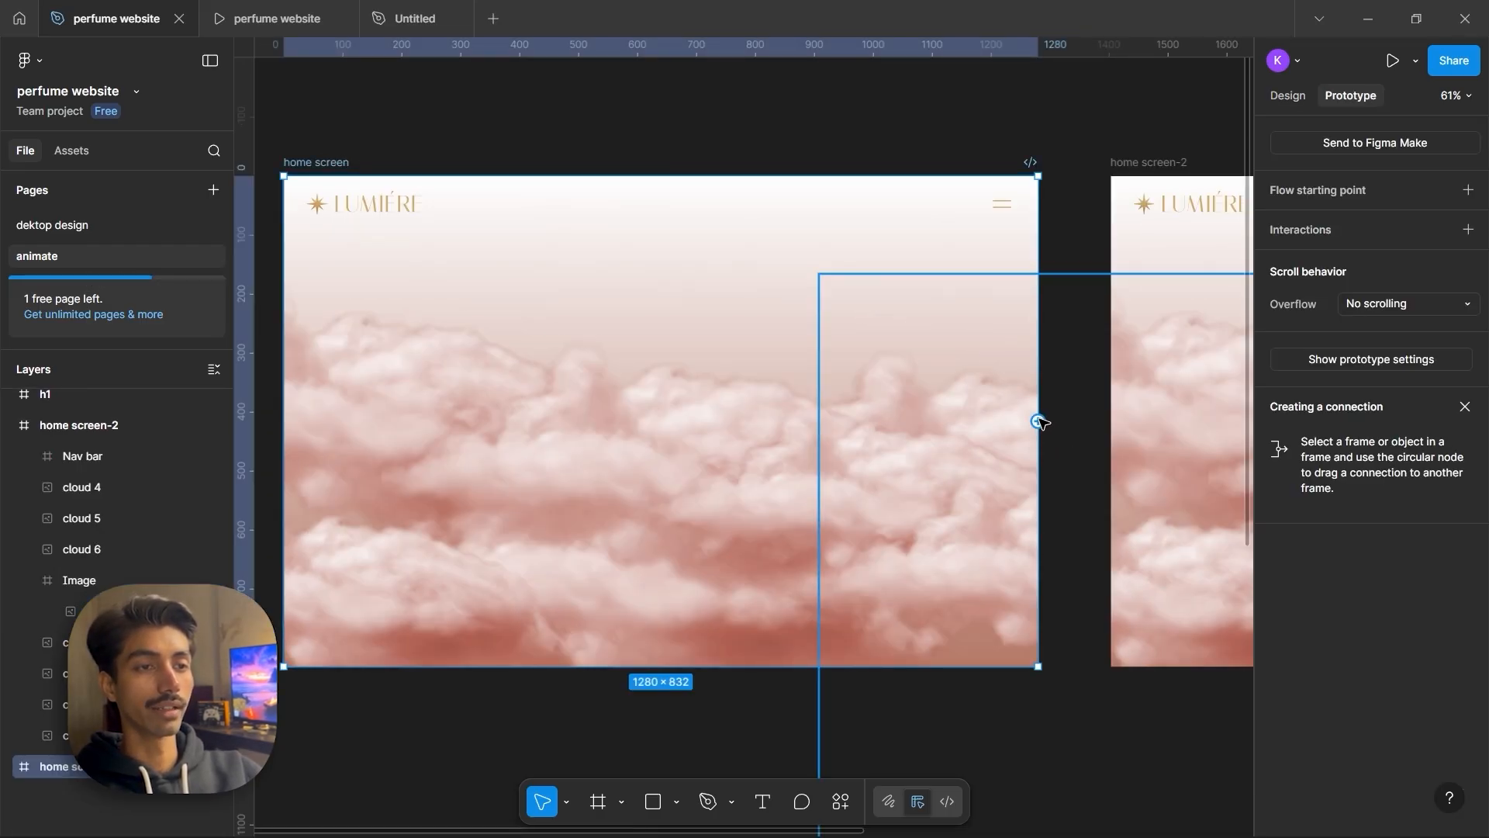
left_click_drag(1039, 421, 1163, 349)
scroll(1119, 246, "right", 5)
scroll(1008, 247, "down", 3)
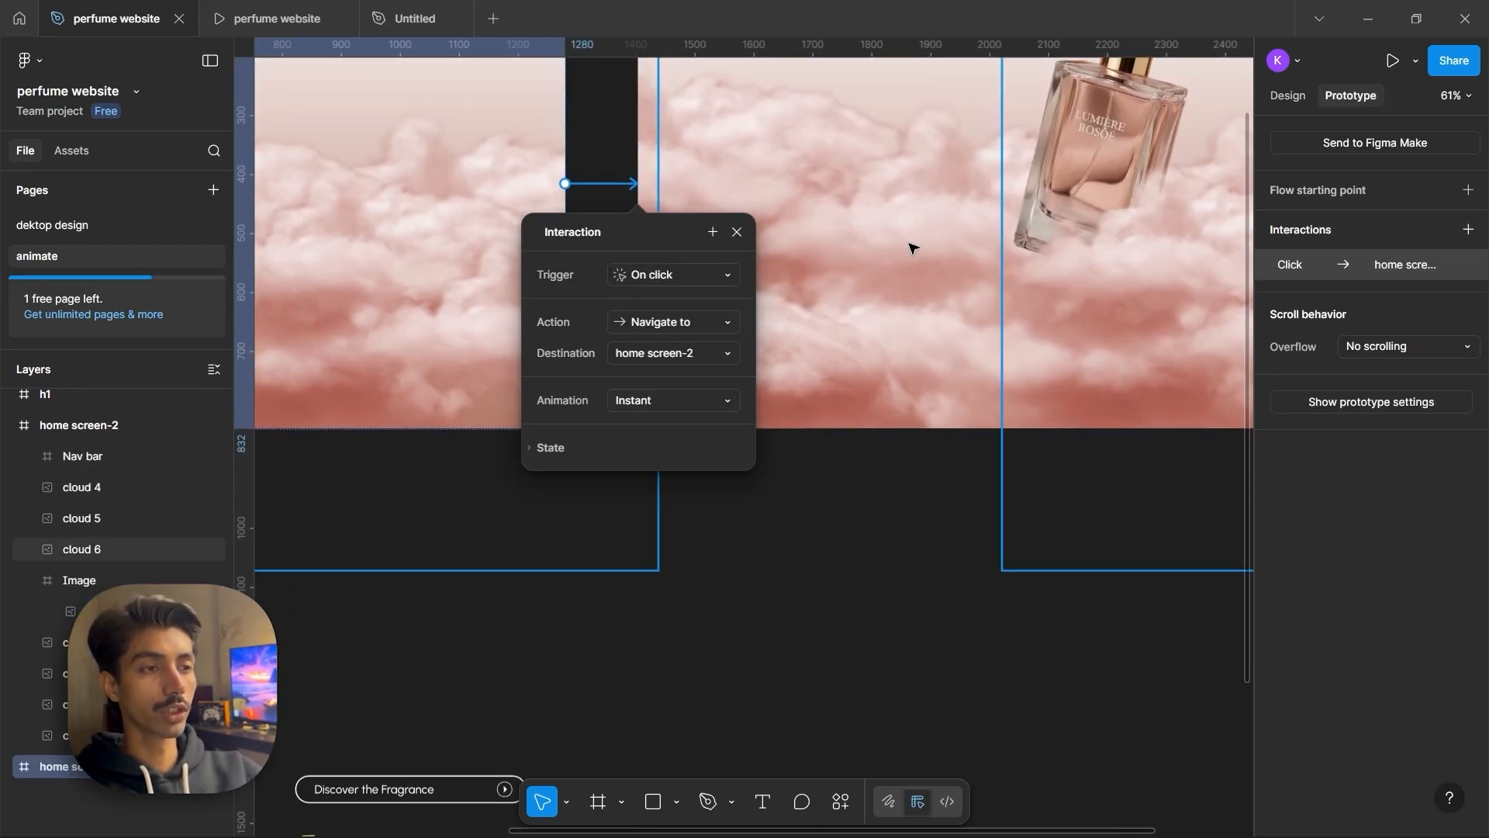
Set the interaction trigger to After delay with a 200 ms delay
left_click(689, 273)
left_click(690, 513)
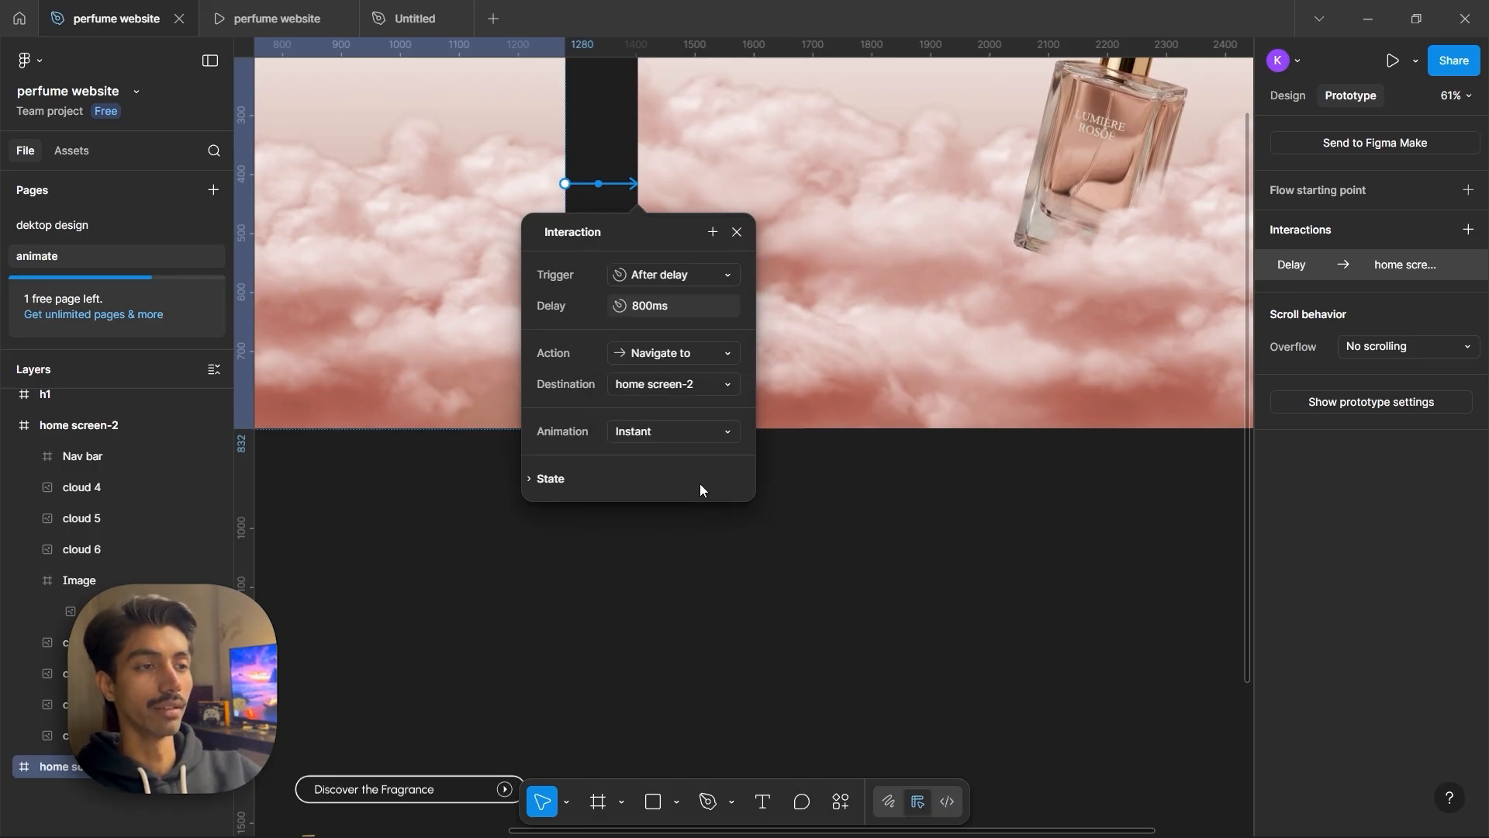
left_click(645, 305)
type("200")
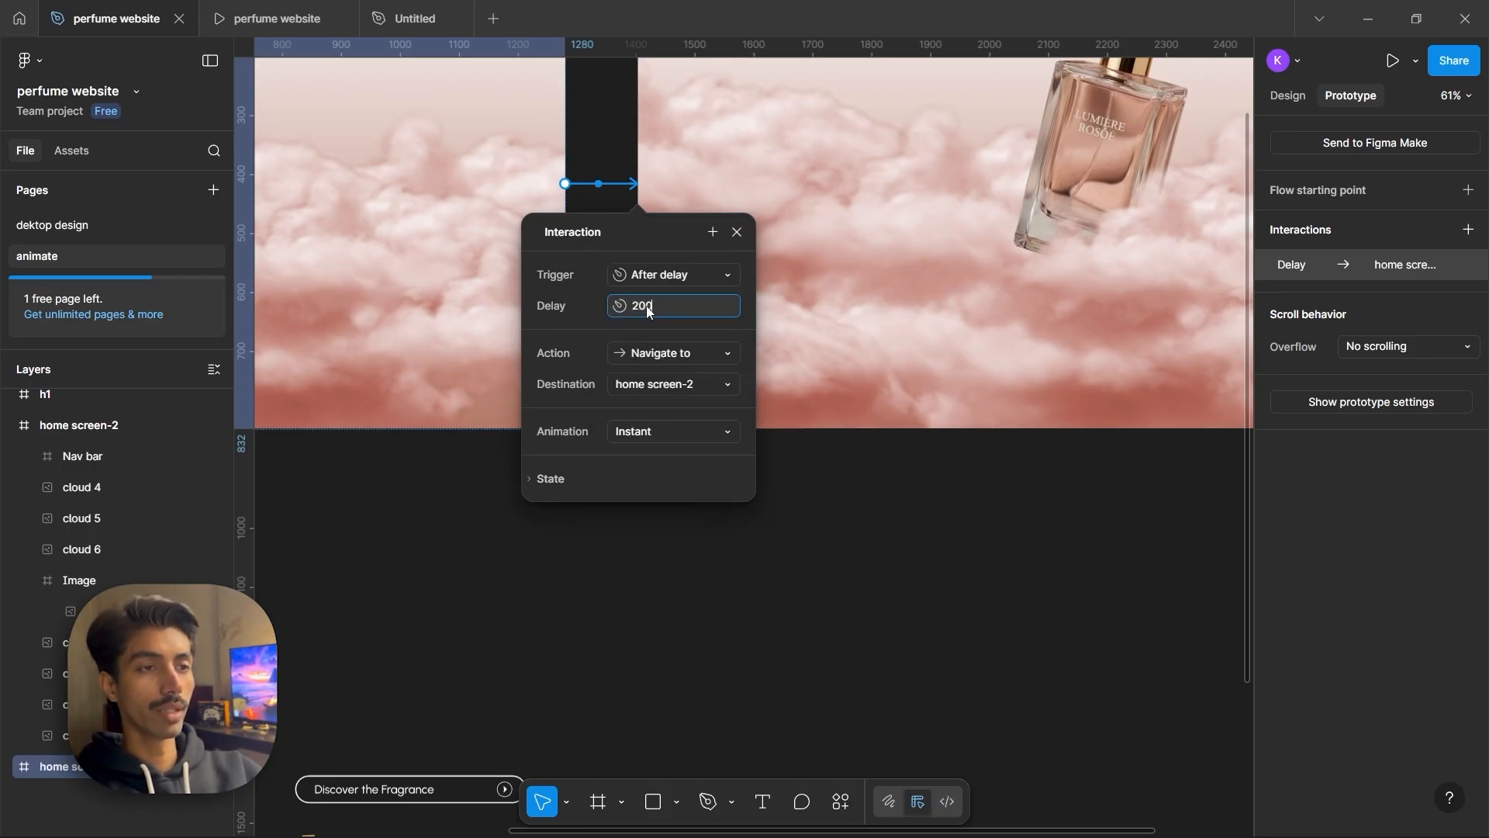
key("Return")
Set the transition animation to Slide in upward with Animate matching layers enabled
left_click(653, 428)
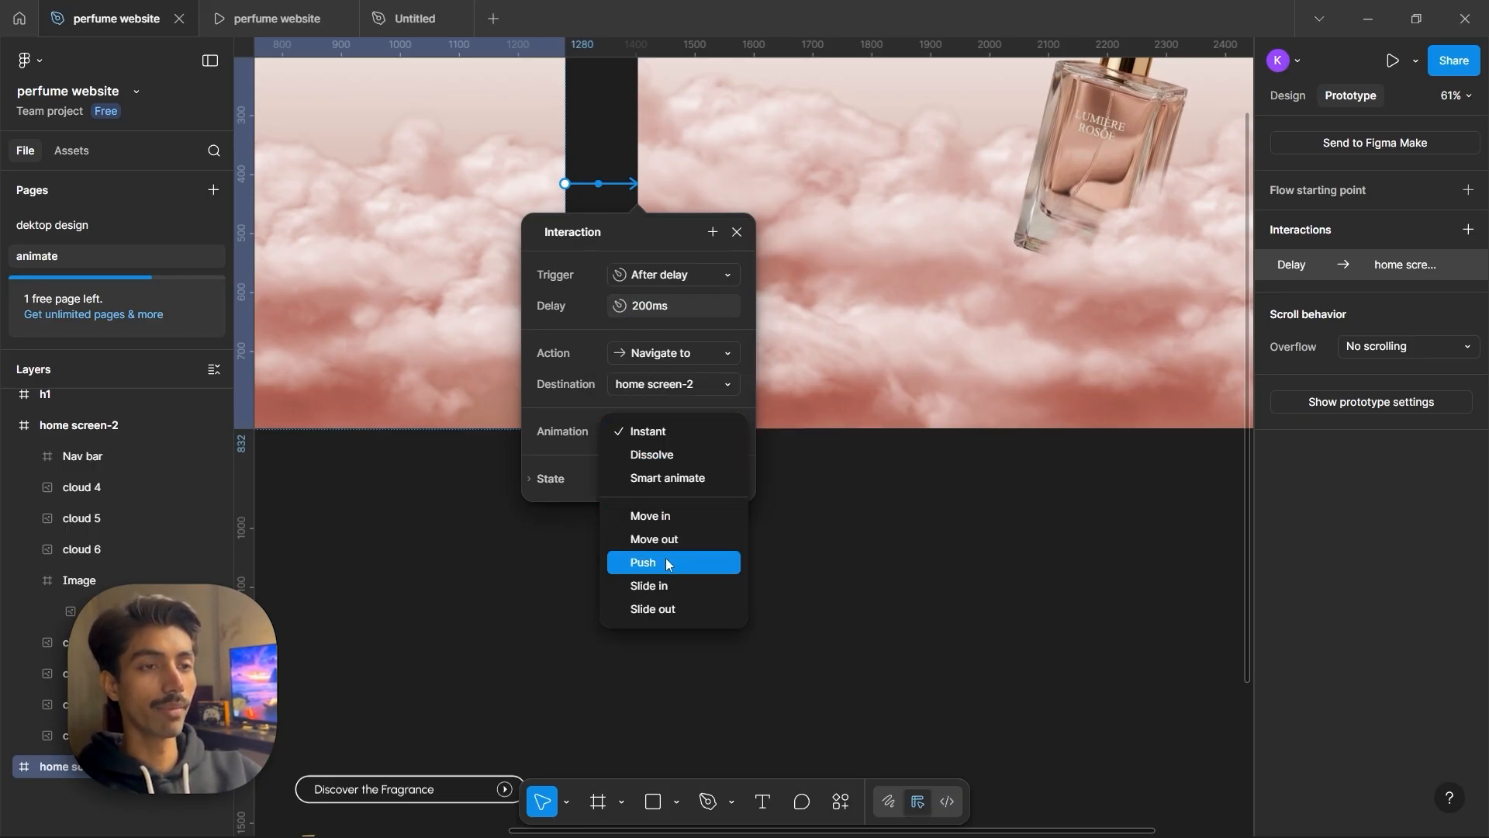
left_click(664, 588)
left_click(722, 493)
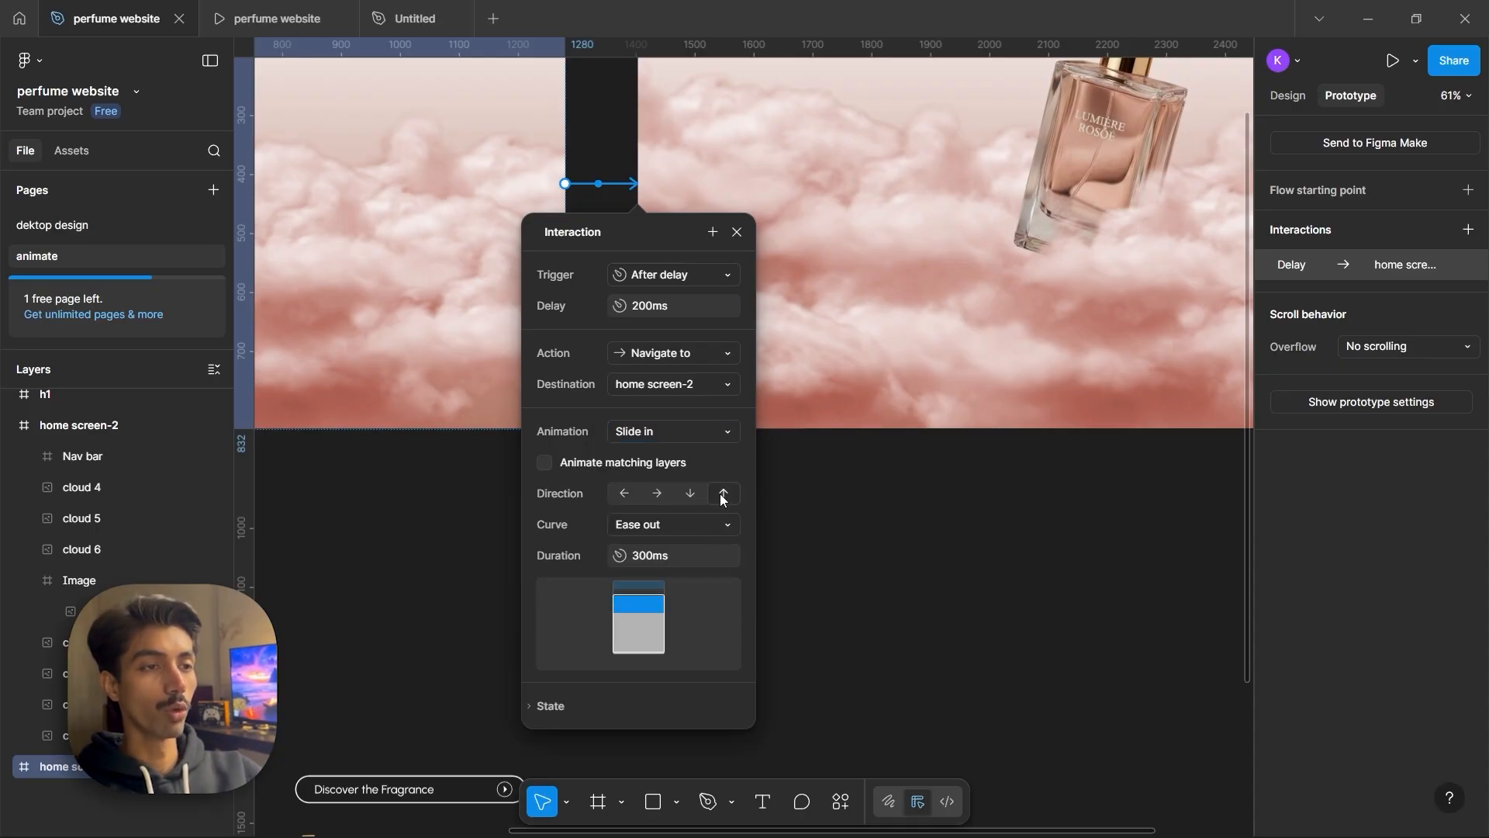
left_click(544, 461)
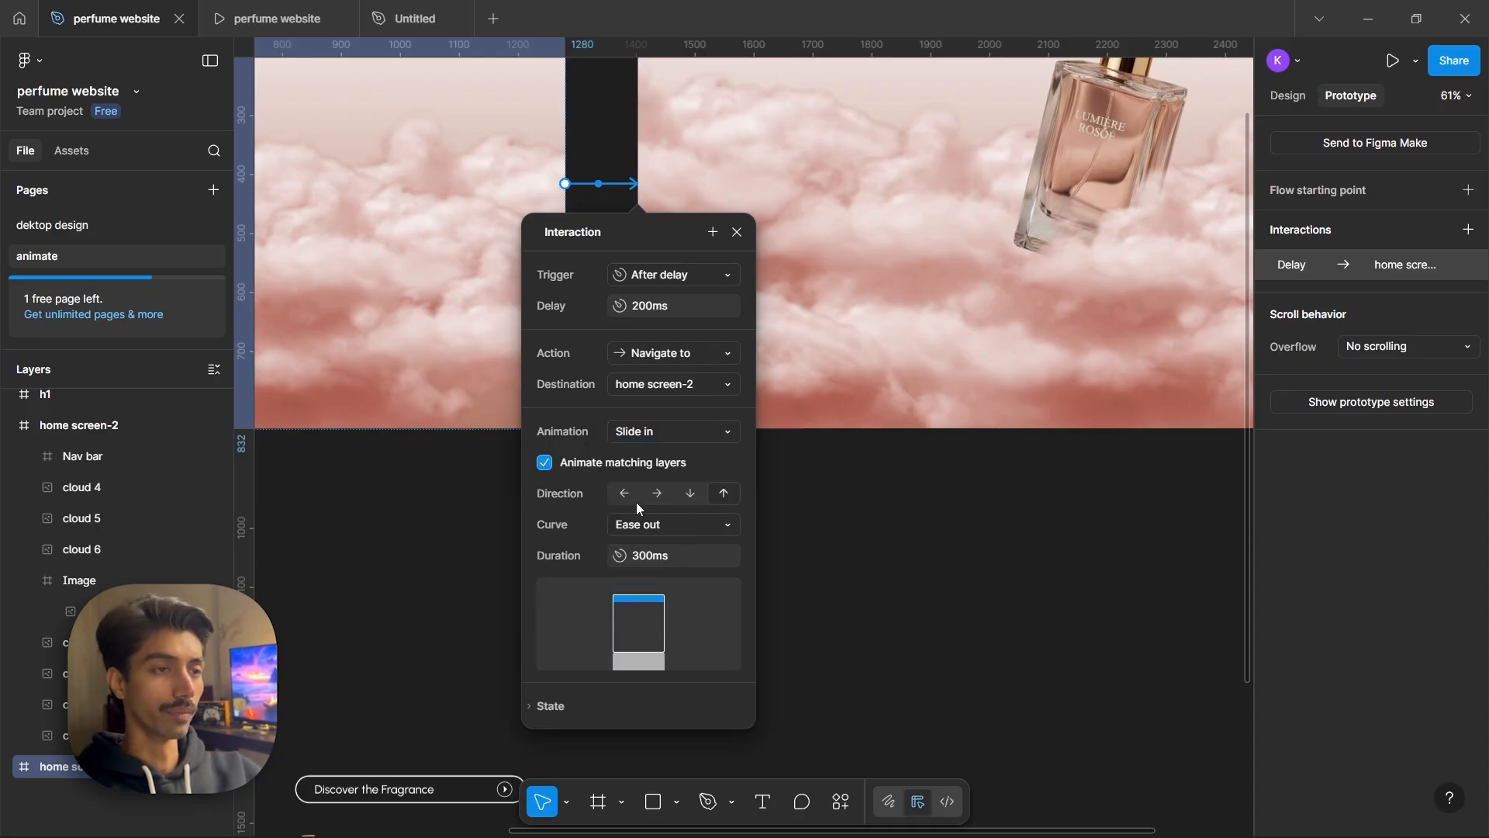
Set the transition curve to Custom spring with stiffness 263, damping 119 and mass 30
left_click(656, 527)
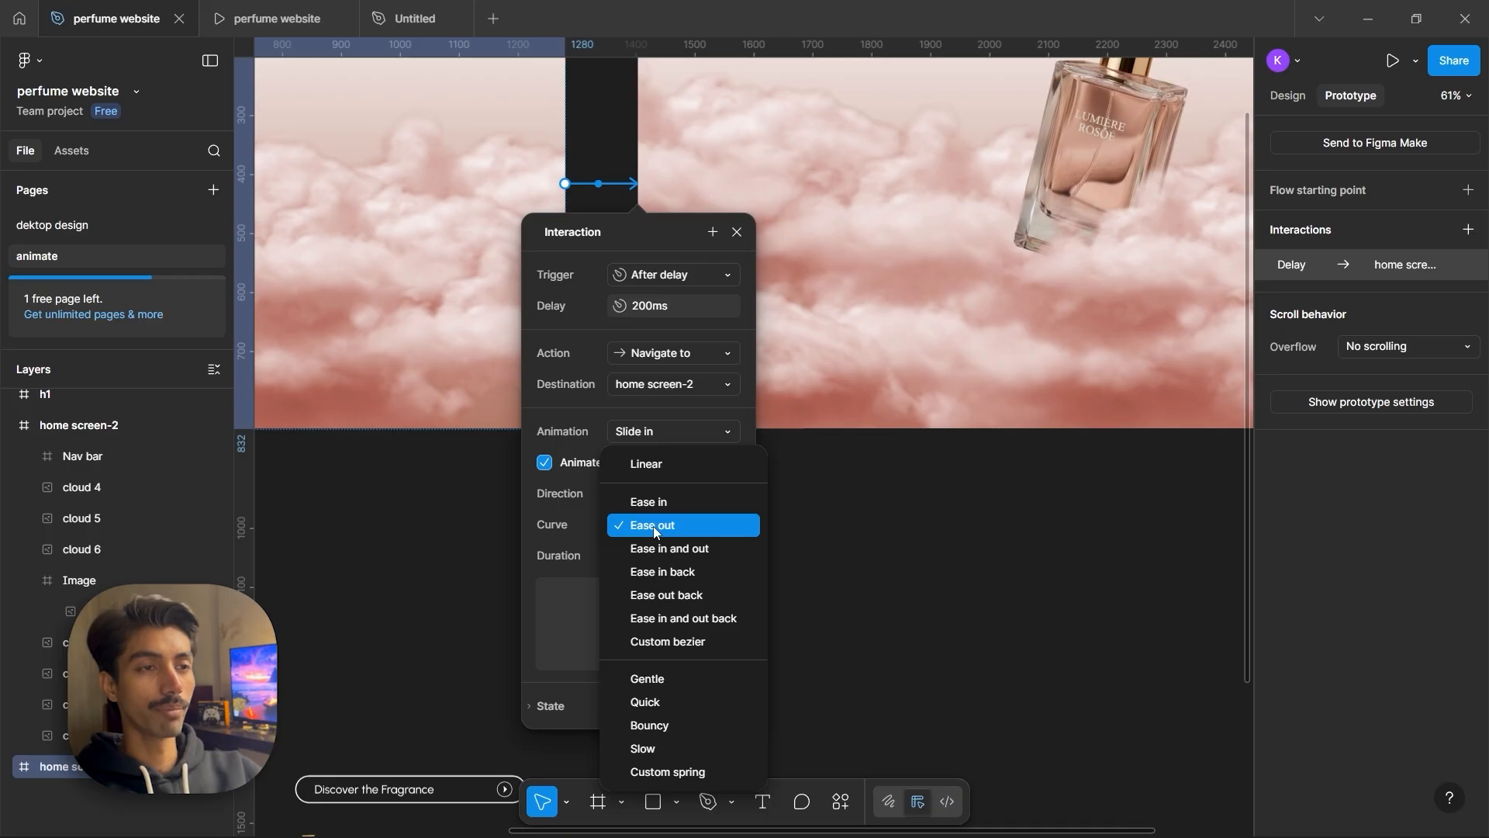
scroll(653, 526, "down", 5)
left_click(655, 742)
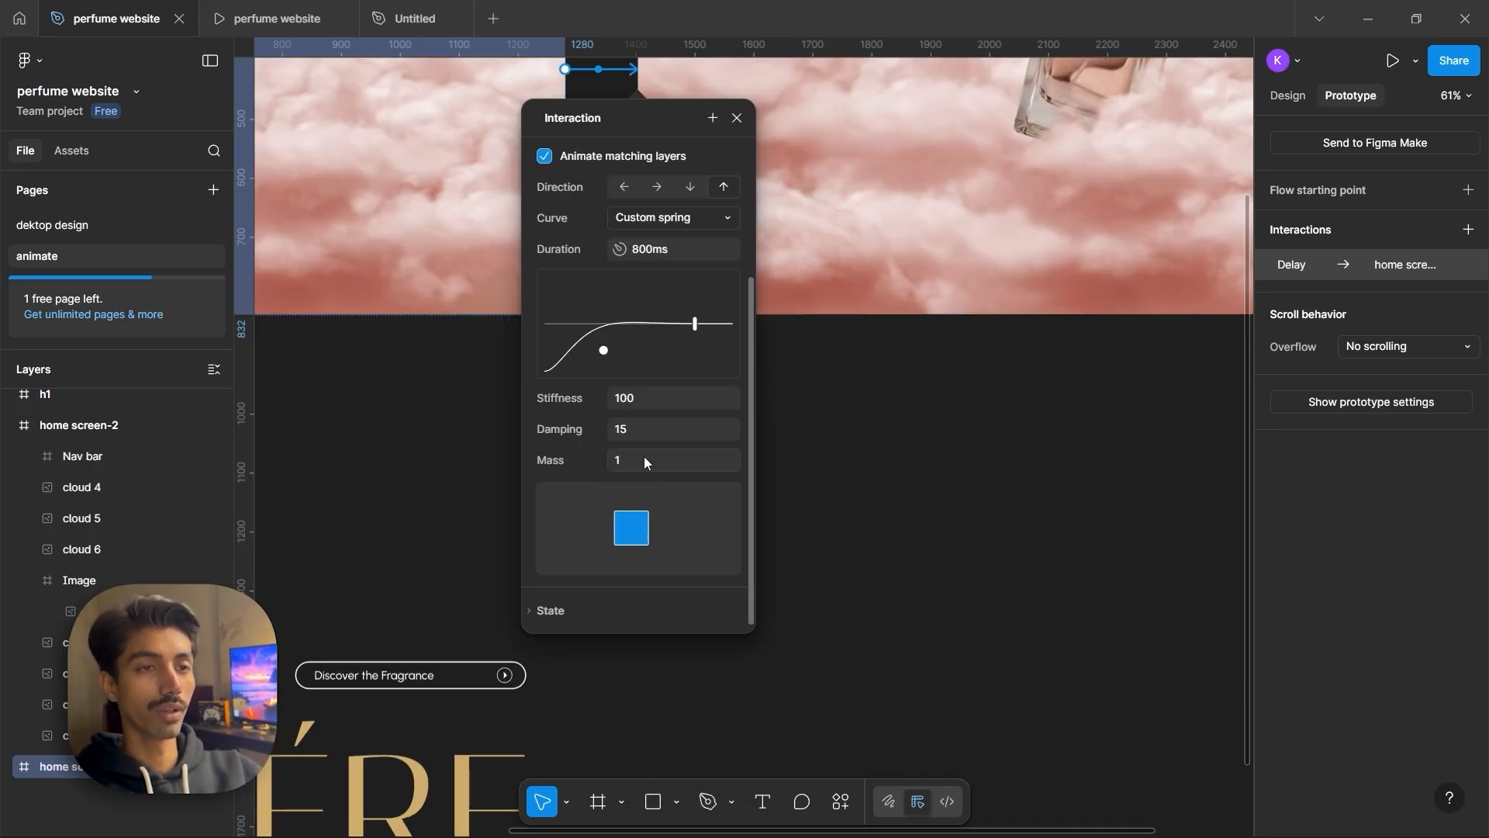
left_click_drag(618, 399, 634, 399)
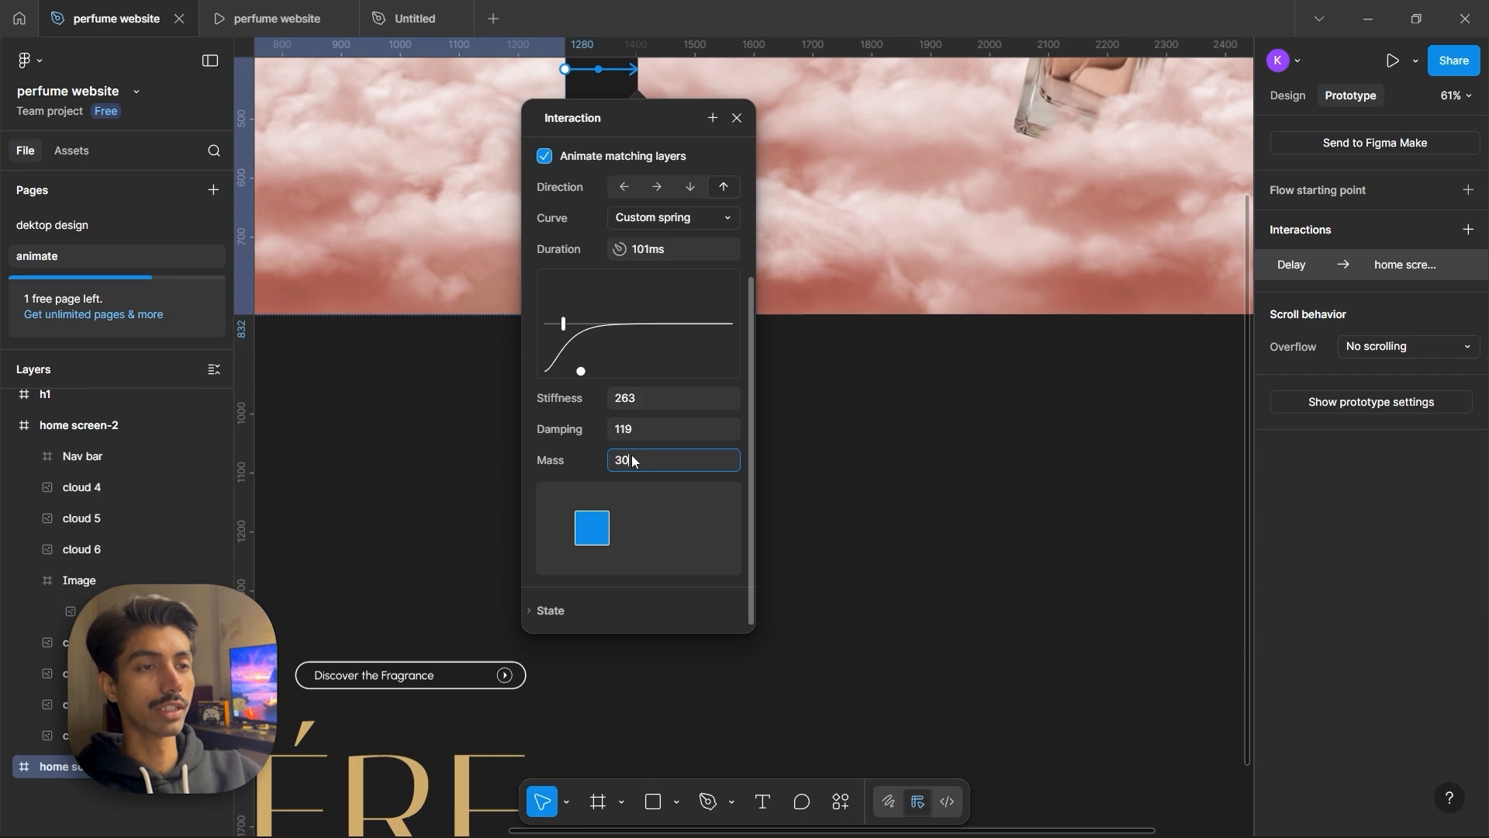
key("Return")
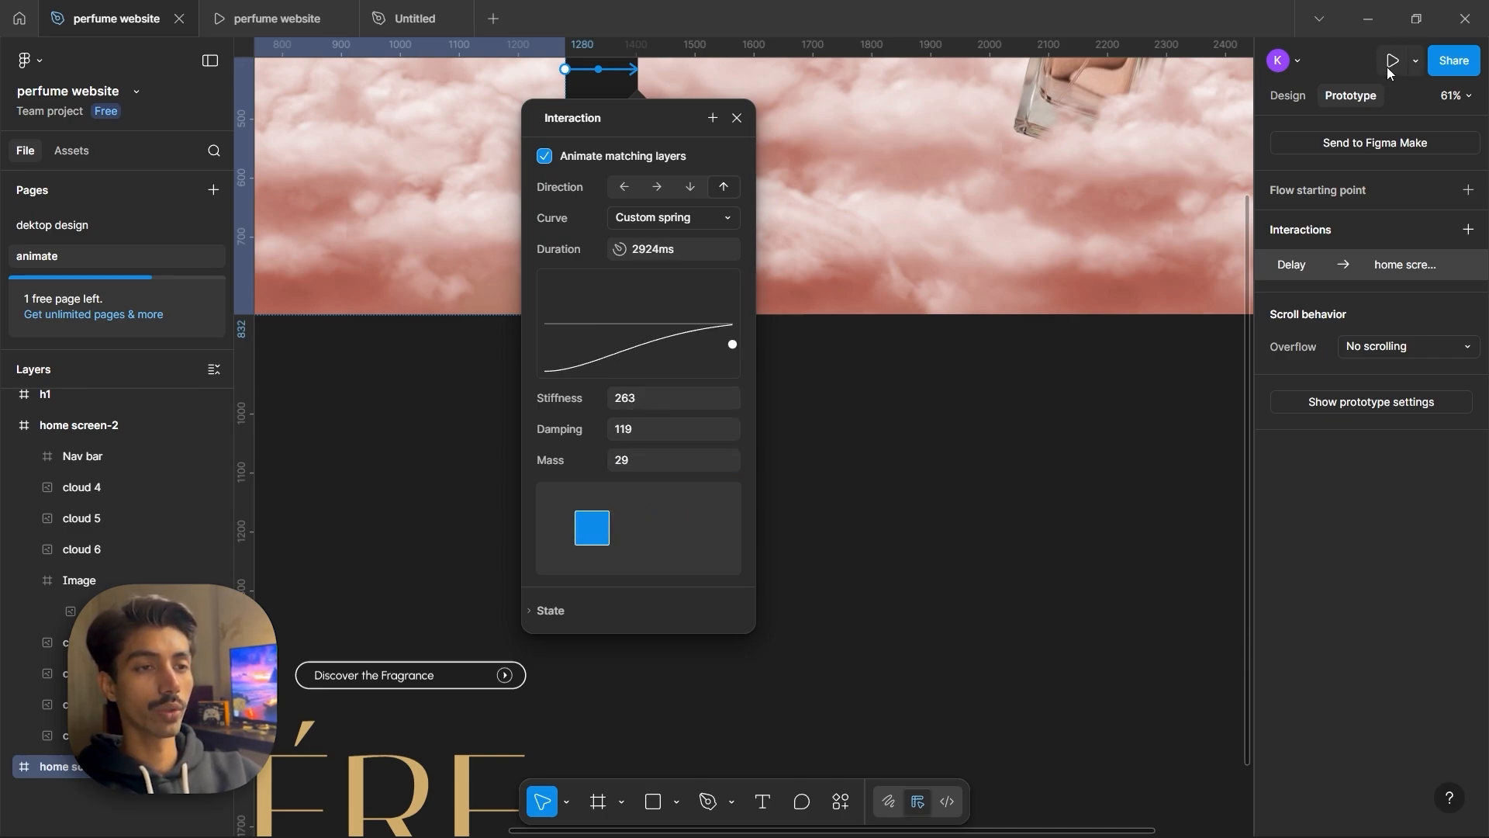
Present the prototype to preview the transition
left_click(1391, 65)
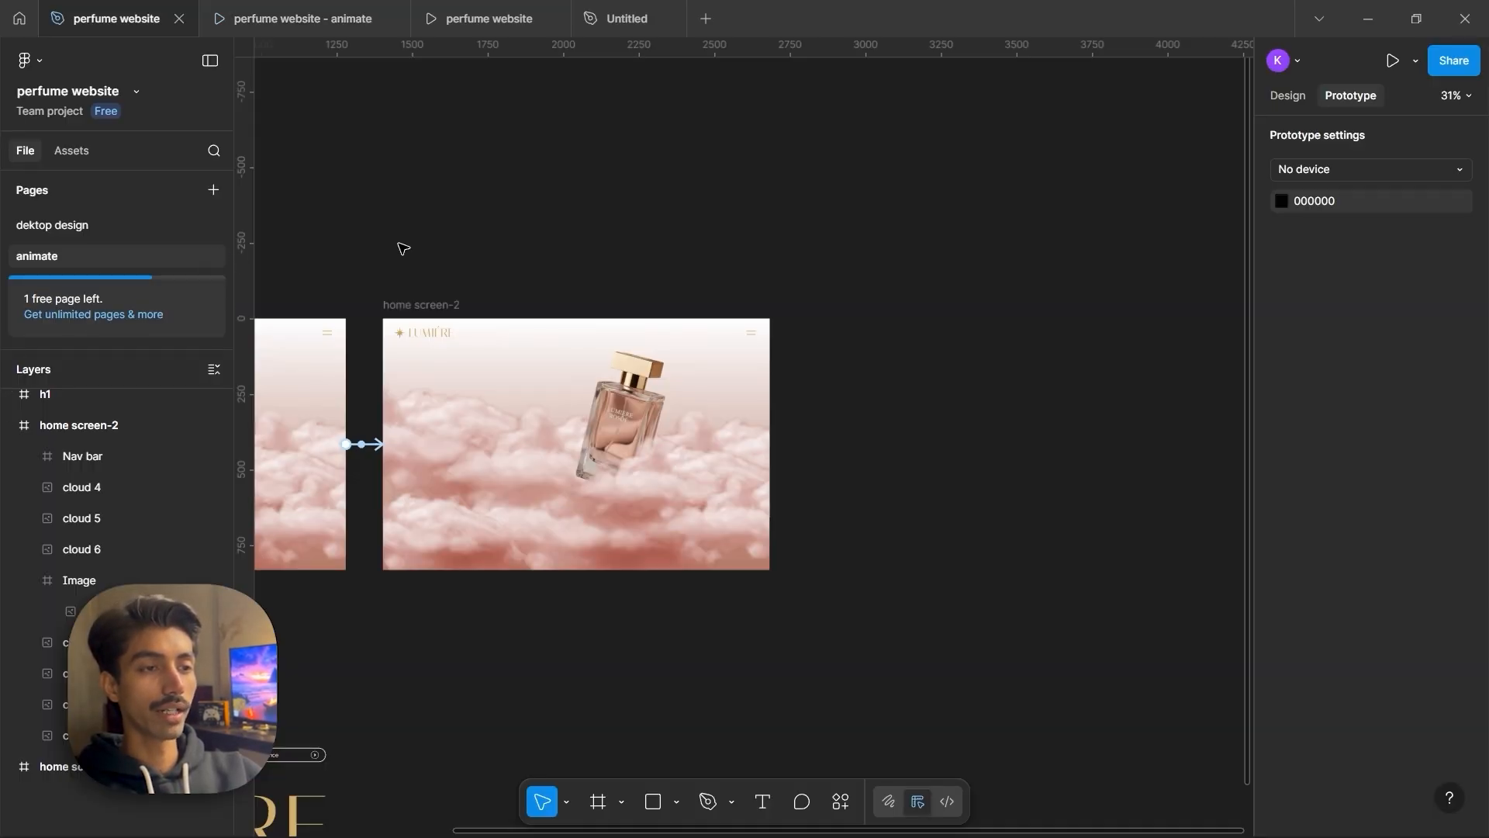
left_click_drag(420, 307, 860, 311)
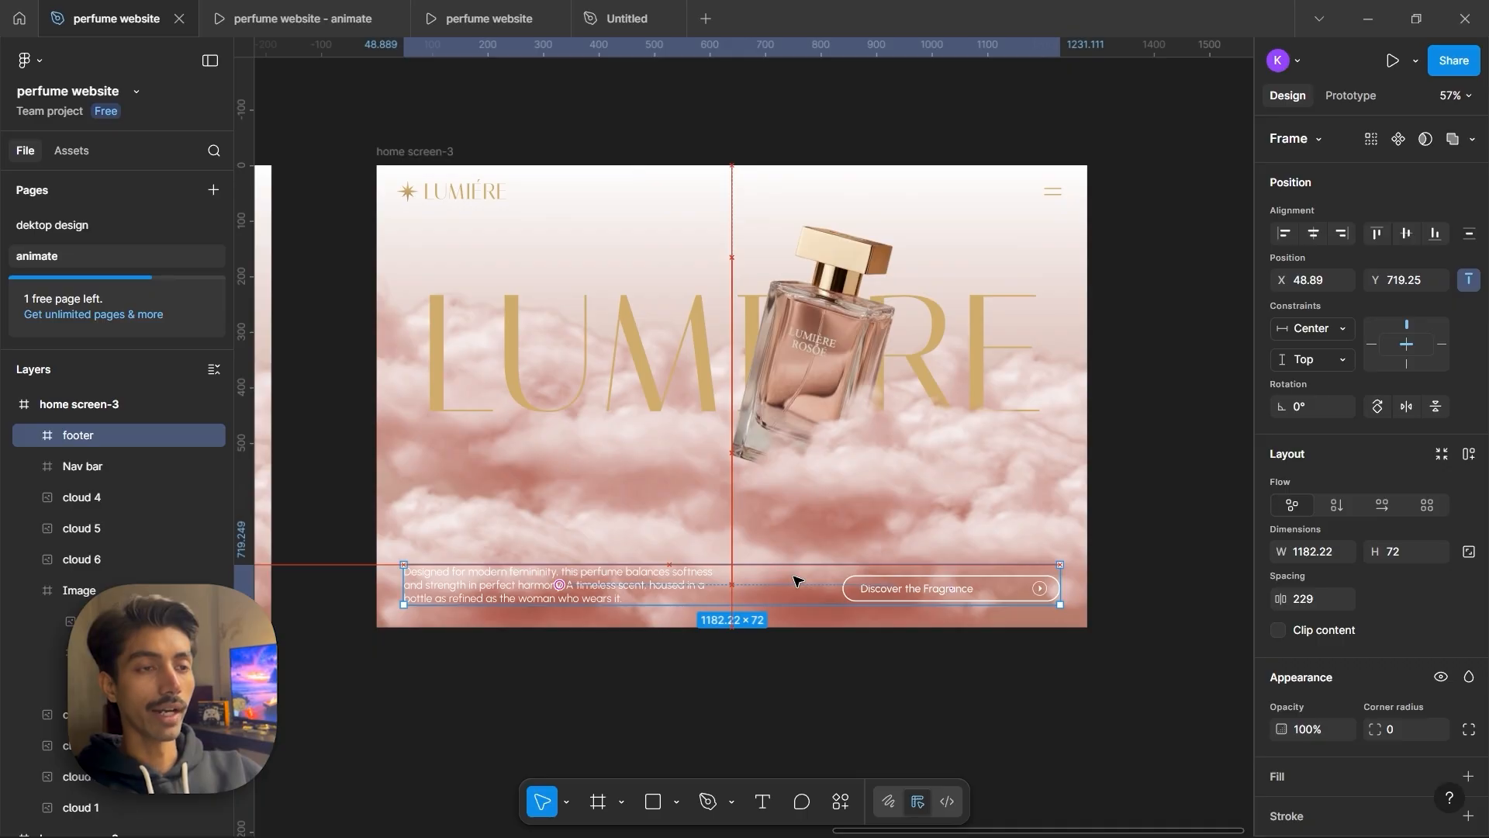
Ungroup the h1 frame around the LUMIÉRE heading
left_click(696, 337)
left_click(712, 329)
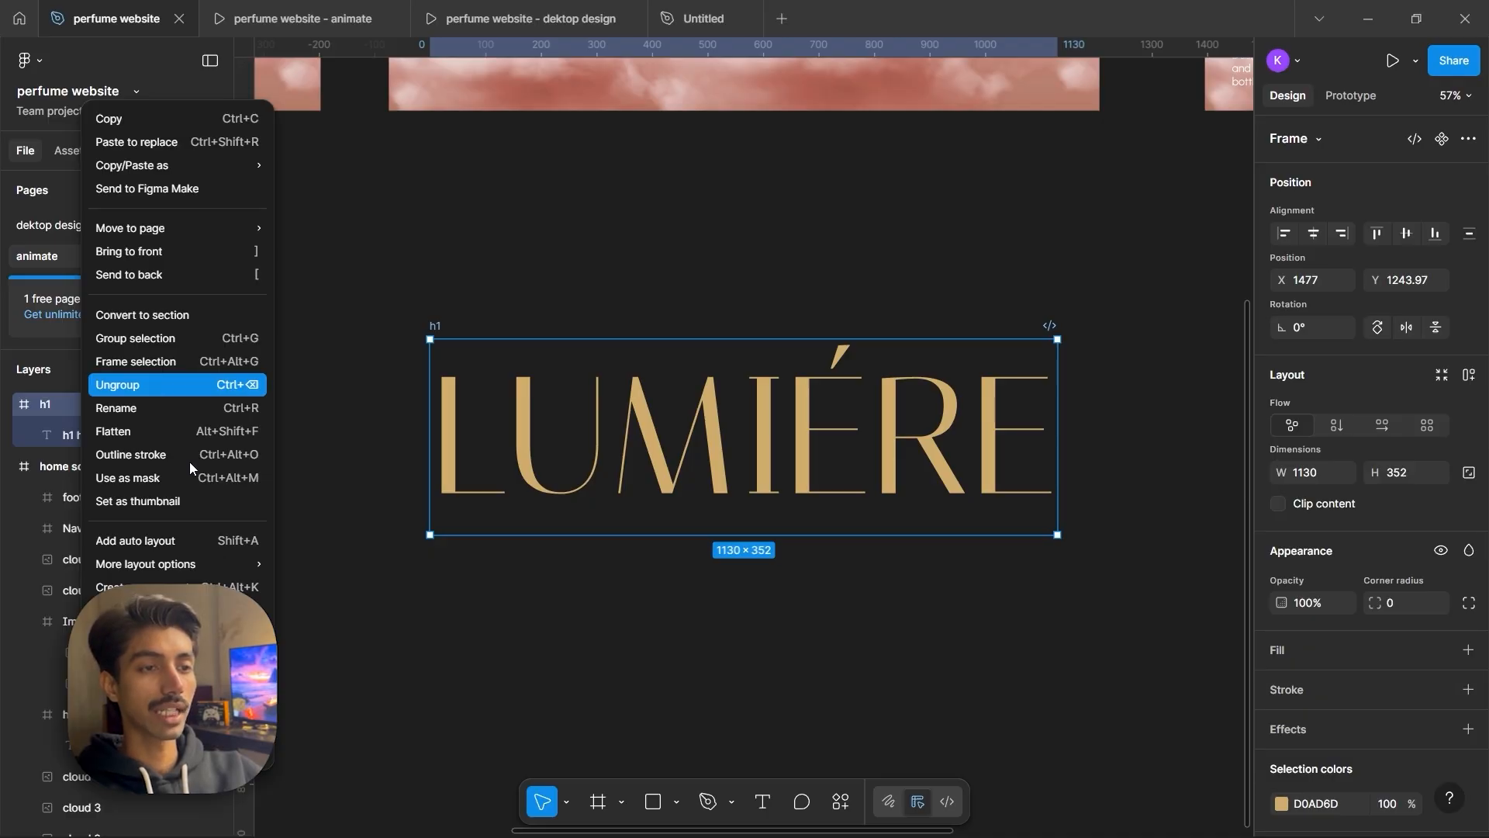
left_click(161, 391)
Draw a frame about 1158 × 365 over the heading and nest the heading inside it
left_click(458, 245)
key("f")
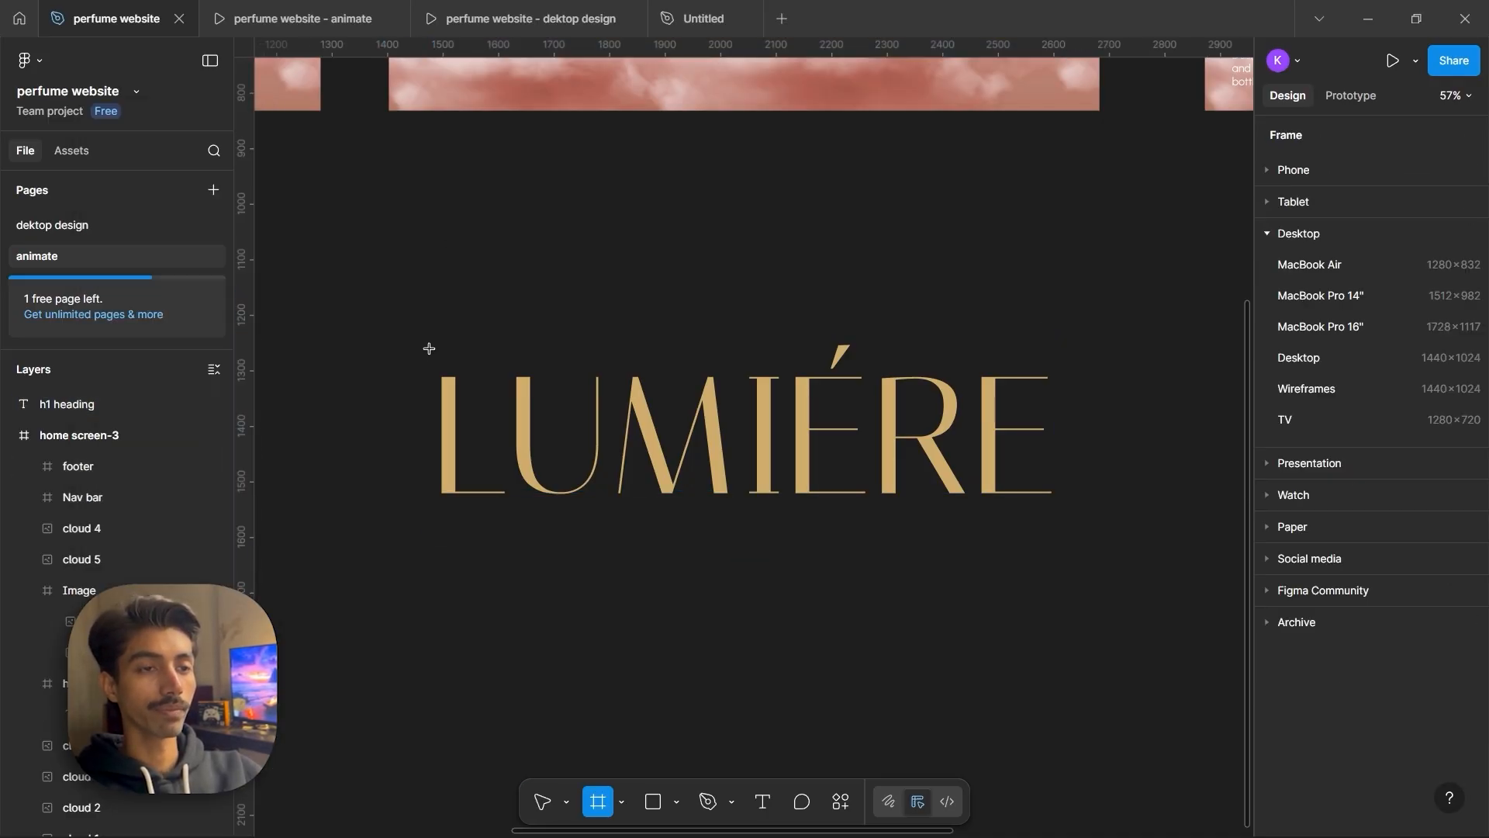
left_click_drag(430, 325, 1073, 528)
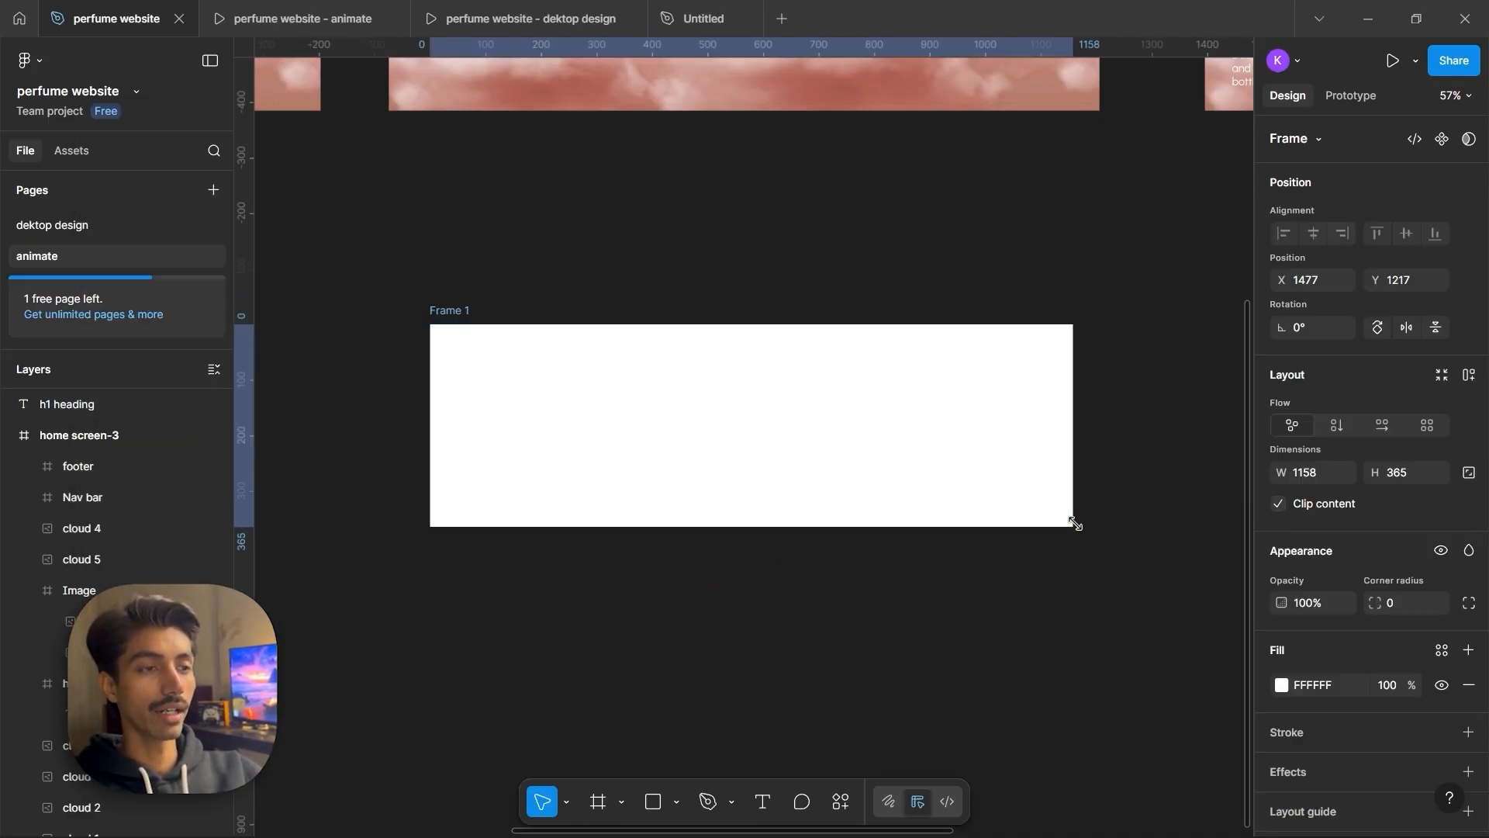
left_click_drag(82, 425, 93, 411)
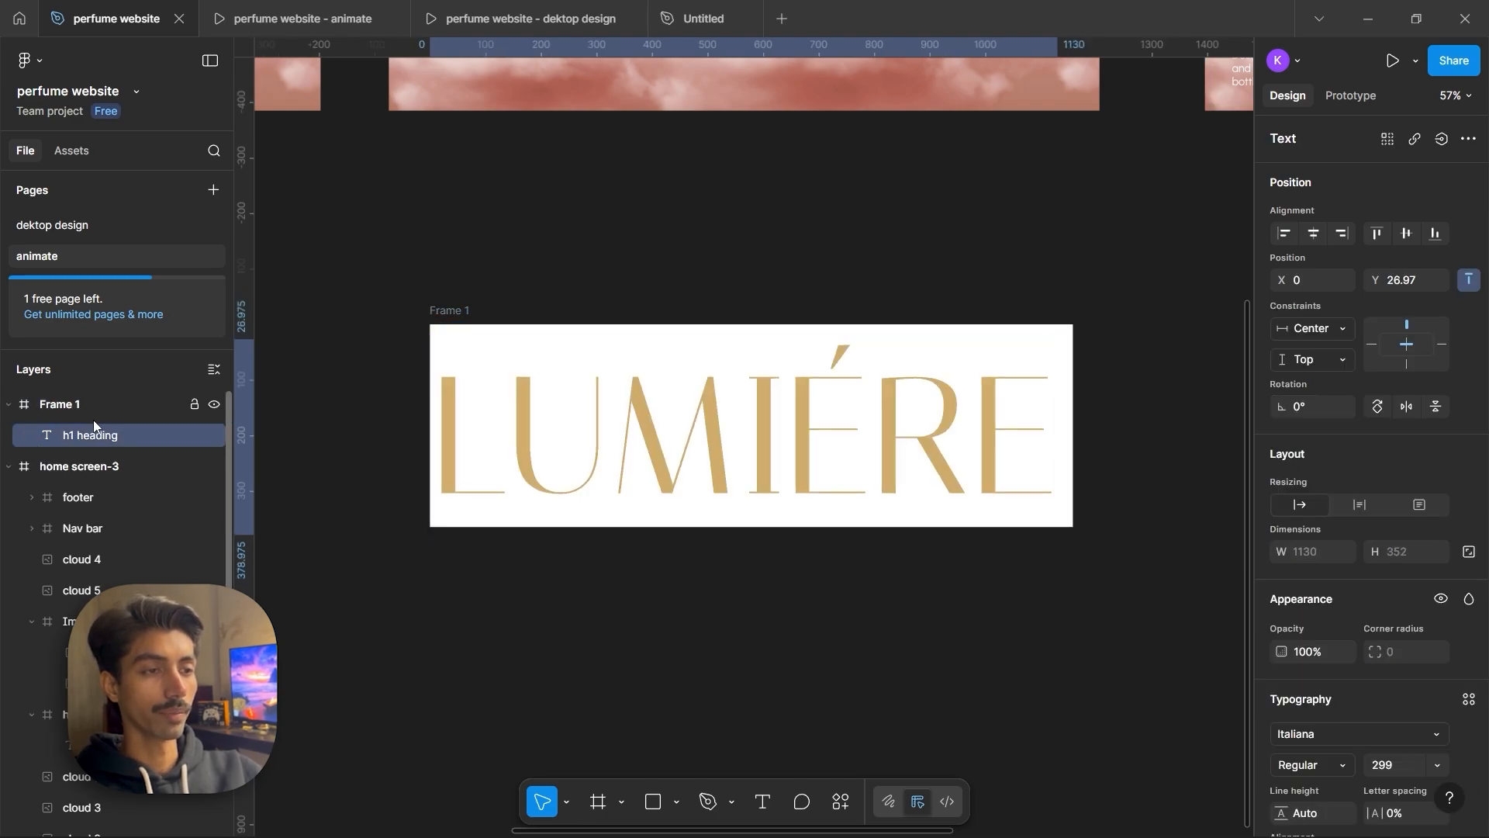
Move the heading to Y 388 within its new frame
left_click(457, 315)
left_click(941, 441)
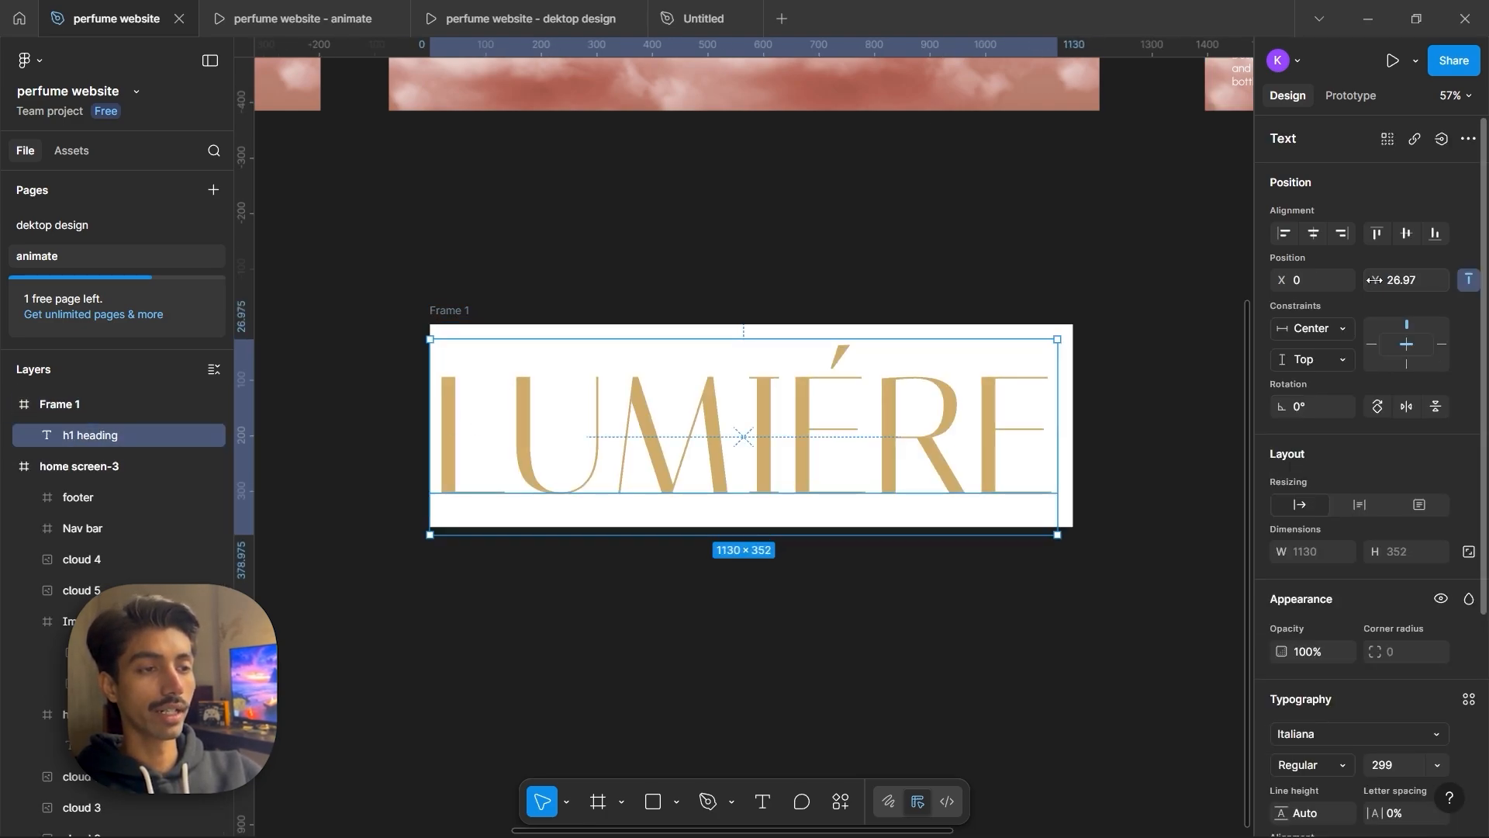
left_click_drag(1377, 279, 459, 305)
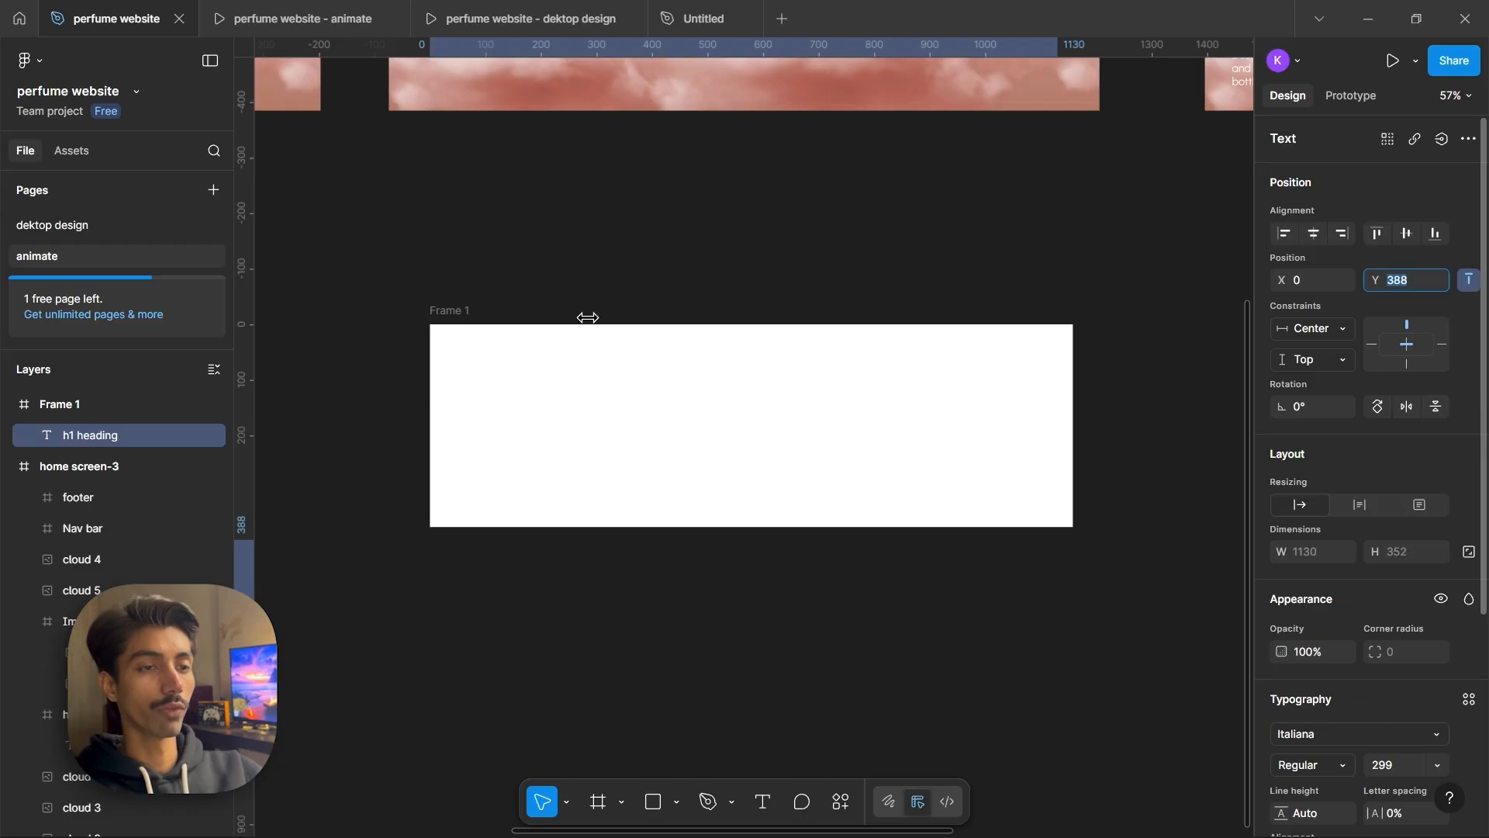
left_click_drag(588, 317, 596, 319)
Remove the white fill from the heading's frame
left_click(48, 405)
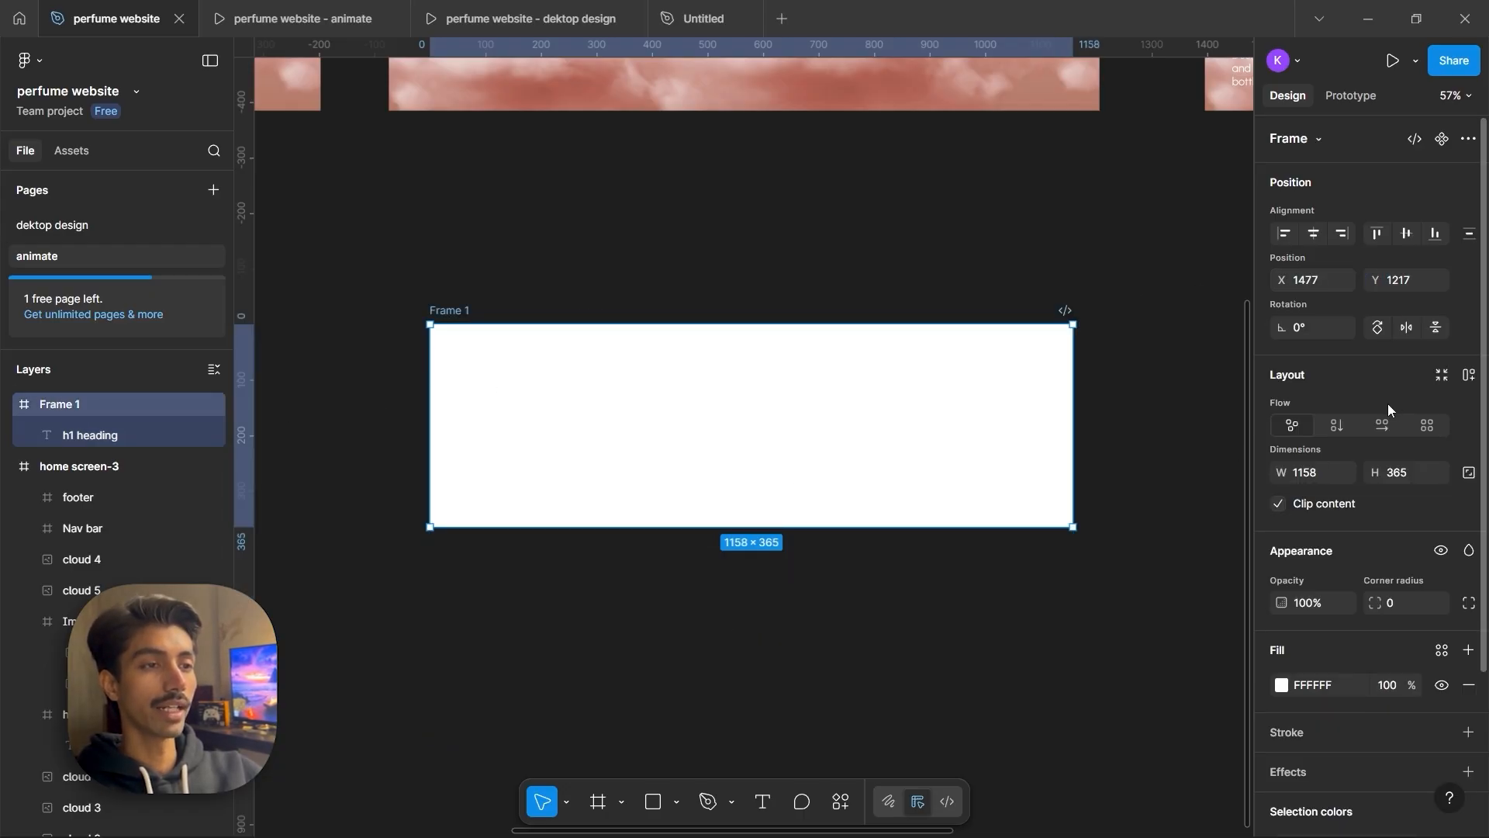
scroll(1369, 443, "down", 3)
left_click(1465, 489)
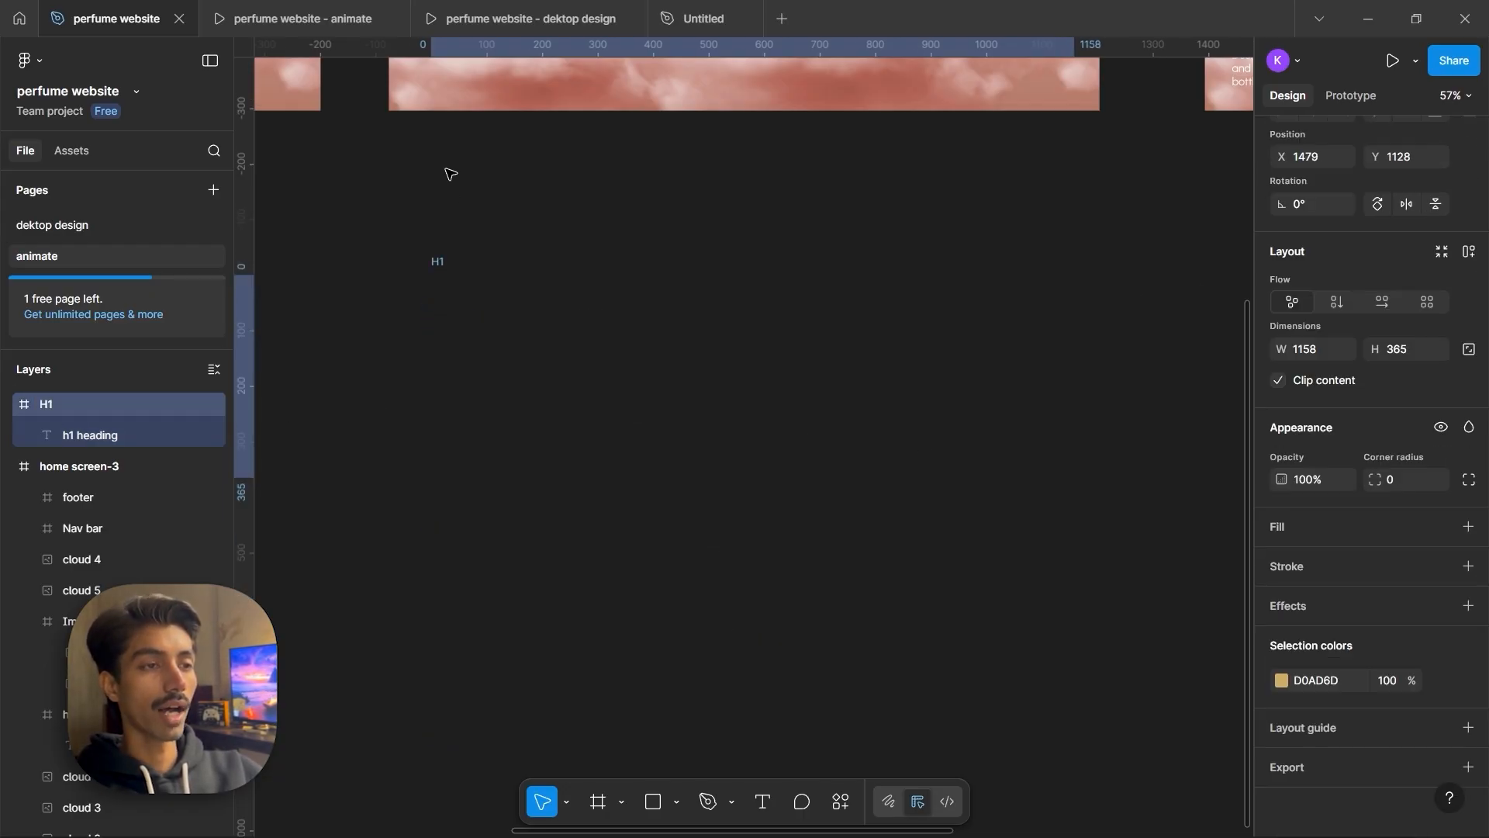
Place the heading's frame inside home screen-2 at about X 61, Y 243
left_click_drag(451, 173, 434, 329)
scroll(143, 456, "down", 3)
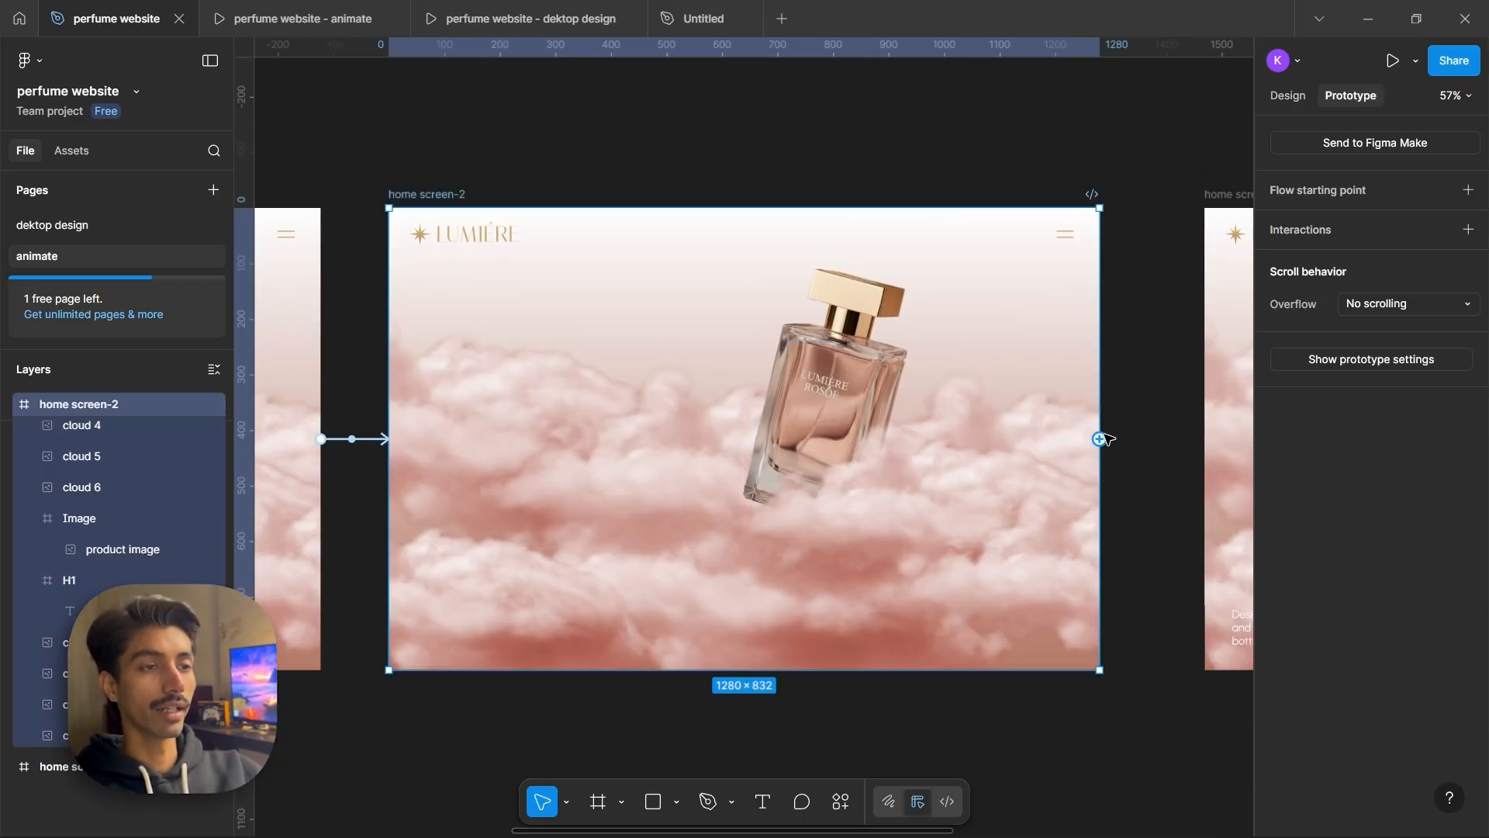
Connect home screen-2 to home screen-3 with an After delay trigger set to 1 ms
left_click_drag(1100, 439, 1140, 323)
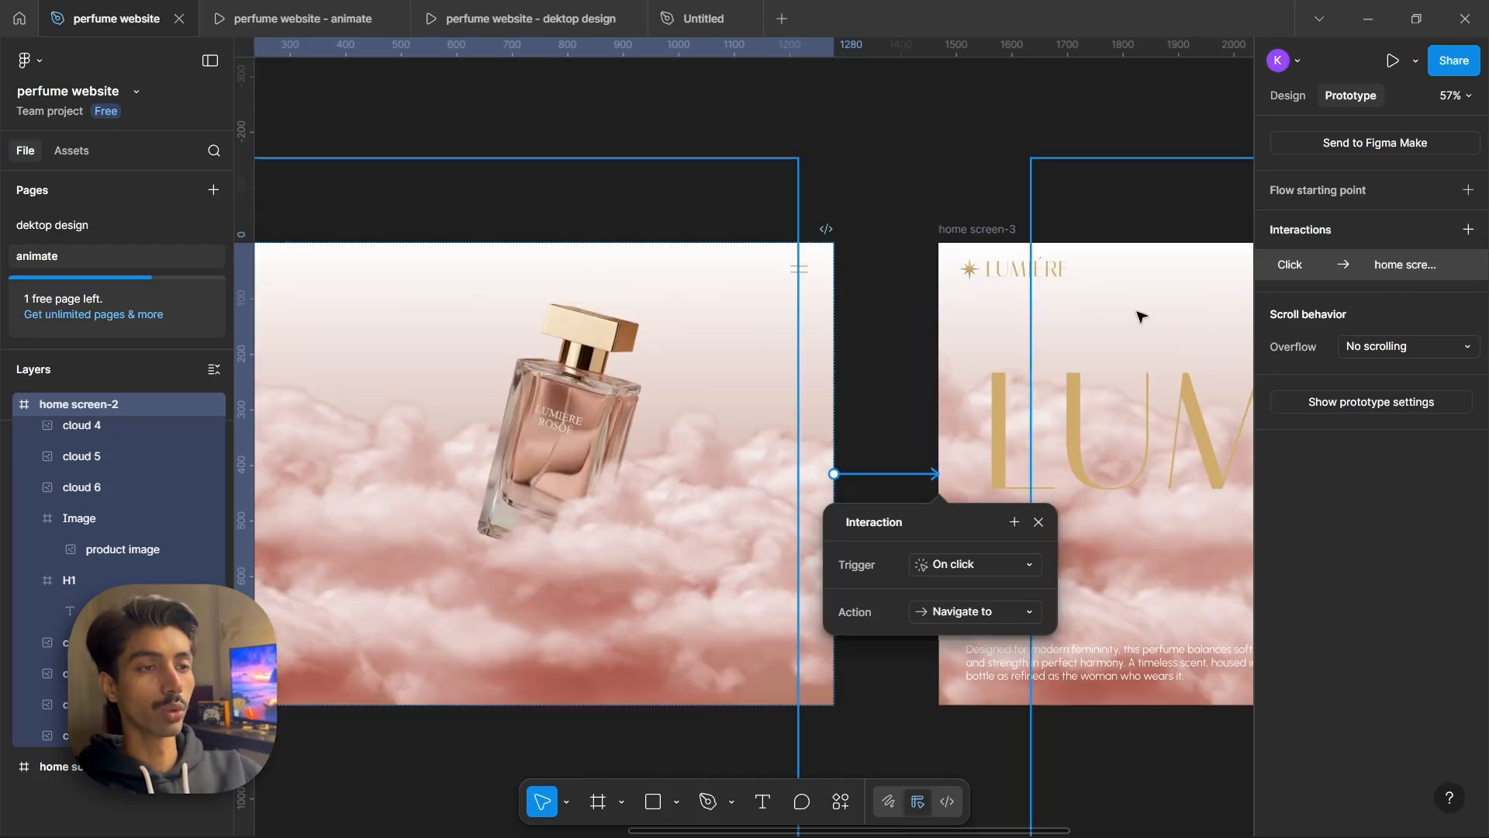
left_click(970, 457)
left_click(983, 689)
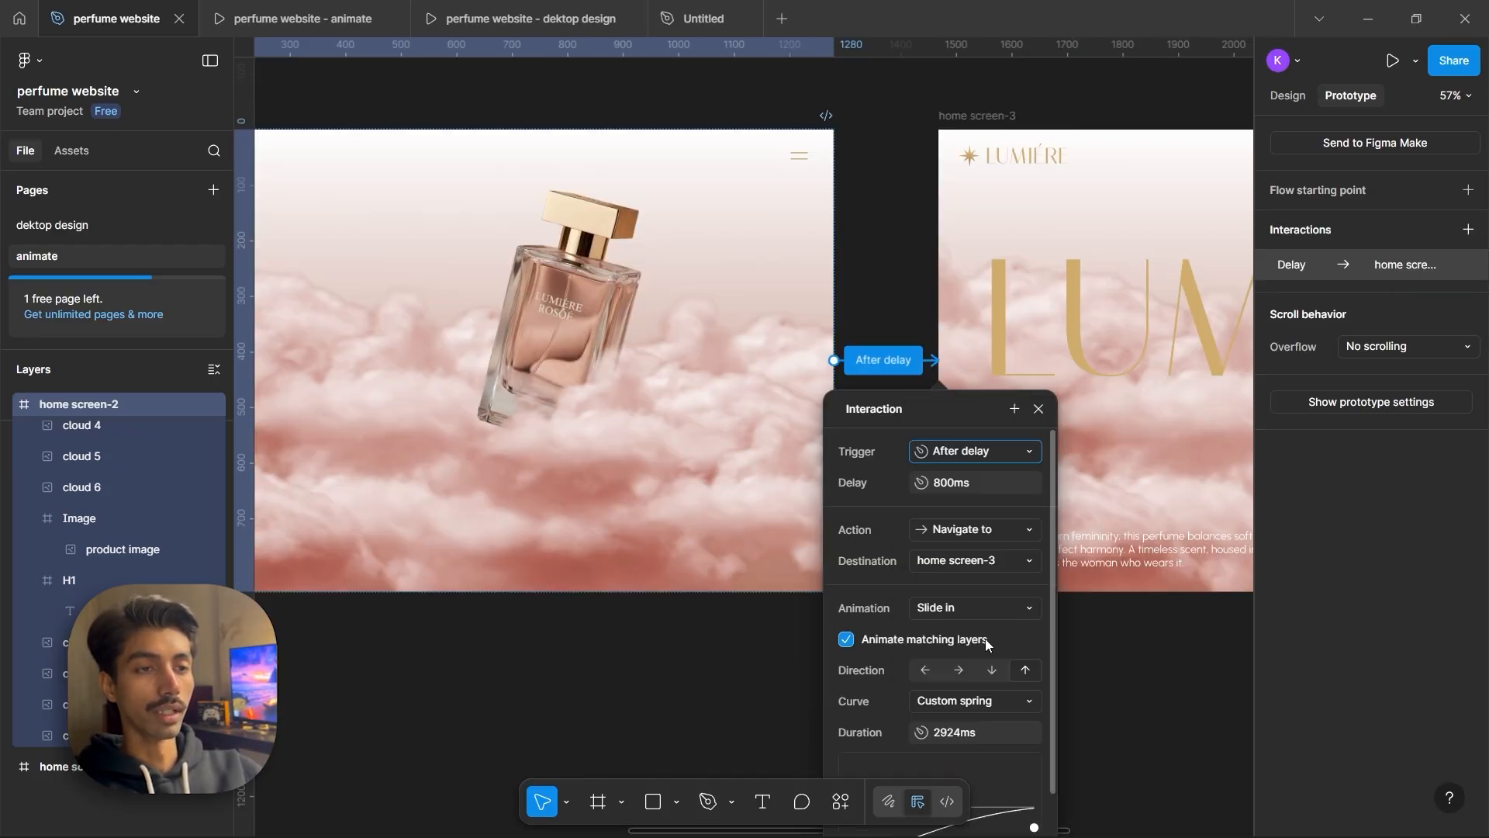
left_click(975, 484)
type("1")
key("Return")
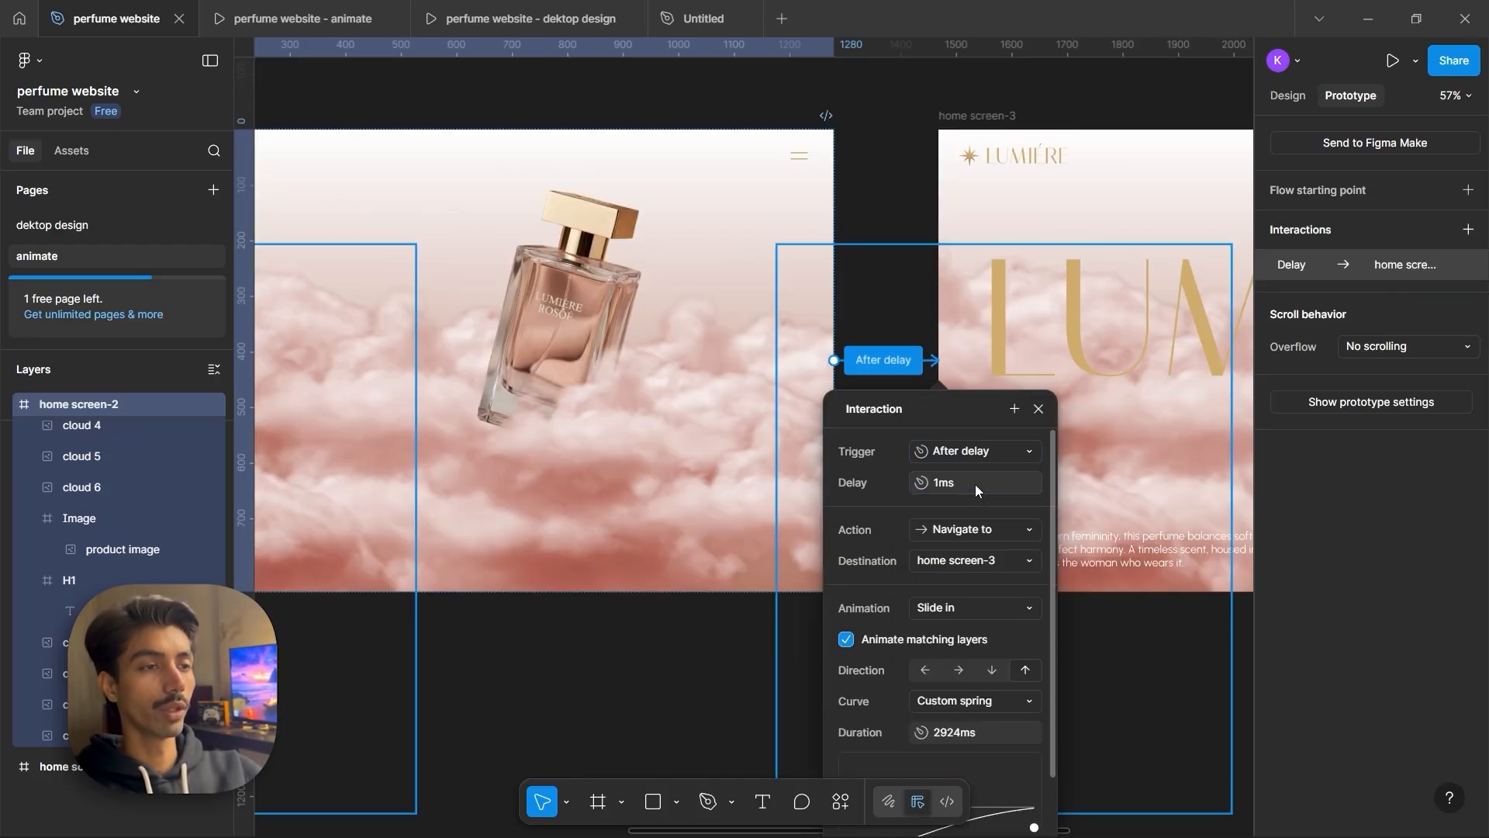
Set the interaction's animation to Move in with the Slow curve
scroll(974, 484, "down", 2)
left_click(975, 510)
left_click(965, 444)
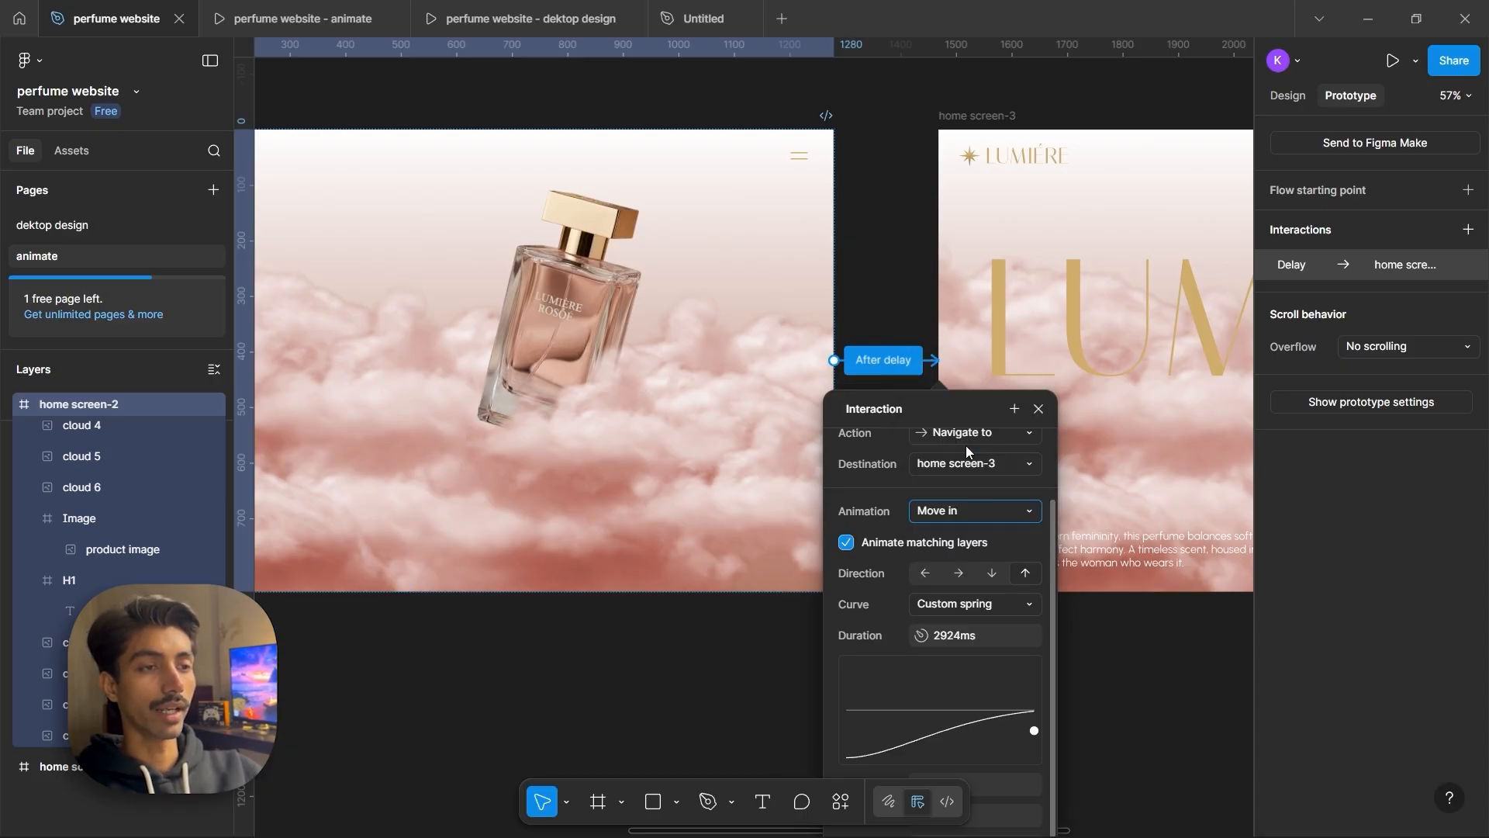
scroll(965, 465, "down", 2)
left_click(981, 505)
left_click(983, 485)
scroll(960, 584, "down", 1)
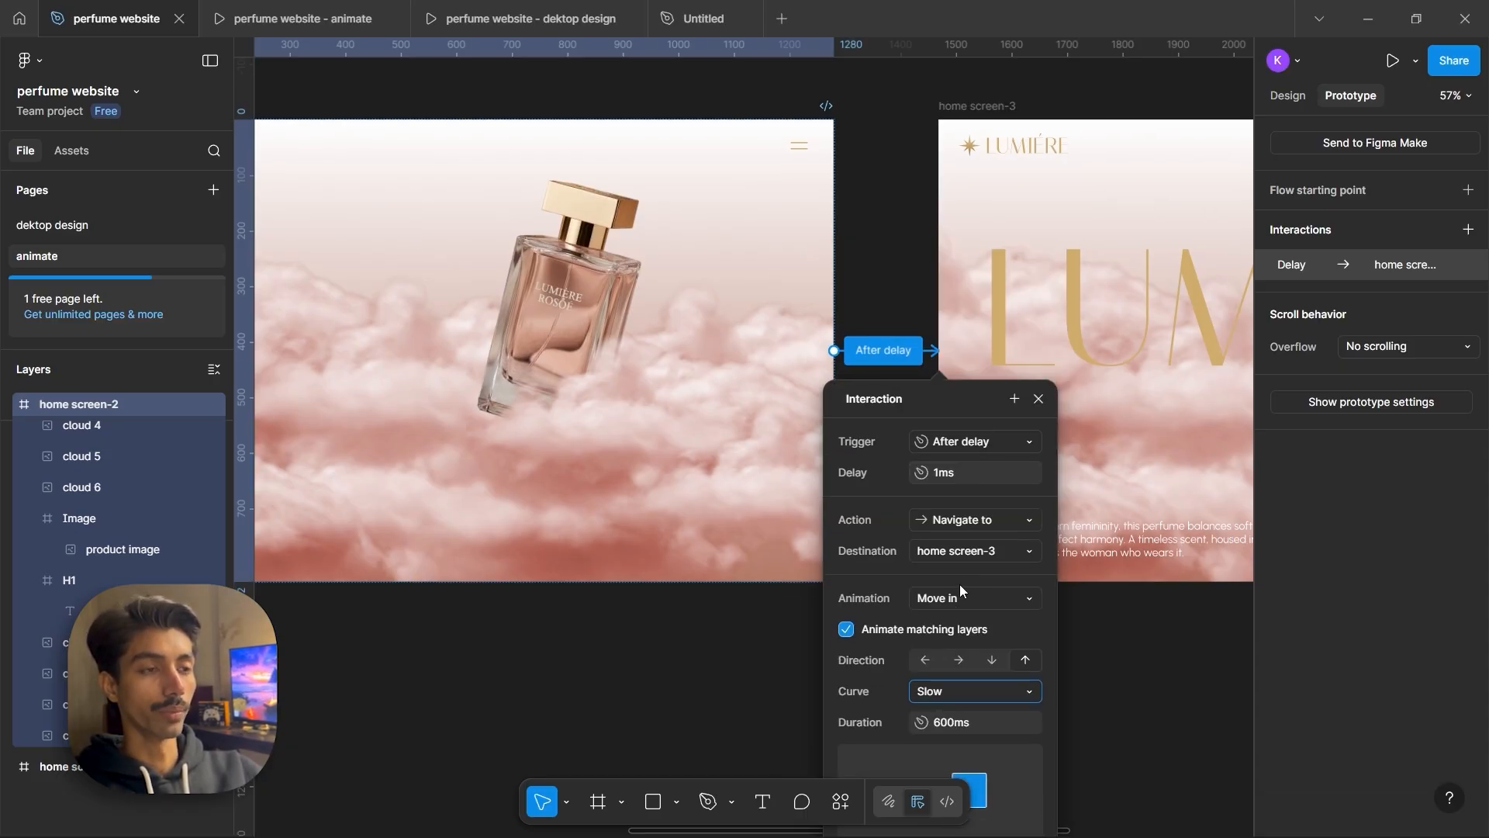
Compare the desktop design and animate prototype previews in their open tabs
left_click(522, 19)
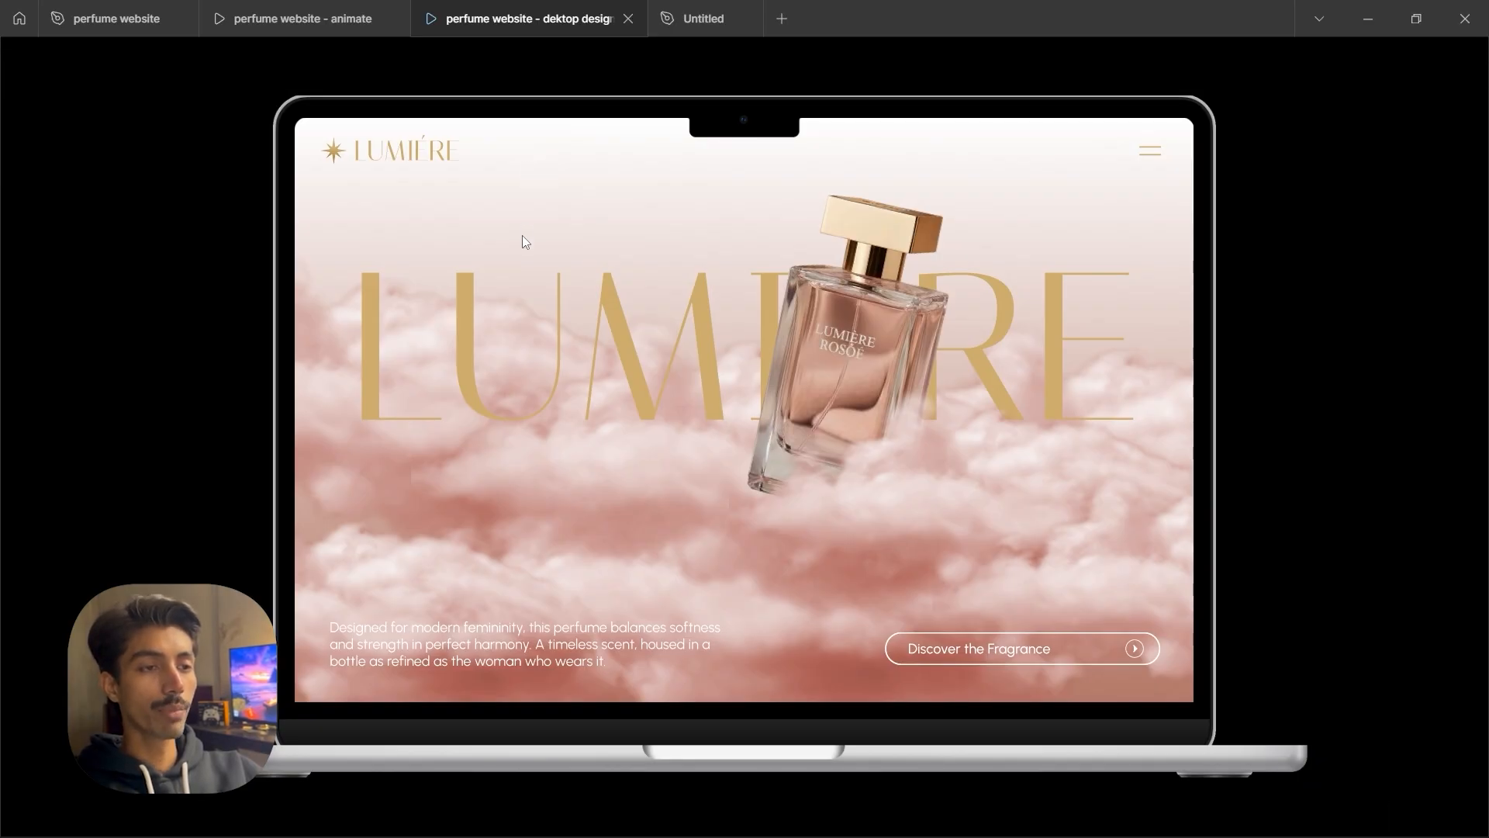
key("ctrl+shift+Tab")
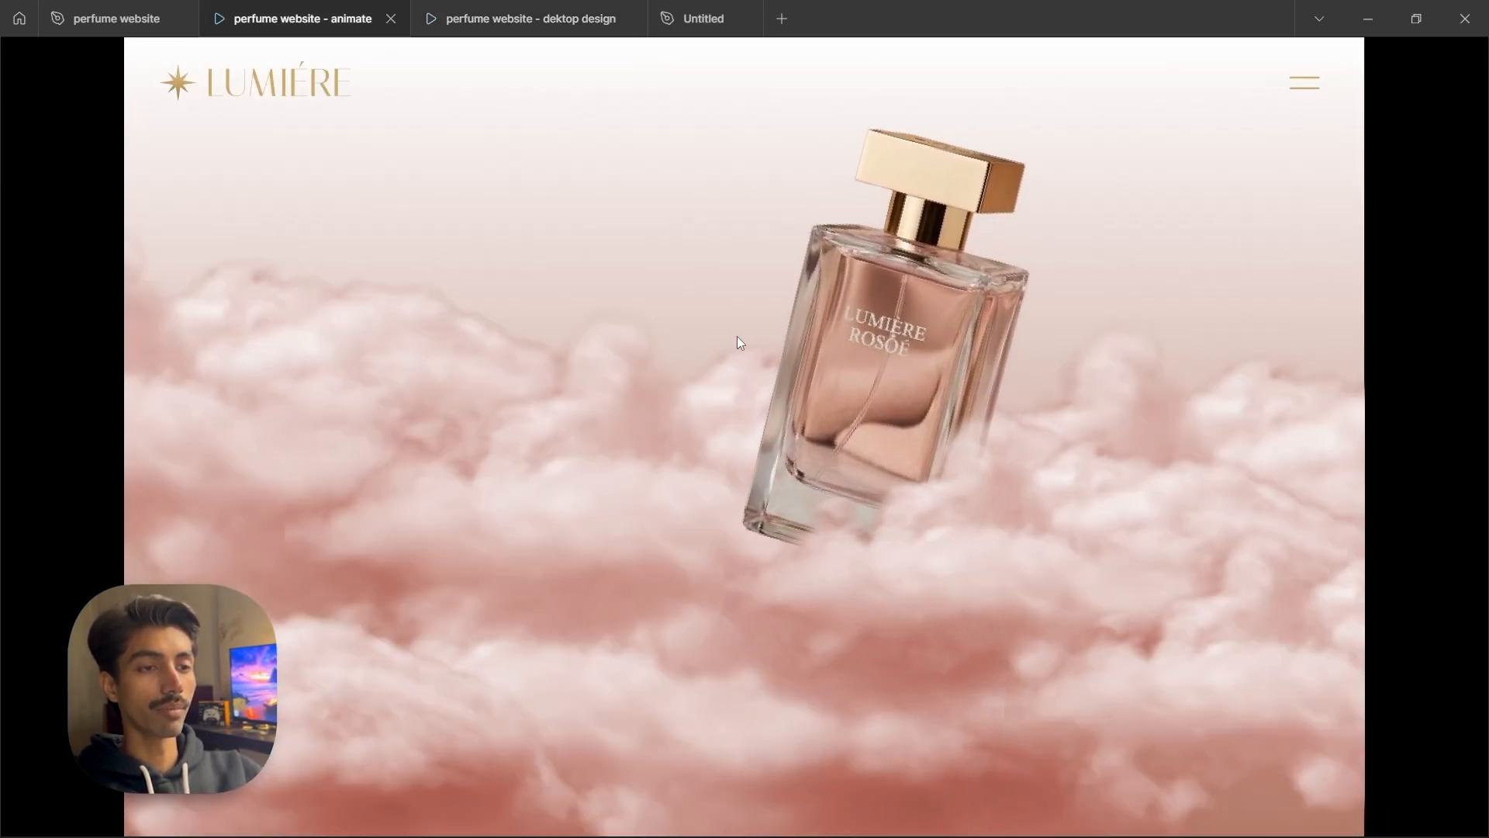